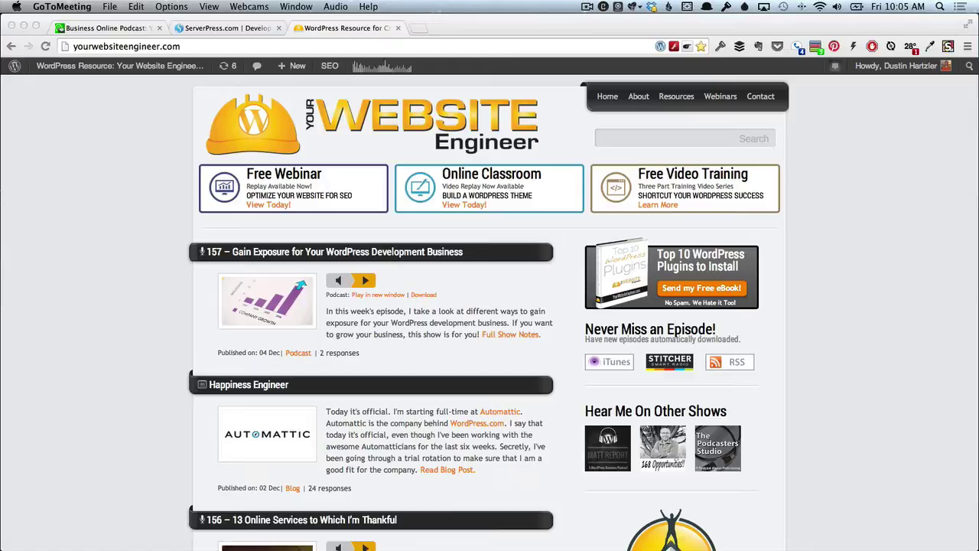
Bring Chrome forward and switch to the ServerPress.com tab.
click(201, 28)
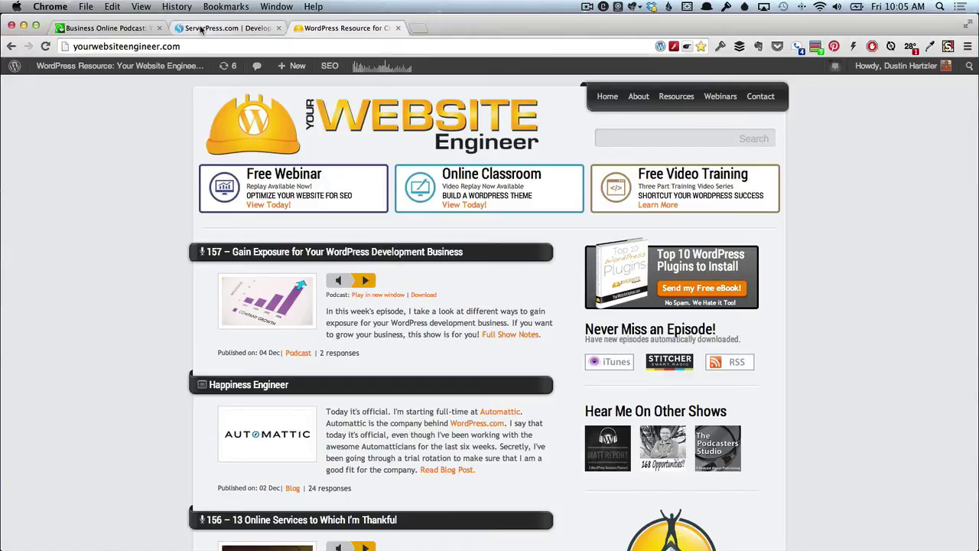
click(201, 29)
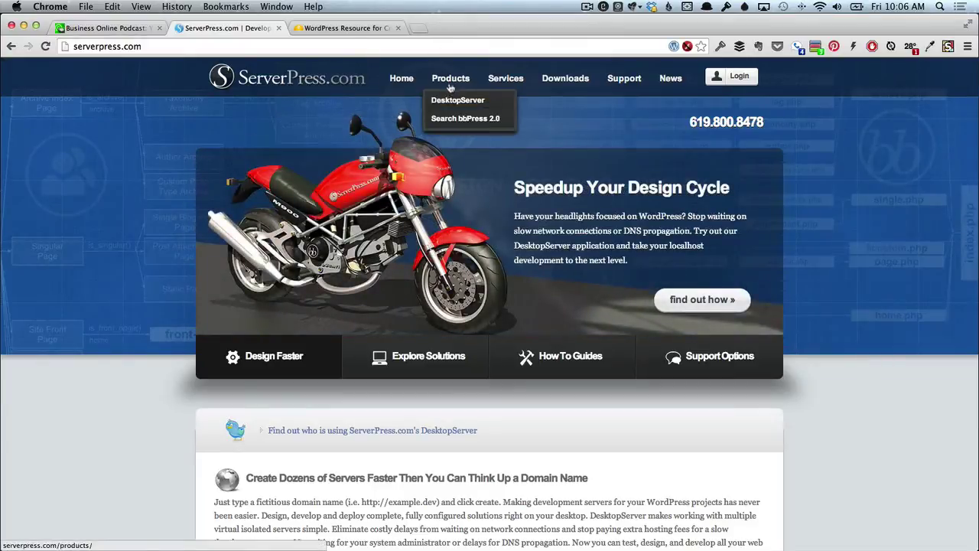
Open the DesktopServer page from the ServerPress Products menu.
click(458, 101)
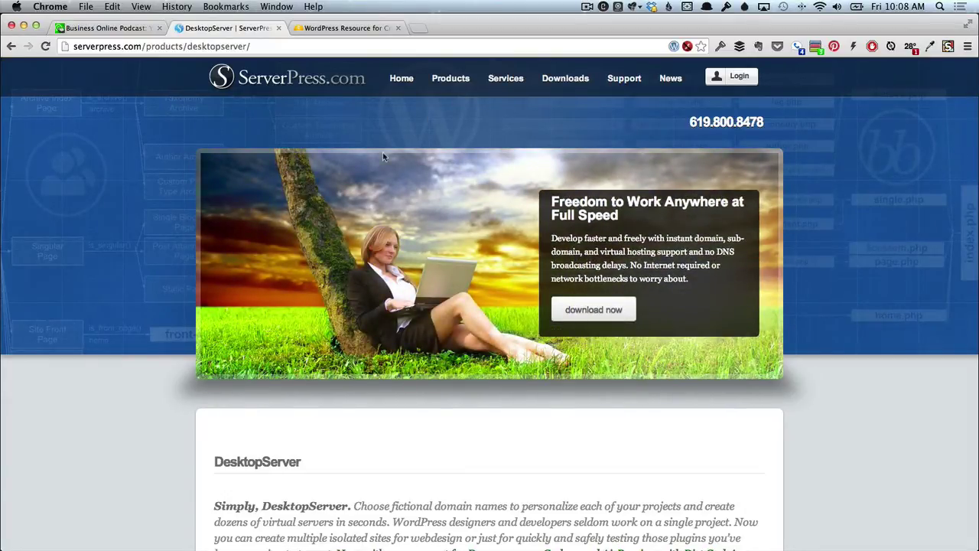
Scroll down to the Comparison Matrix showing the Direct Deploy WordPress to Live Server feature.
scroll(139, 332, down, 3)
scroll(139, 333, down, 1)
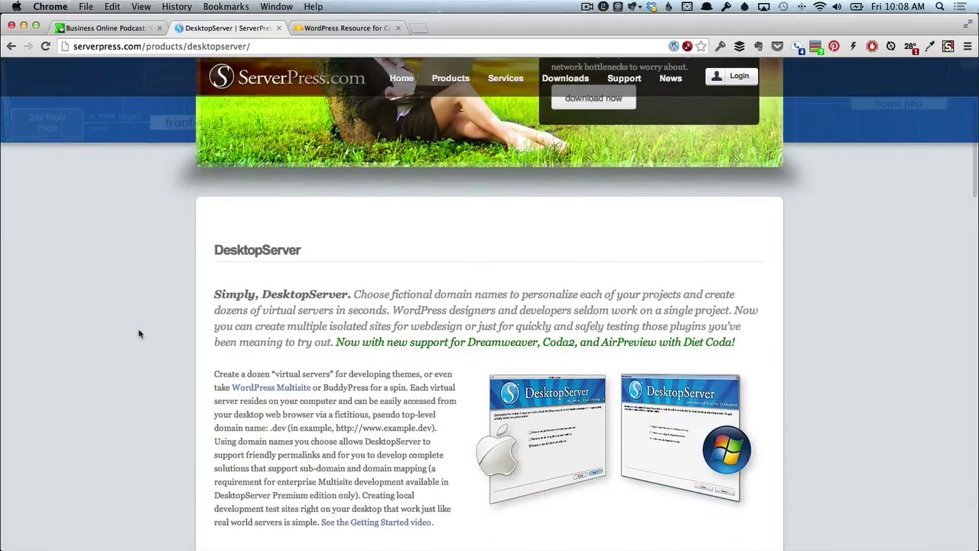
scroll(139, 333, down, 4)
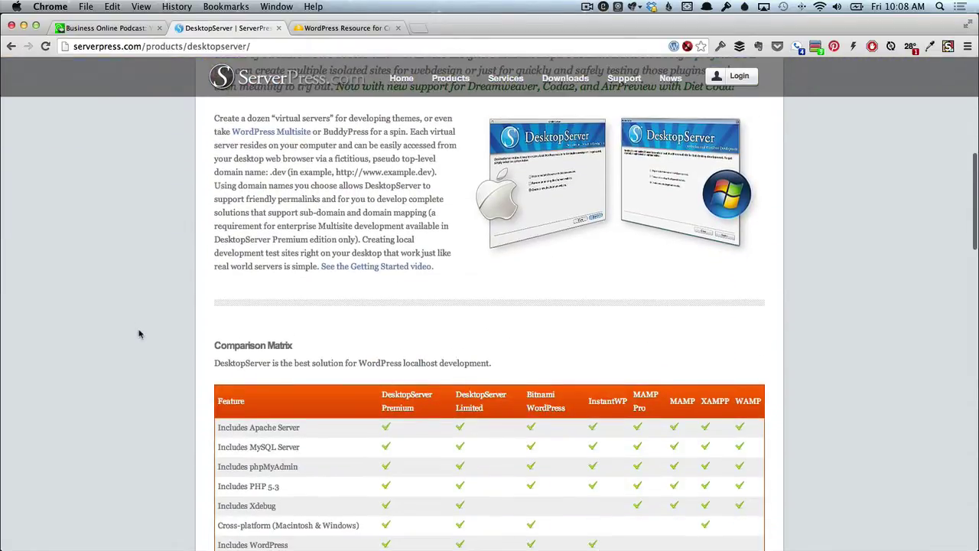
scroll(139, 333, down, 4)
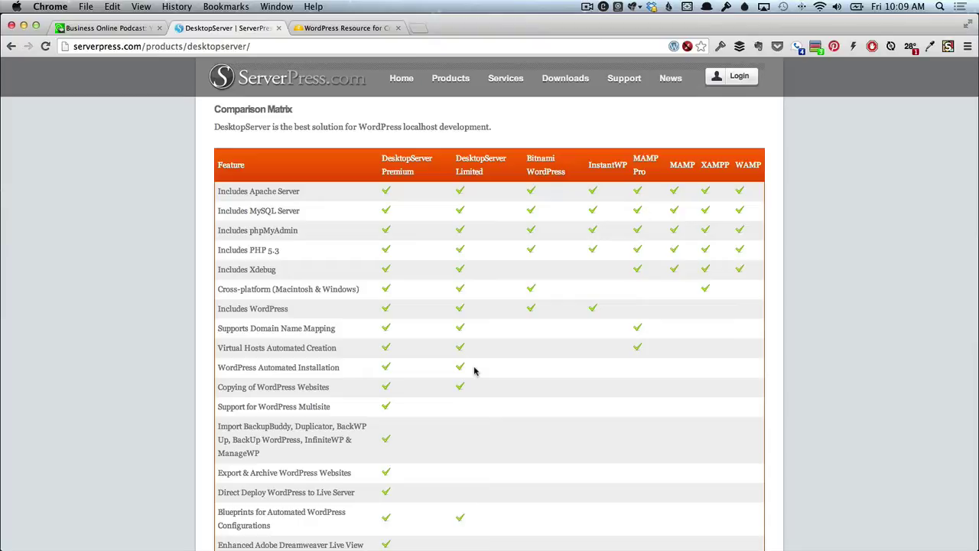
scroll(474, 371, down, 3)
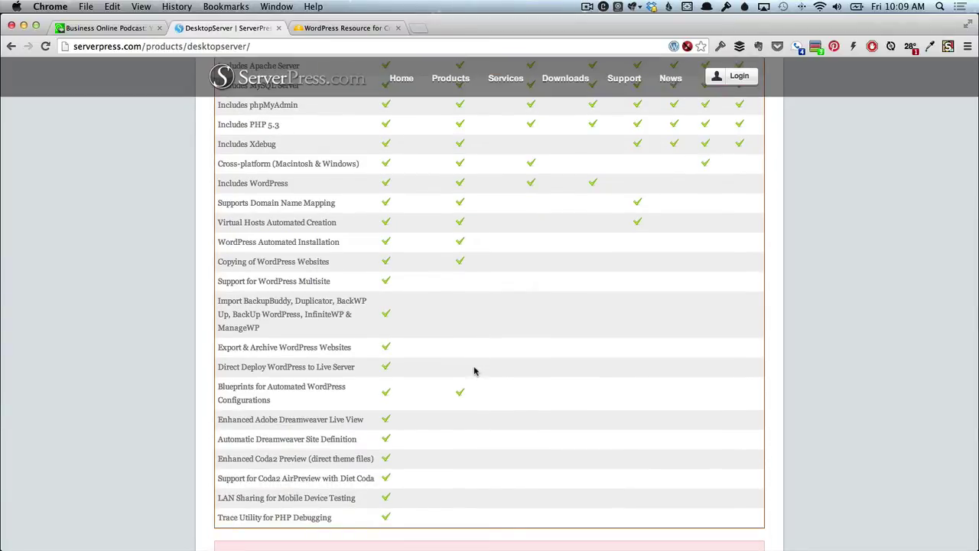
scroll(474, 371, up, 2)
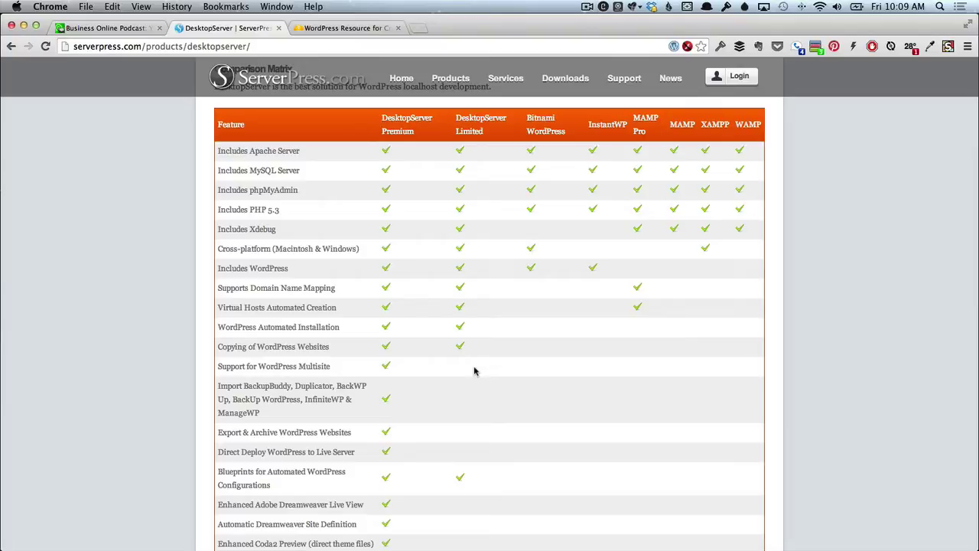
Browse the live Business Online Podcast homepage episodes and its About page.
click(120, 28)
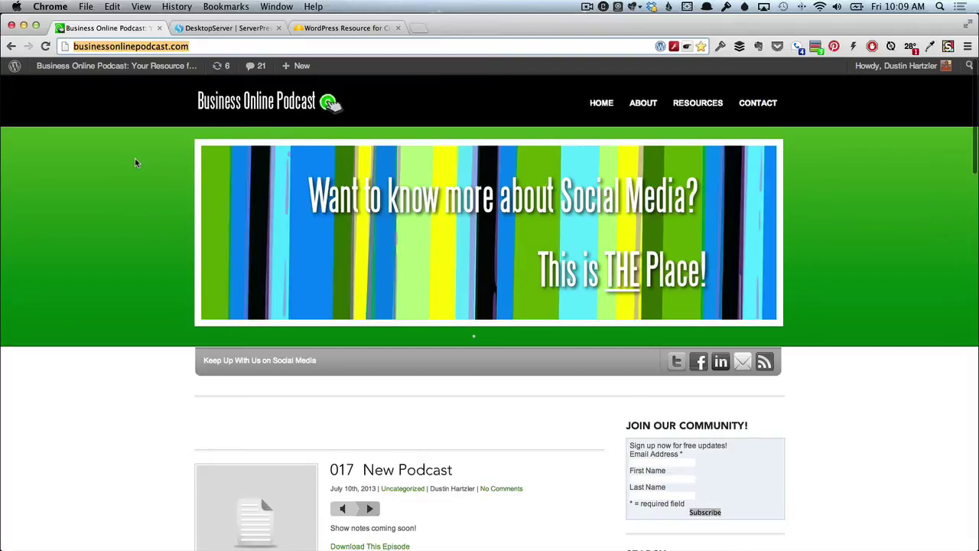
scroll(136, 162, down, 20)
scroll(135, 160, down, 7)
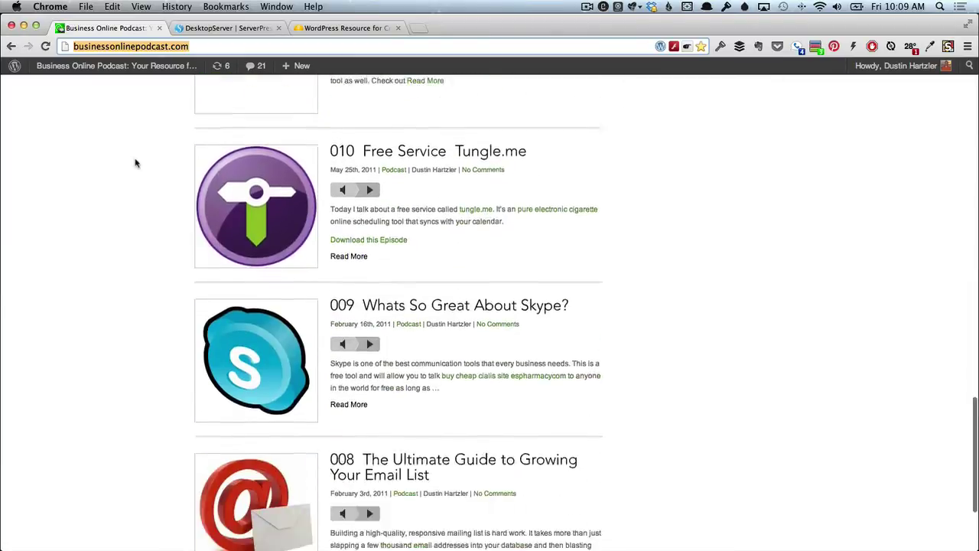
click(232, 471)
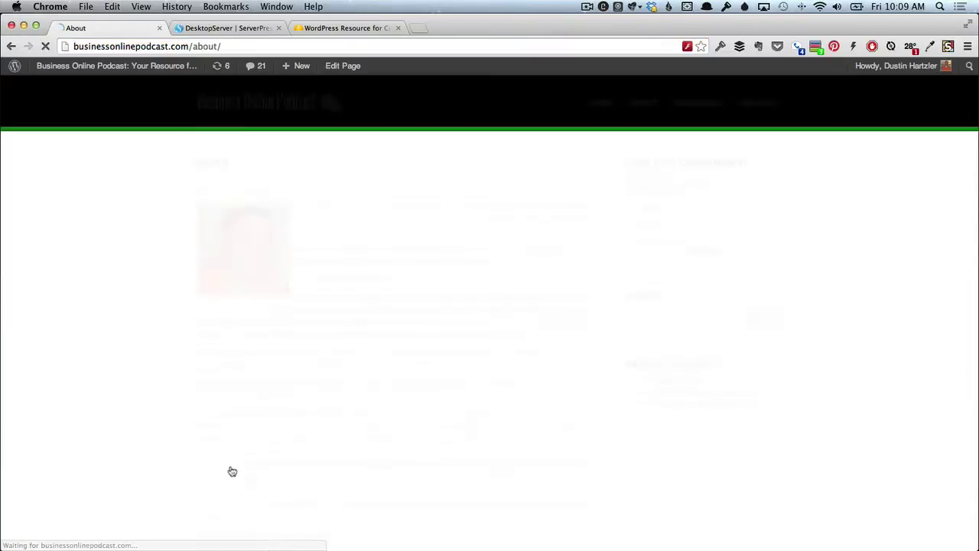
scroll(231, 470, down, 1)
scroll(232, 471, down, 10)
scroll(232, 470, up, 10)
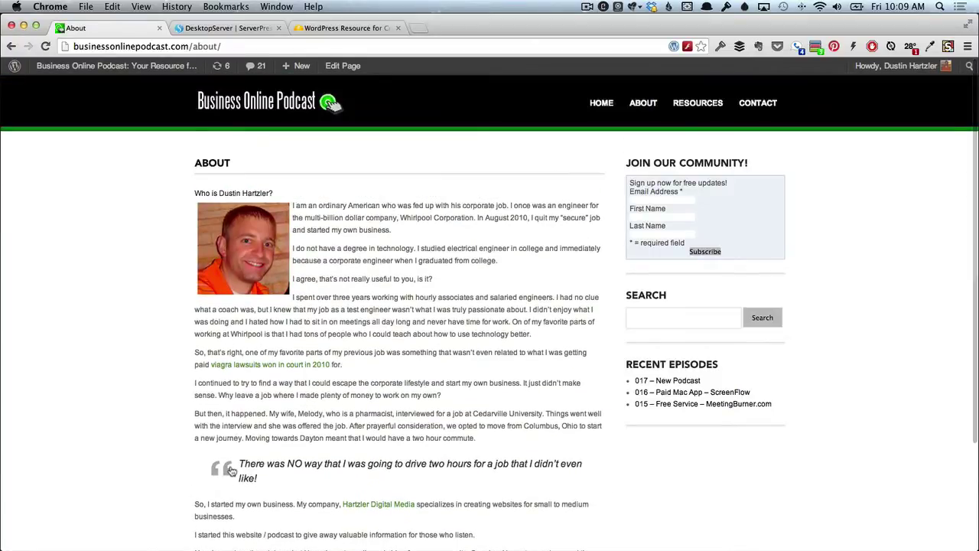
scroll(232, 470, left, 5)
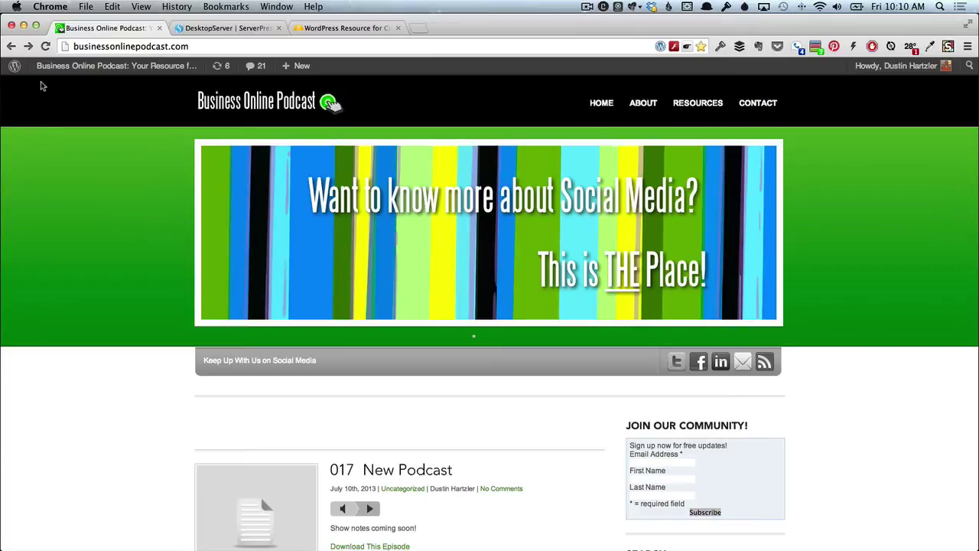
Reload the podcast homepage and look over its episode list, 017 New Podcast down to 008.
click(46, 46)
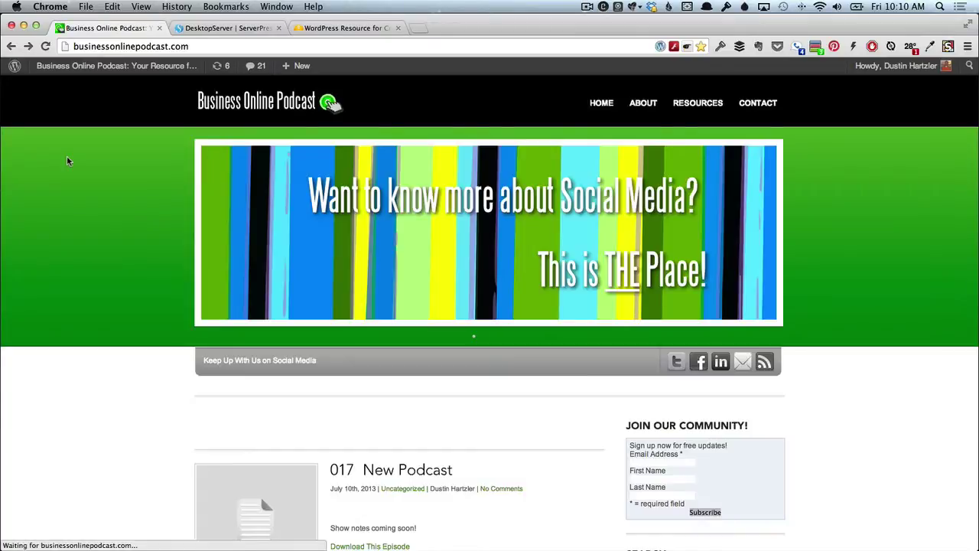
scroll(67, 160, down, 15)
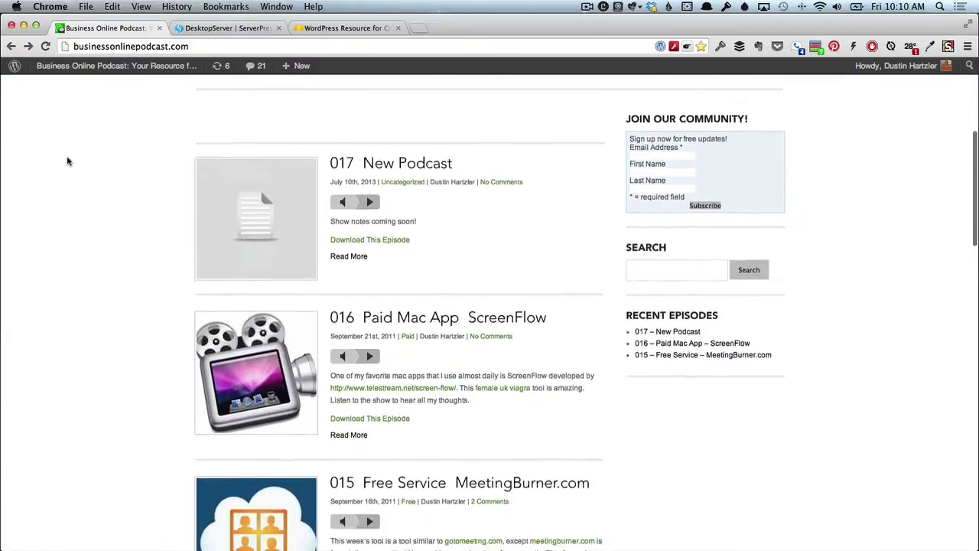
scroll(66, 160, down, 10)
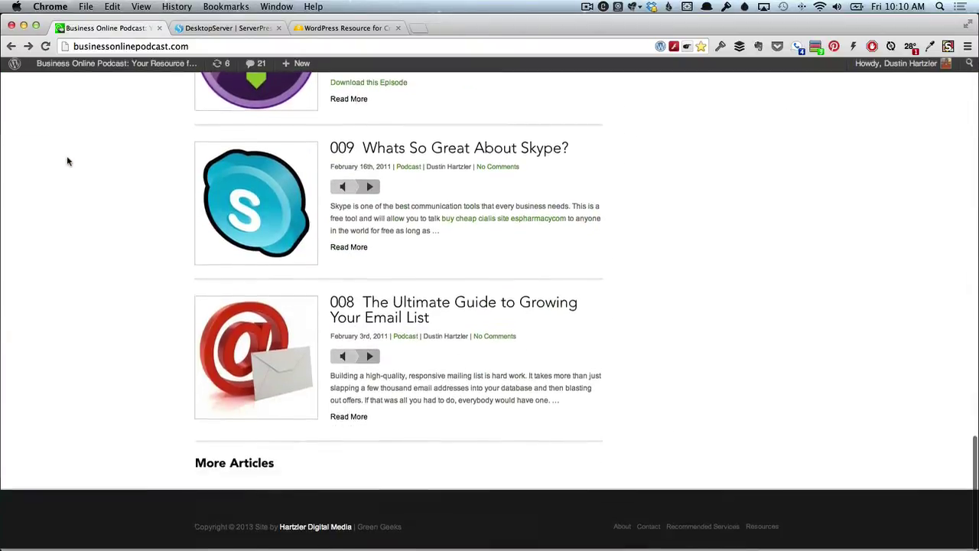
scroll(66, 161, up, 20)
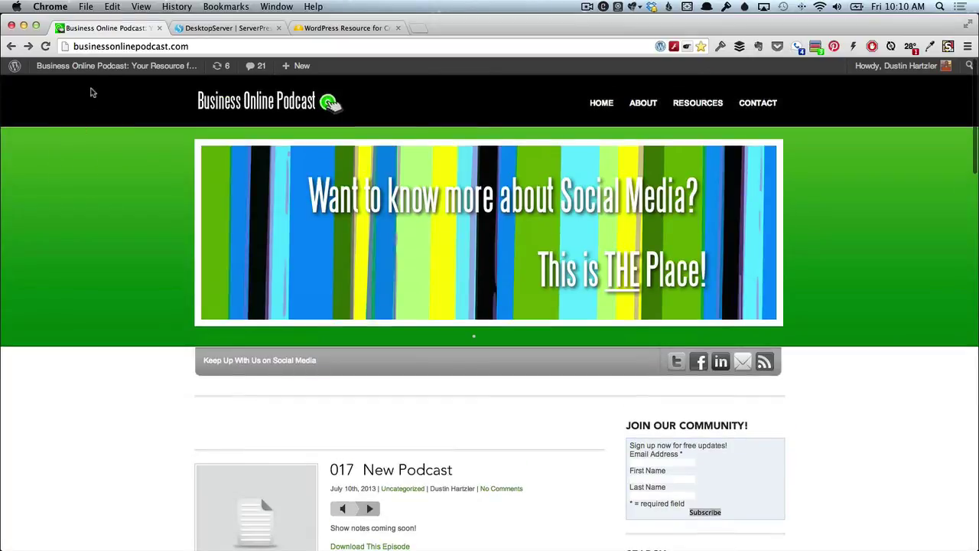
Open the live podcast site's WordPress 3.6.1 dashboard from the admin bar, then return to DesktopServer's page.
mouse_move(100, 68)
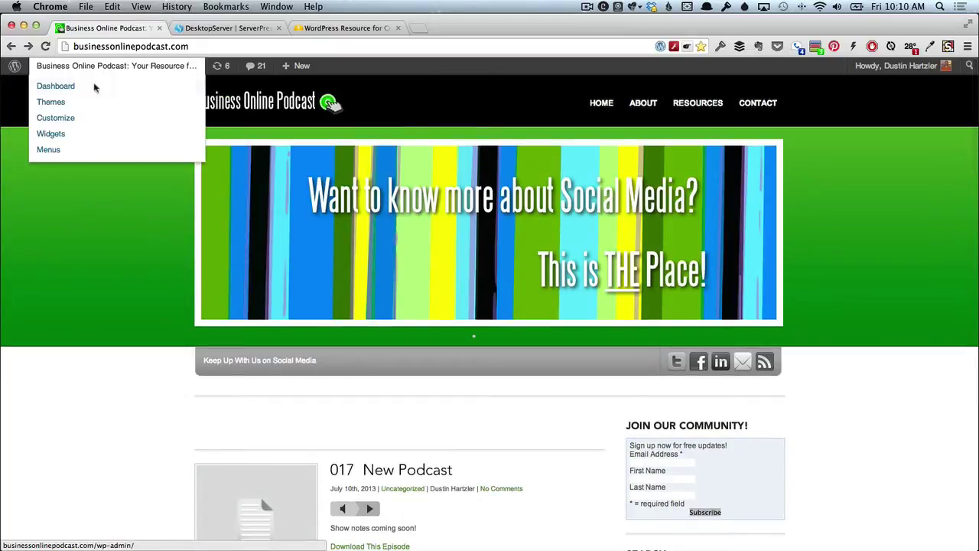
click(85, 93)
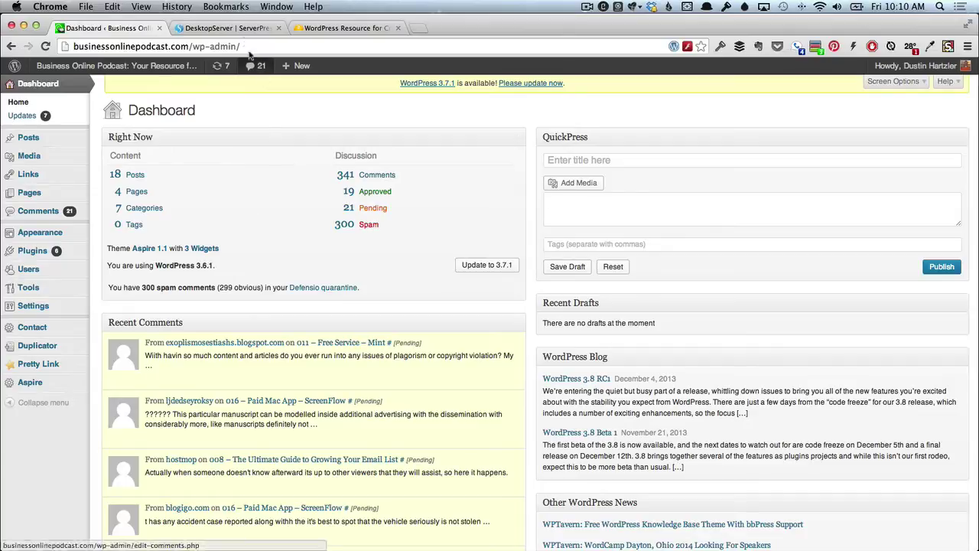
click(228, 27)
Go to the ServerPress Downloads page listing DesktopServer 3.6.1 Premium and Limited installers.
scroll(325, 325, up, 2)
scroll(325, 325, up, 10)
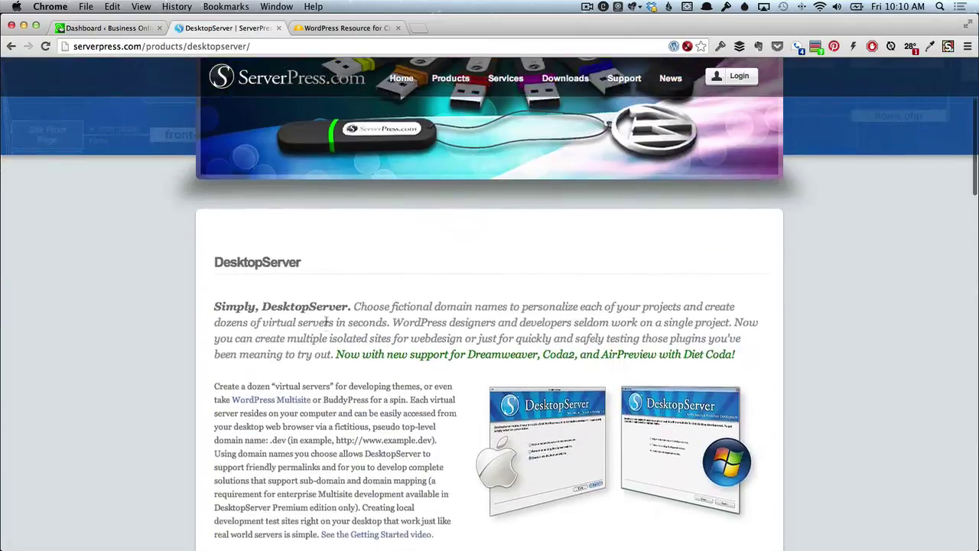
mouse_move(450, 94)
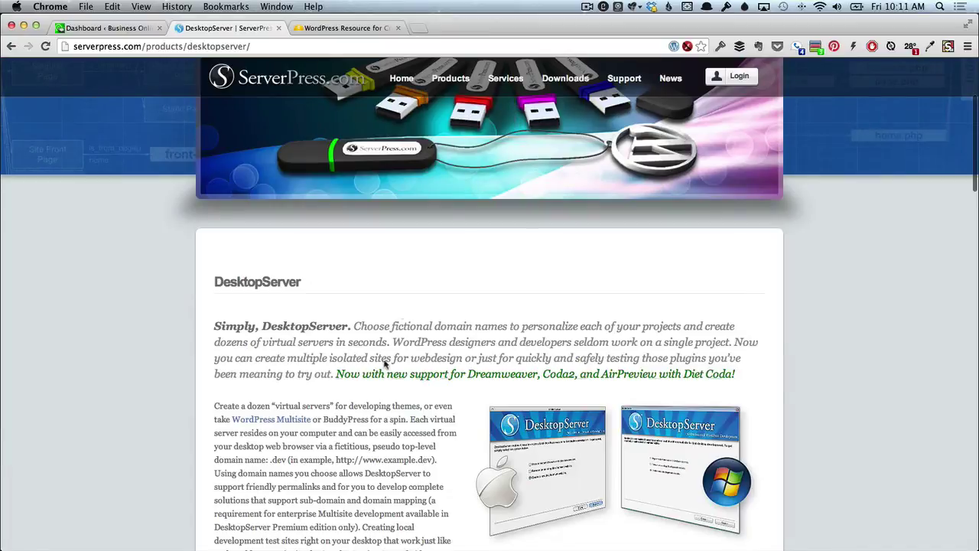
scroll(373, 401, down, 20)
scroll(373, 401, up, 8)
scroll(373, 401, up, 2)
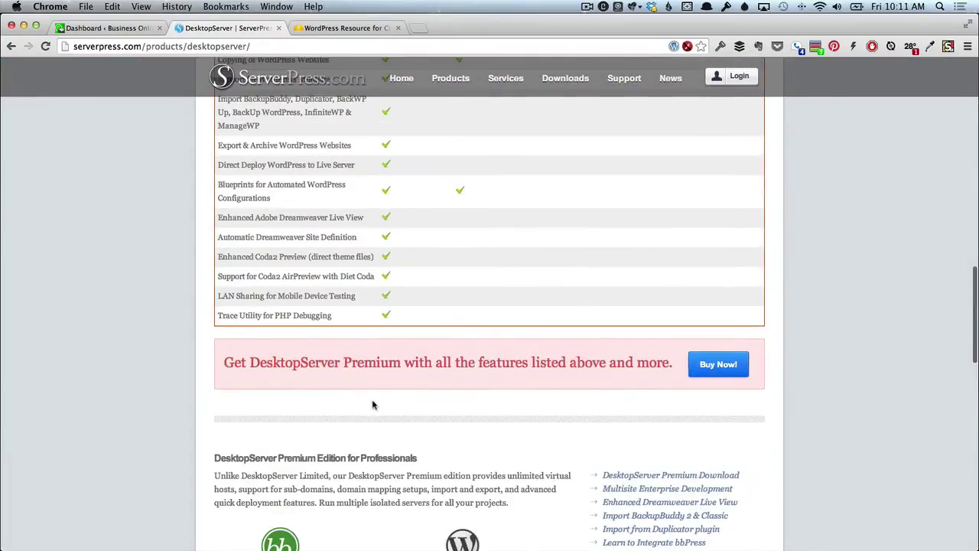
scroll(354, 328, down, 5)
scroll(354, 327, down, 8)
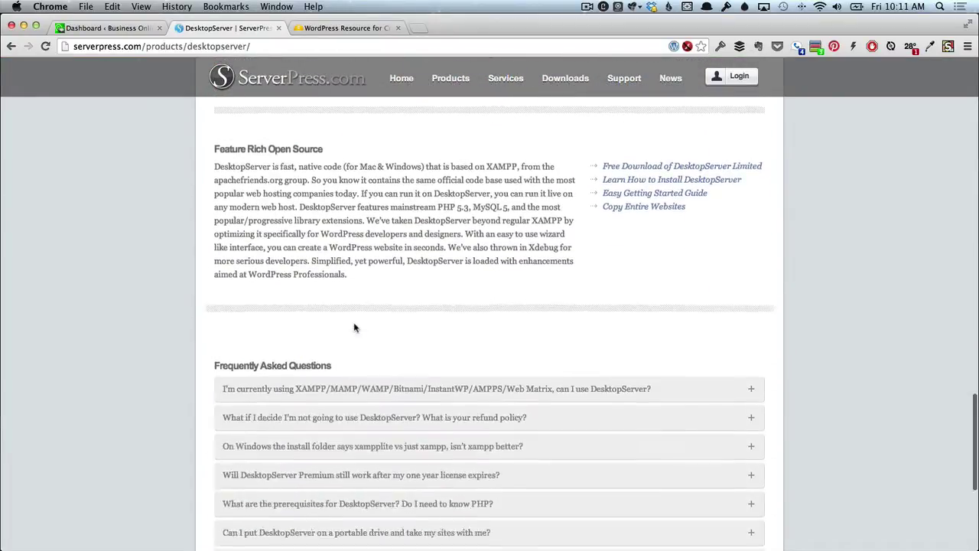
scroll(355, 334, up, 20)
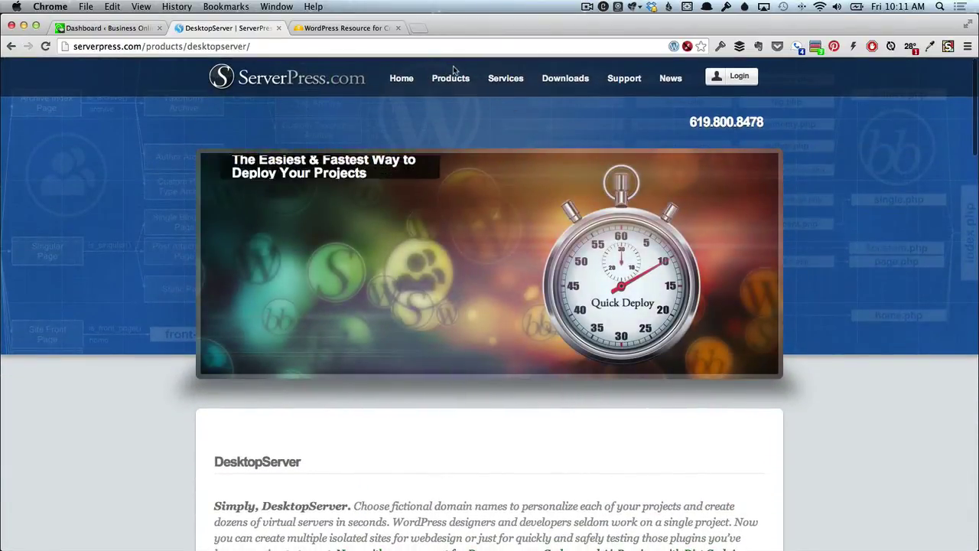
click(564, 79)
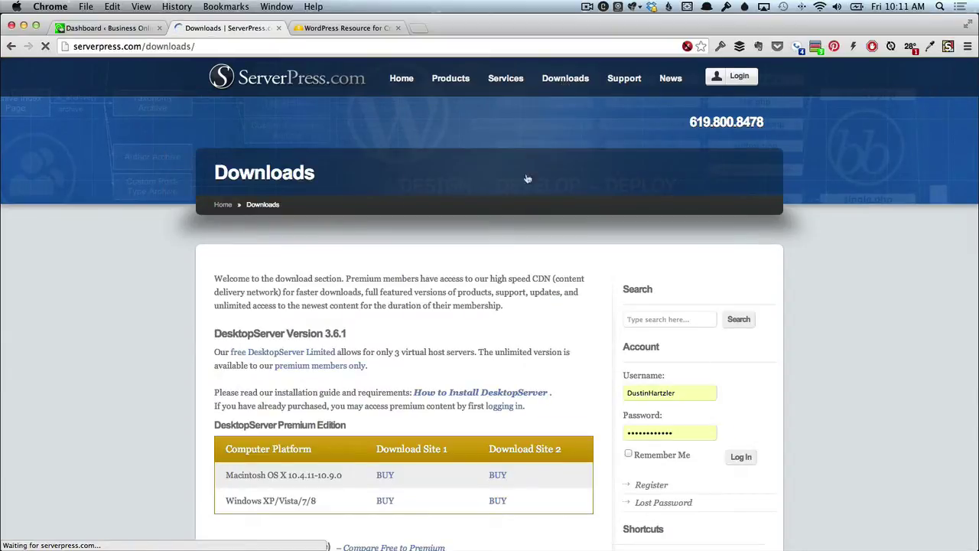
scroll(499, 268, down, 3)
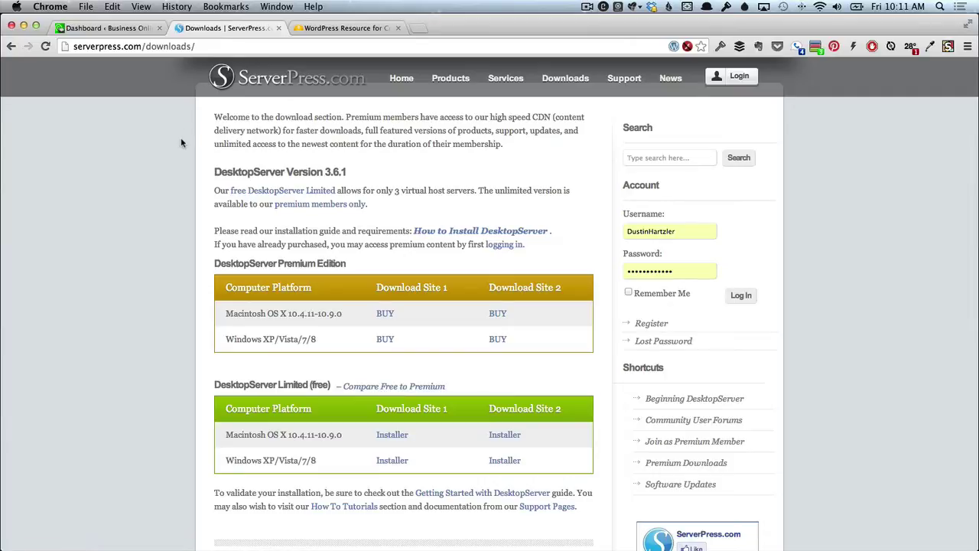
Switch to DesktopServer and choose to create a new development website.
key(super+Tab)
key(super+Tab)
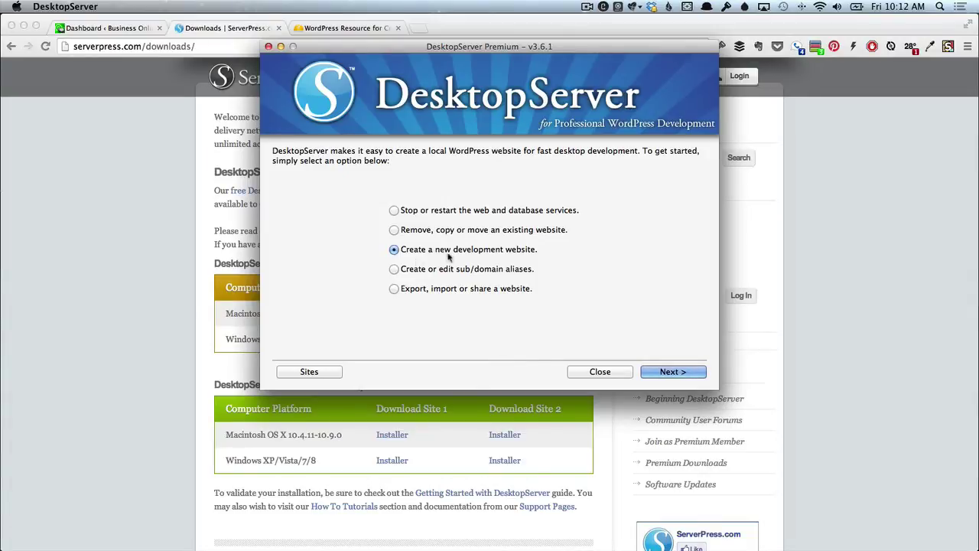
click(680, 372)
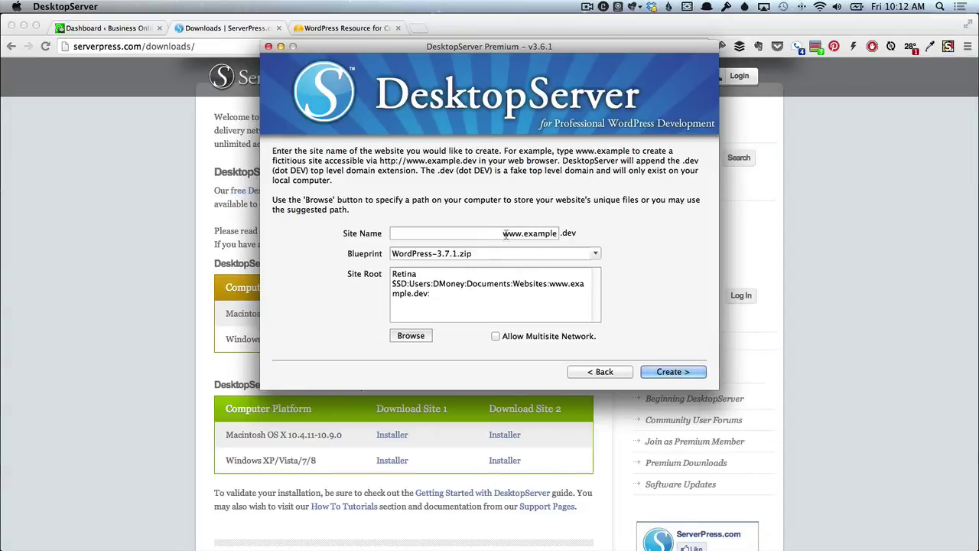
Create the local site bop.dev and open its wp-admin/install.php page in the browser.
drag(499, 233, 557, 237)
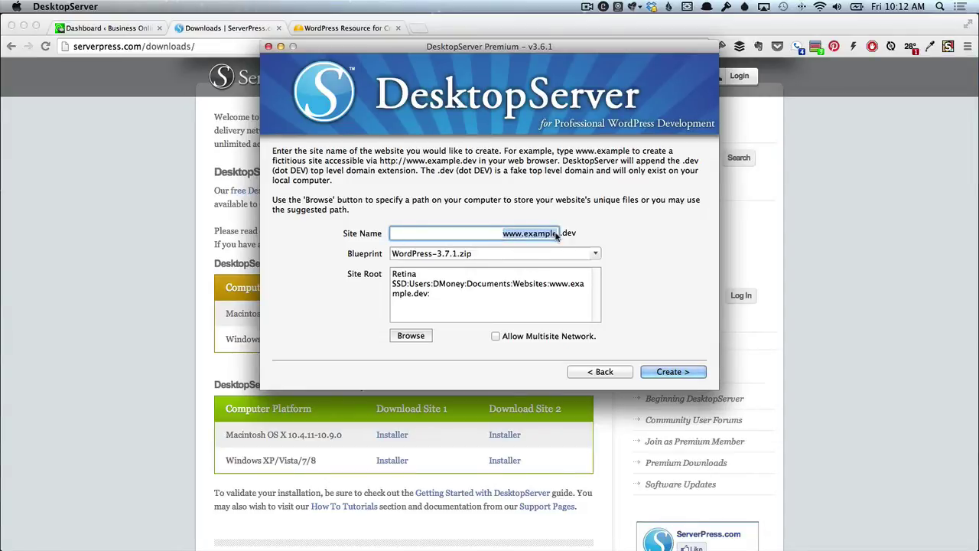
text(bop)
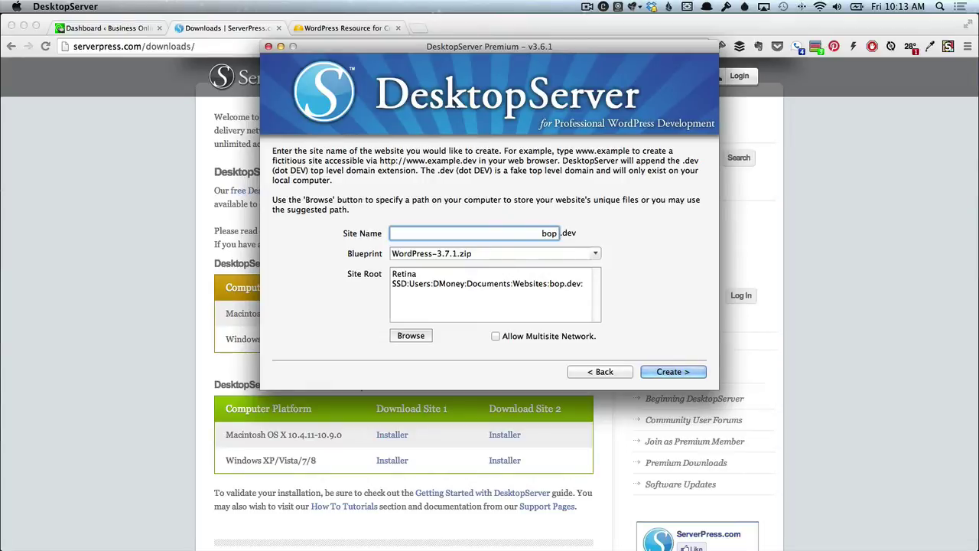
click(672, 372)
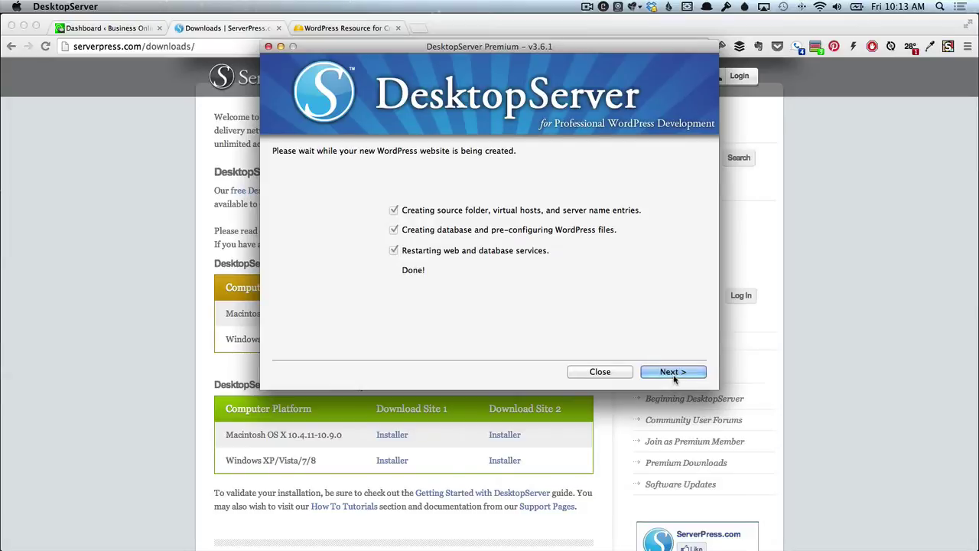
click(674, 375)
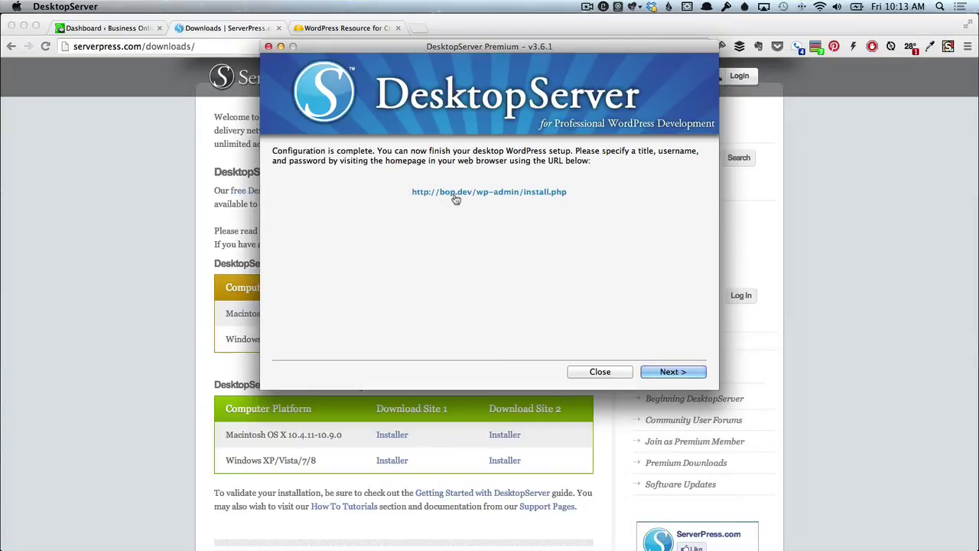
click(455, 192)
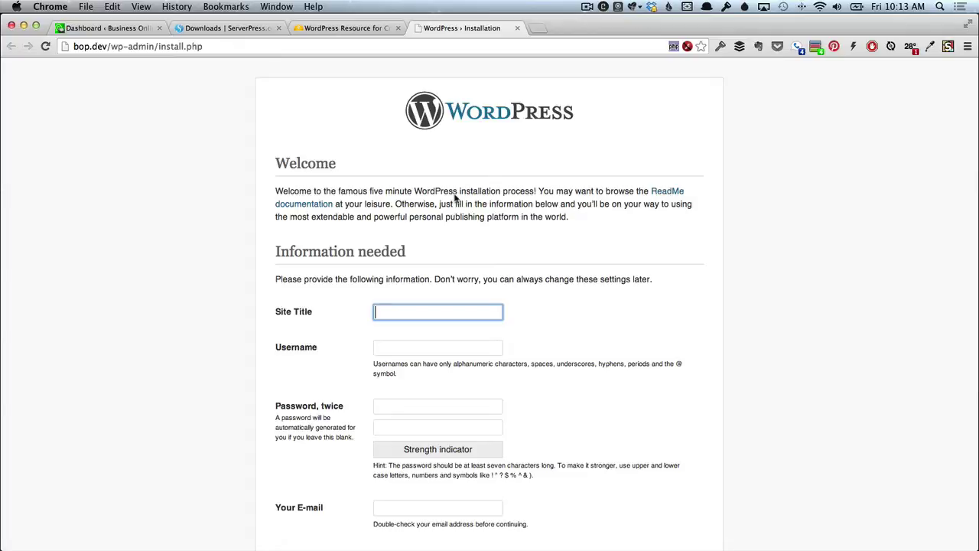
Enter site title 'Business Online Podcast', an admin username, the password twice, and the suggested e-mail.
text(Business Online Podcast)
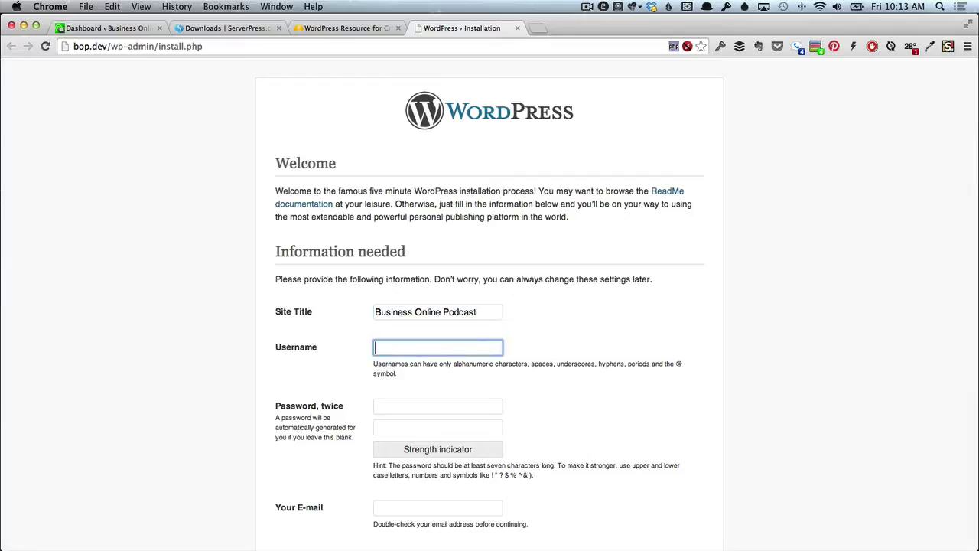
click(438, 347)
text(dustin)
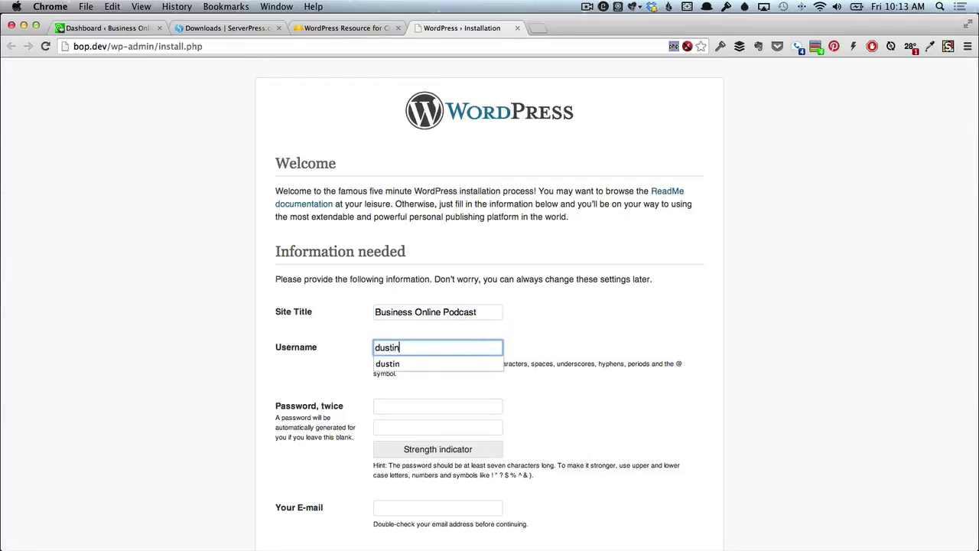
key(Tab)
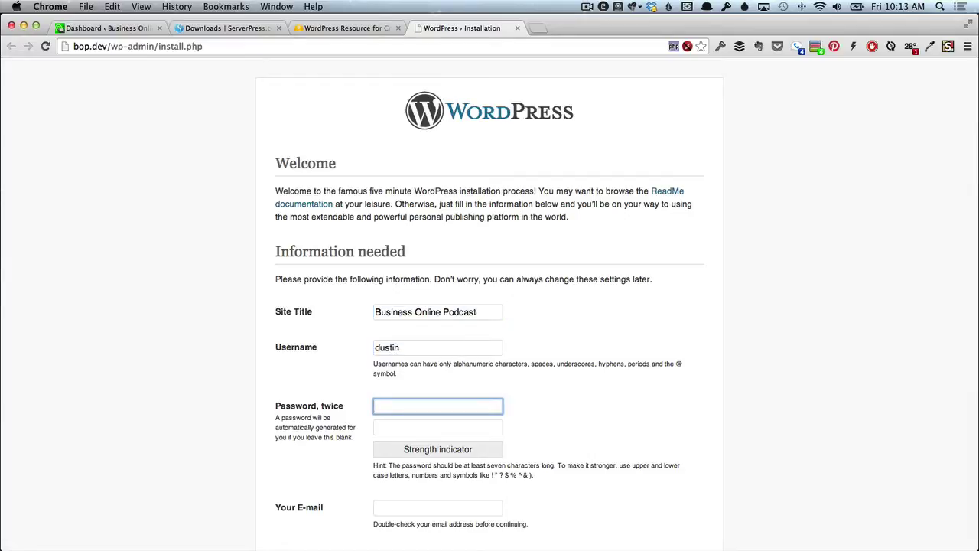
text(test)
key(Tab)
text(test)
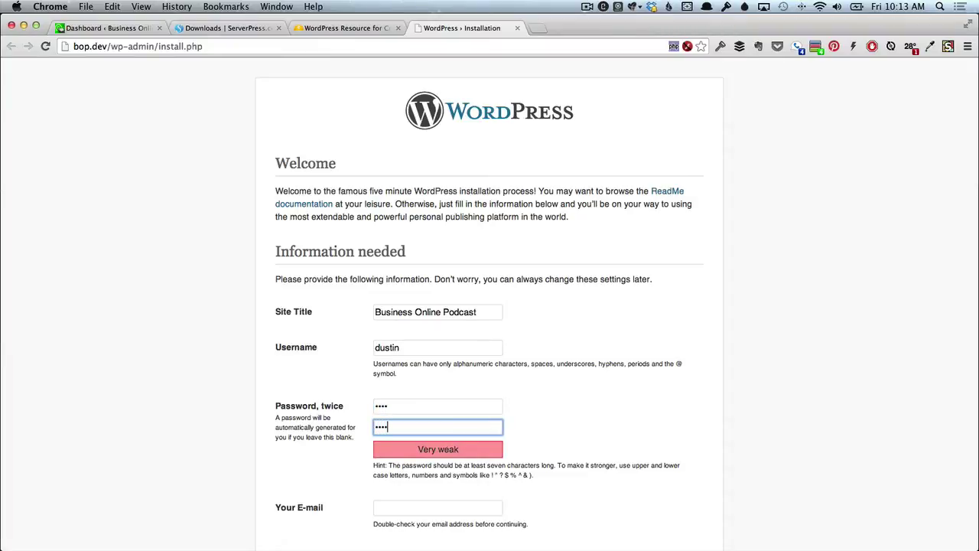
key(Tab)
text(Dustin)
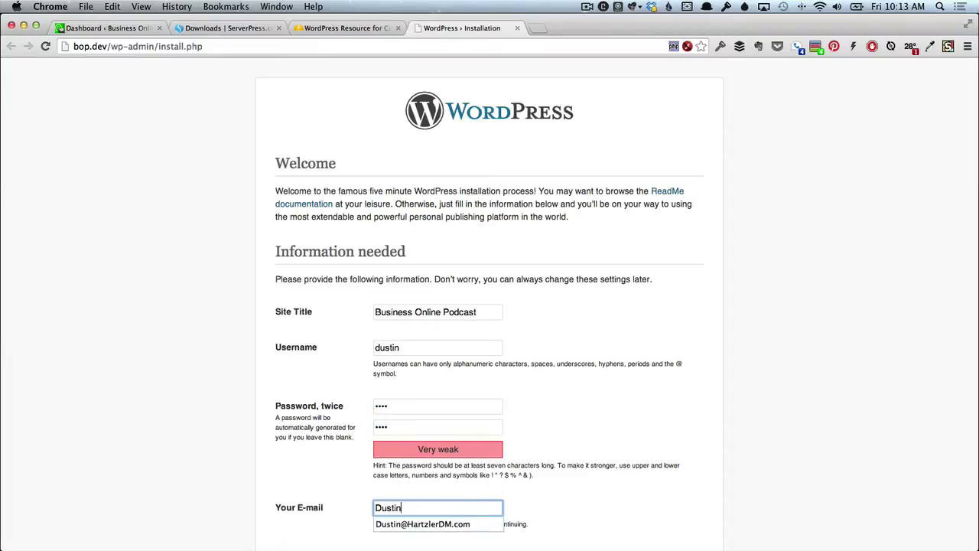
key(Down)
key(Return)
key(Tab)
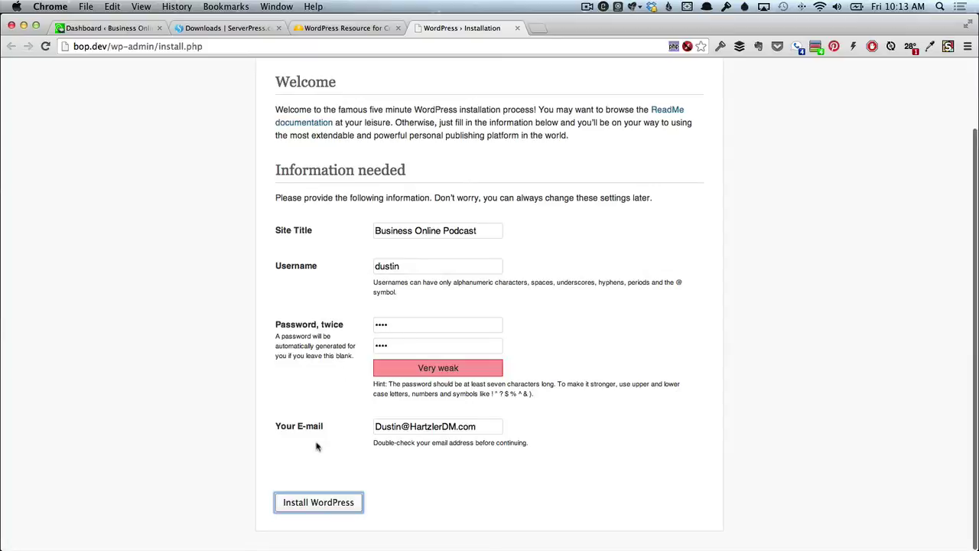
Install WordPress, dismiss the password manager prompt, and go to the login page.
click(326, 502)
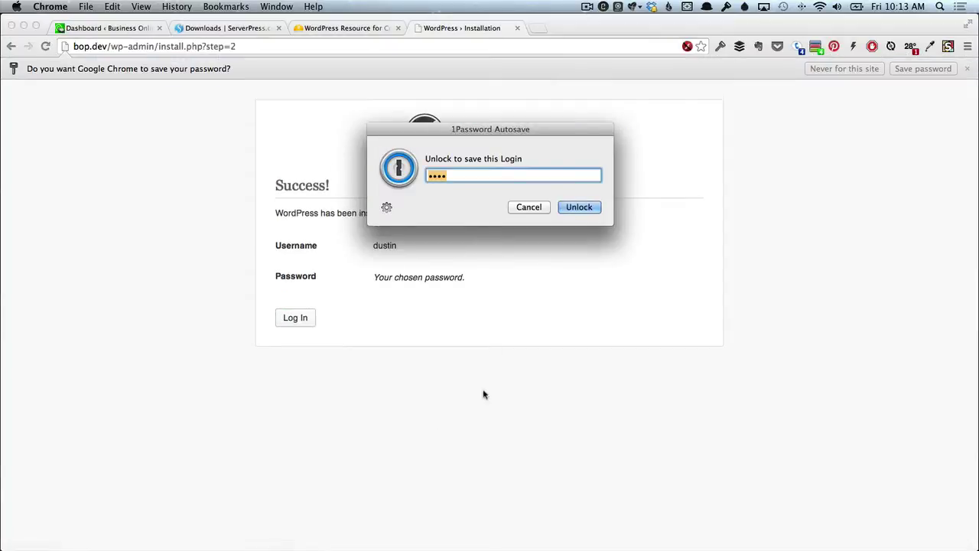
click(529, 208)
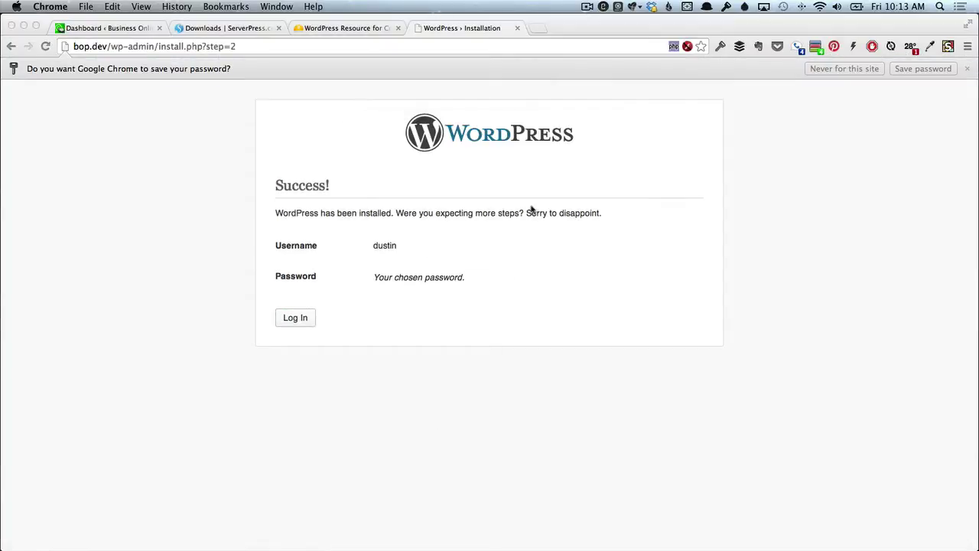
click(294, 318)
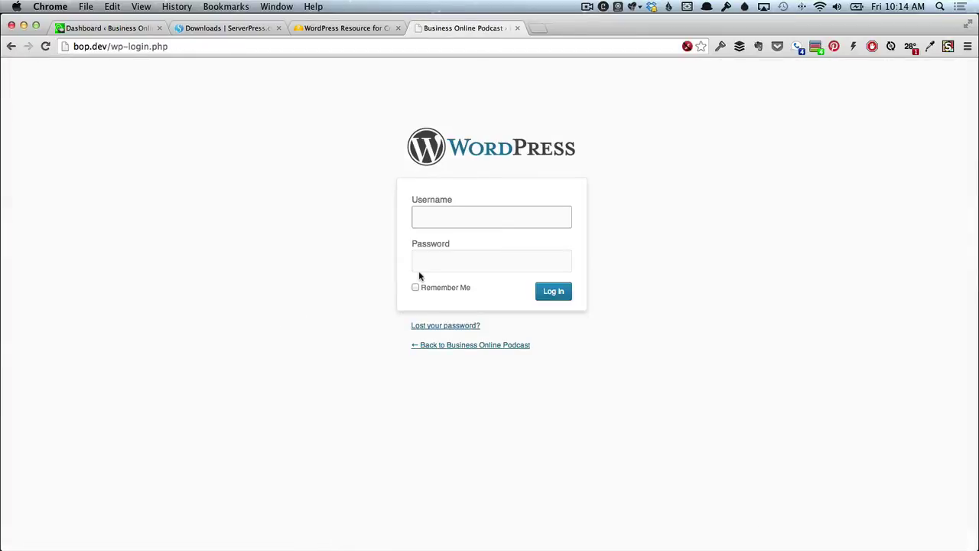
Log into the local bop.dev dashboard, dismiss both password-saving prompts, then switch to the live dashboard tab.
text(dustin)
key(Tab)
text(p)
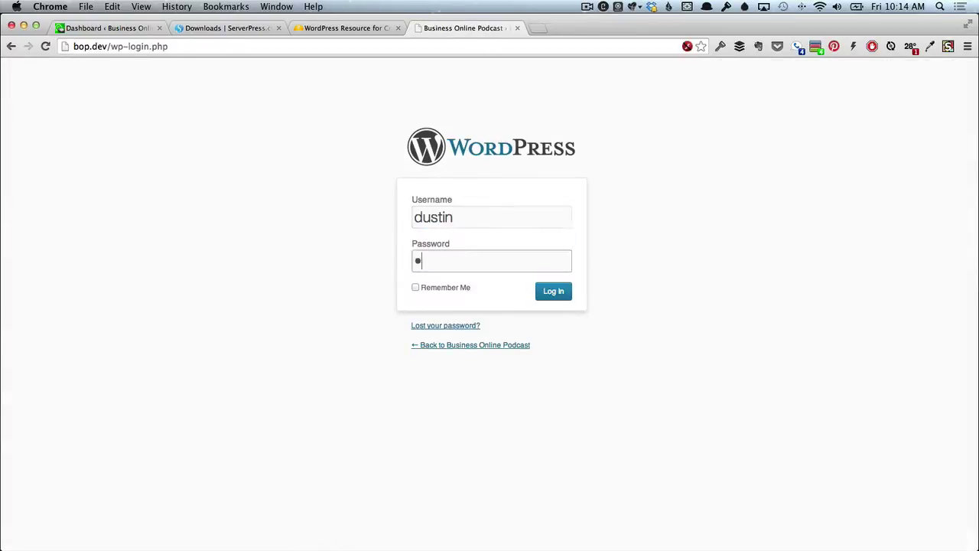
key(BackSpace)
text(pass)
key(Return)
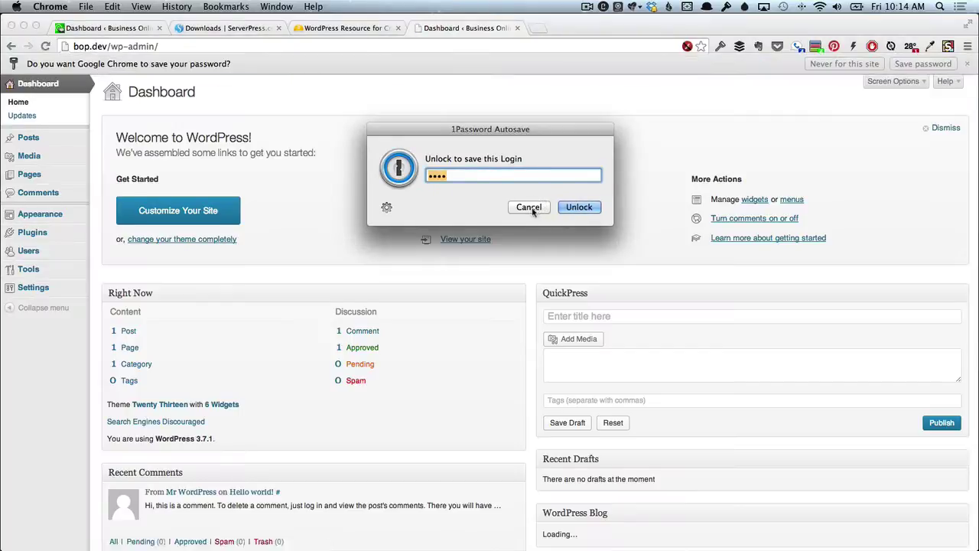
click(528, 206)
click(906, 68)
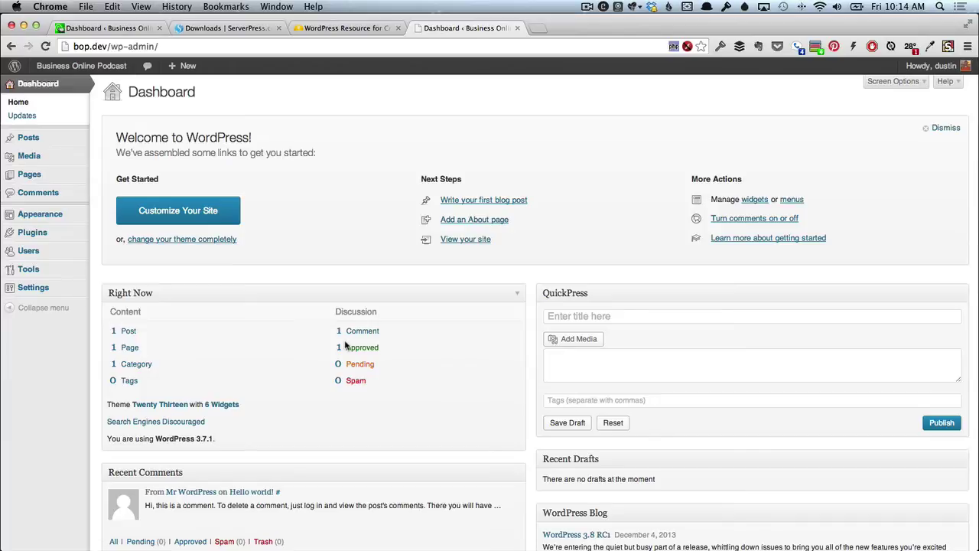
click(107, 29)
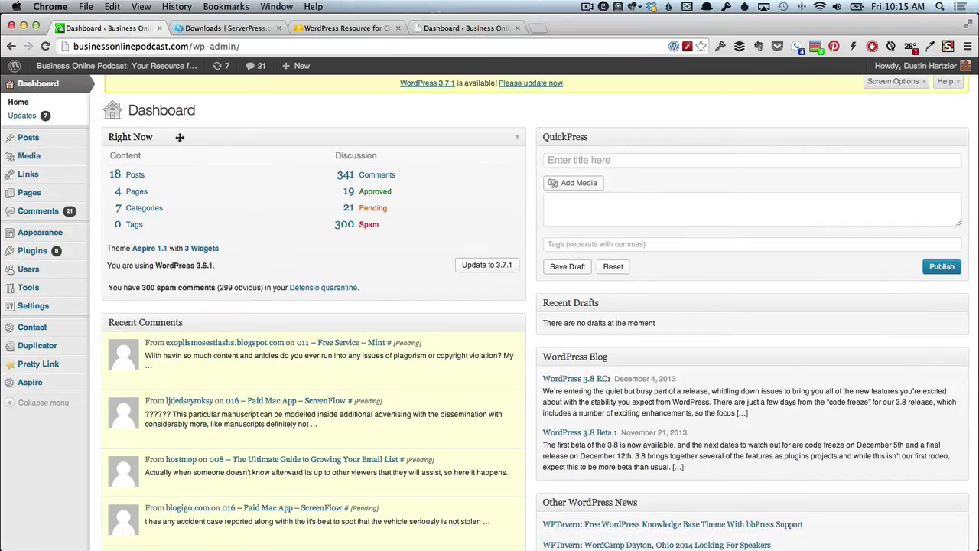
Review the local bop.dev Themes page and its Twenty Thirteen front page, then return to the live dashboard.
click(432, 29)
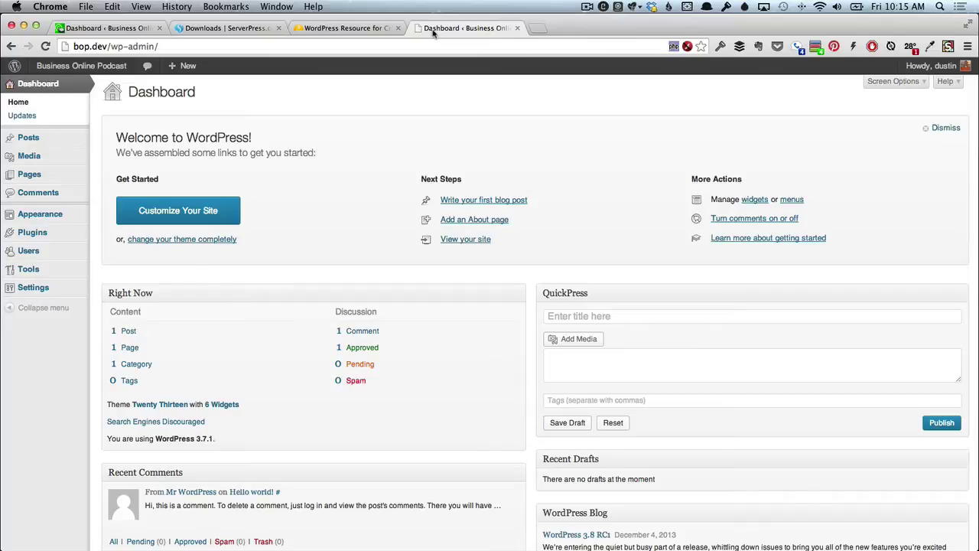
mouse_move(50, 216)
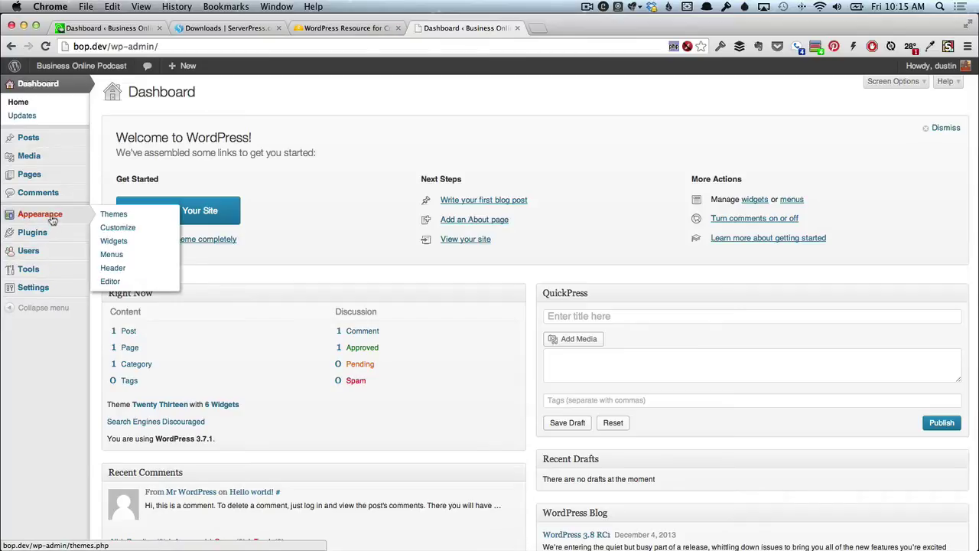
click(112, 215)
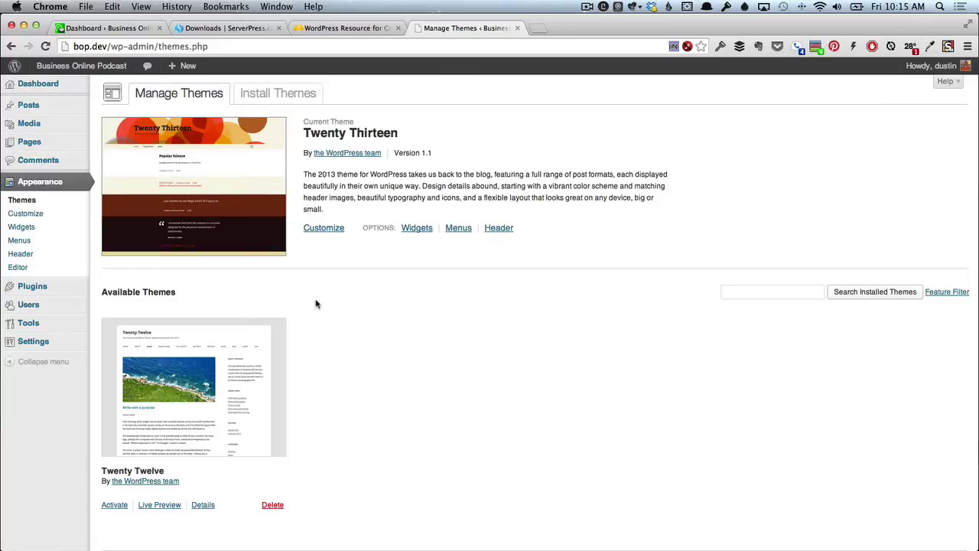
mouse_move(97, 69)
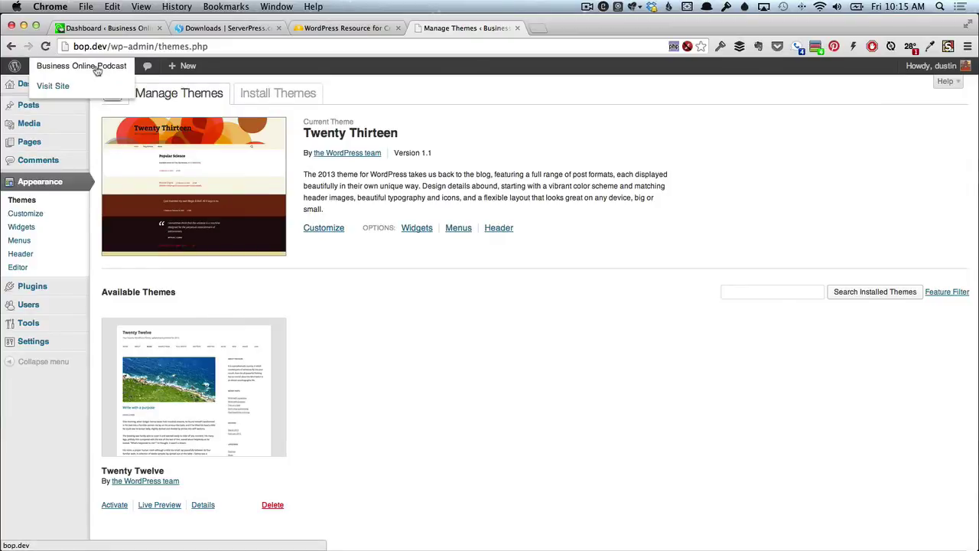
super+click(53, 86)
click(586, 28)
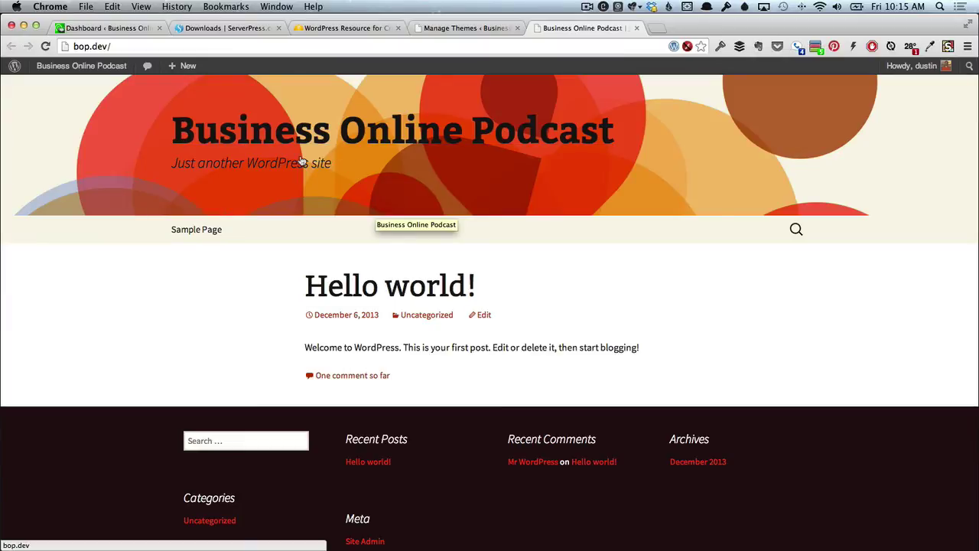
click(117, 28)
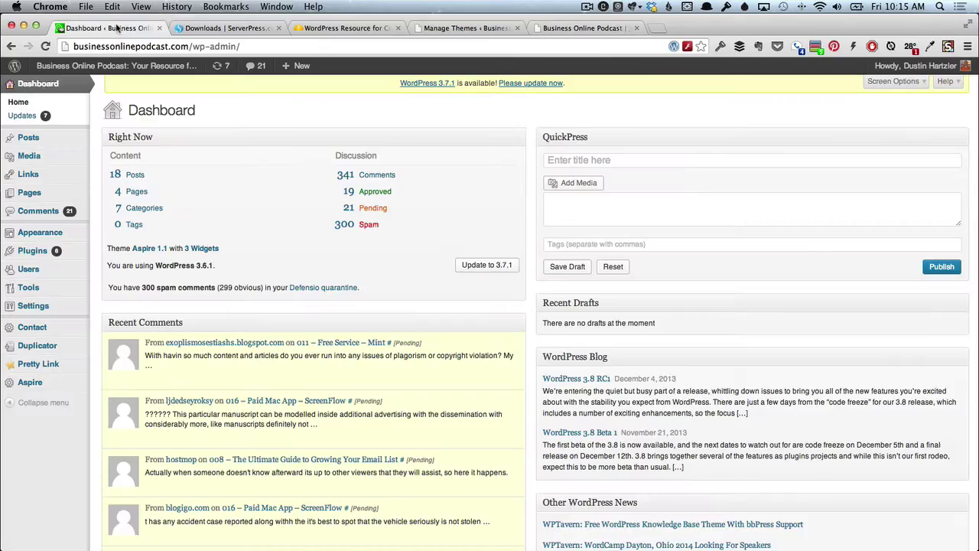
Go from the live site's Plugins list to Duplicator > Packages, which shows no packages yet.
mouse_move(57, 242)
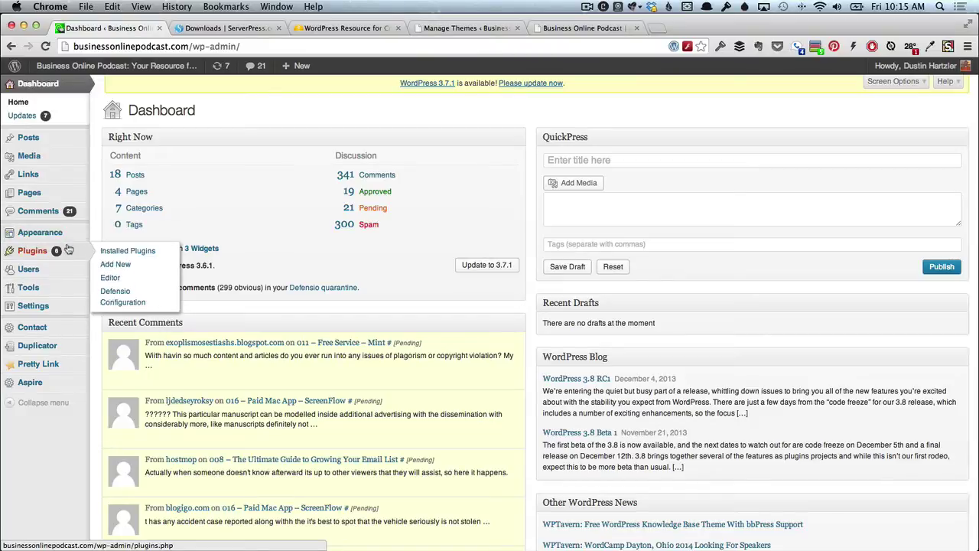
click(118, 254)
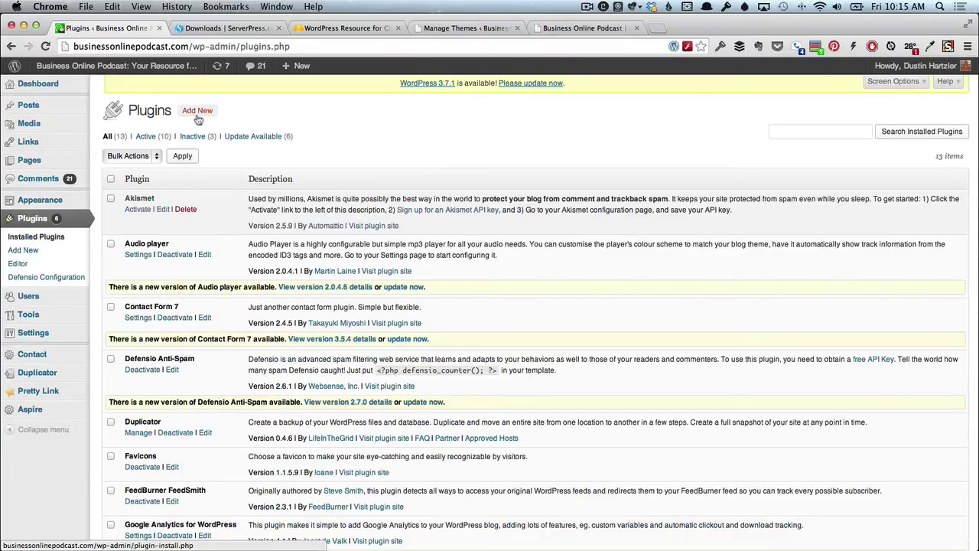
scroll(222, 367, down, 2)
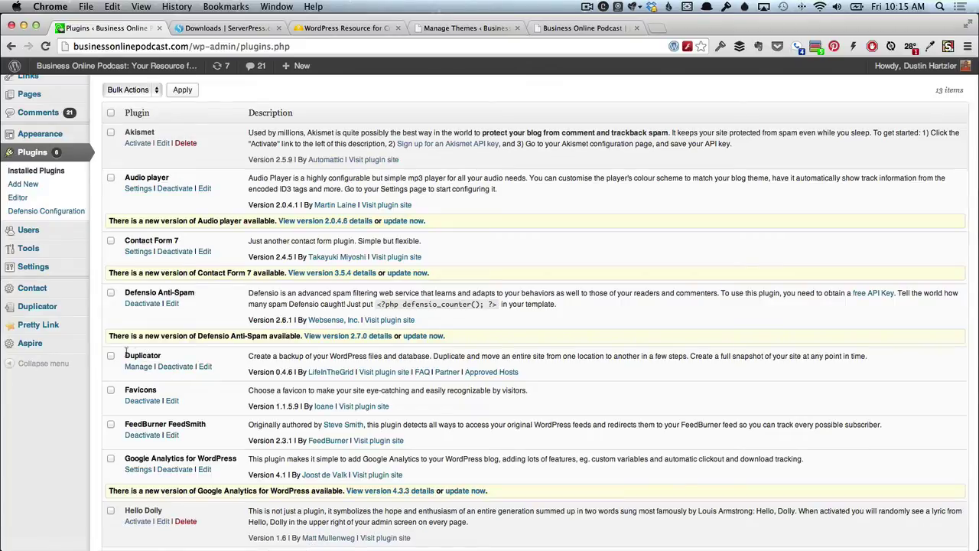
mouse_move(55, 310)
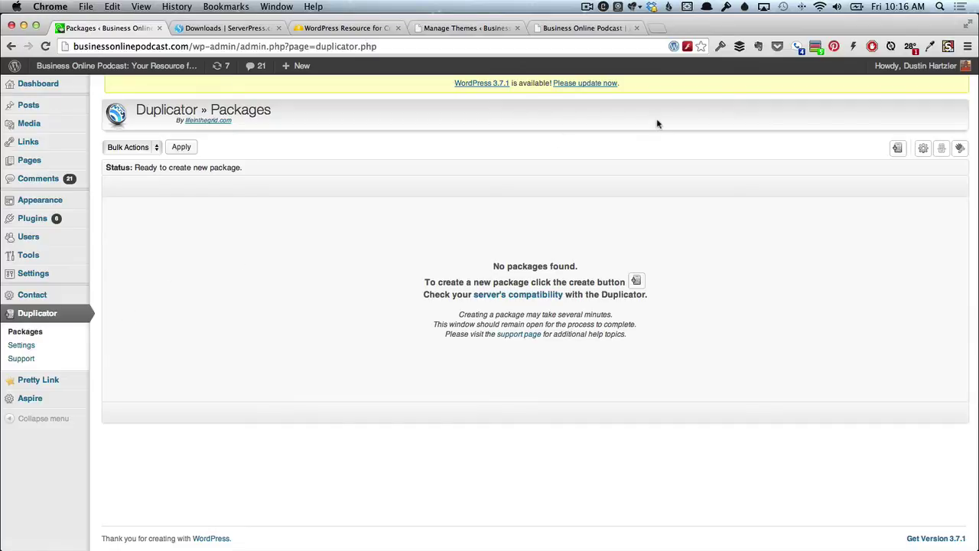
Remove the leftover installer files flagged by the SYS-101 Reserved Files check, then return to Packages.
click(638, 282)
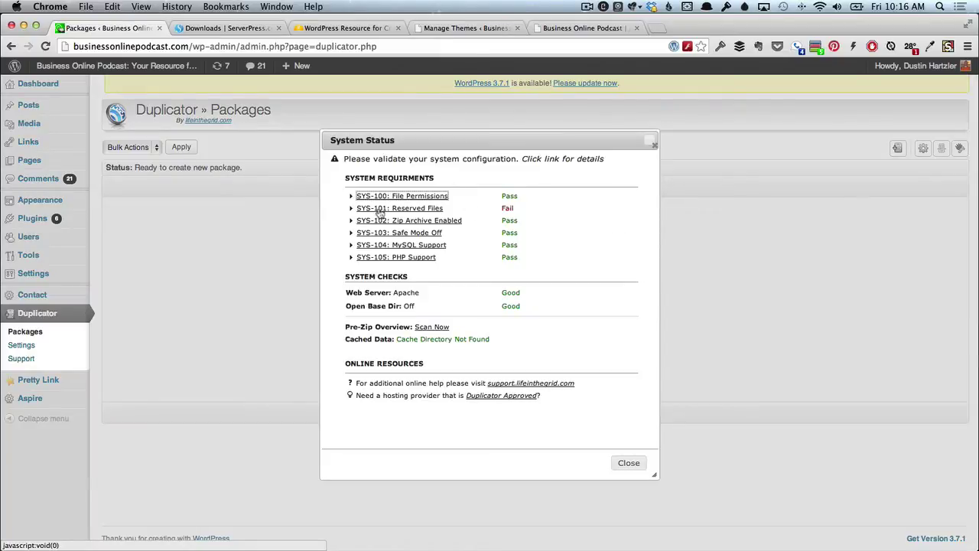
click(353, 210)
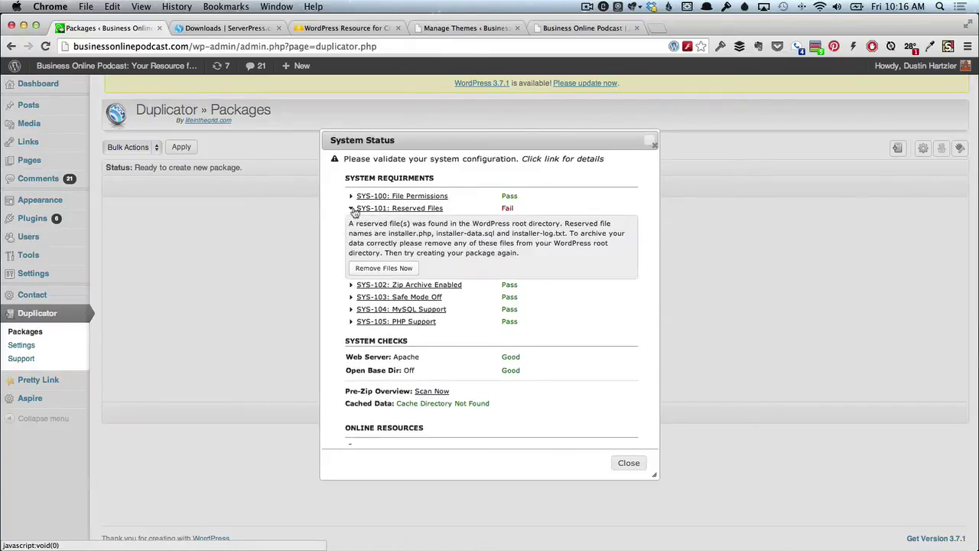
click(388, 268)
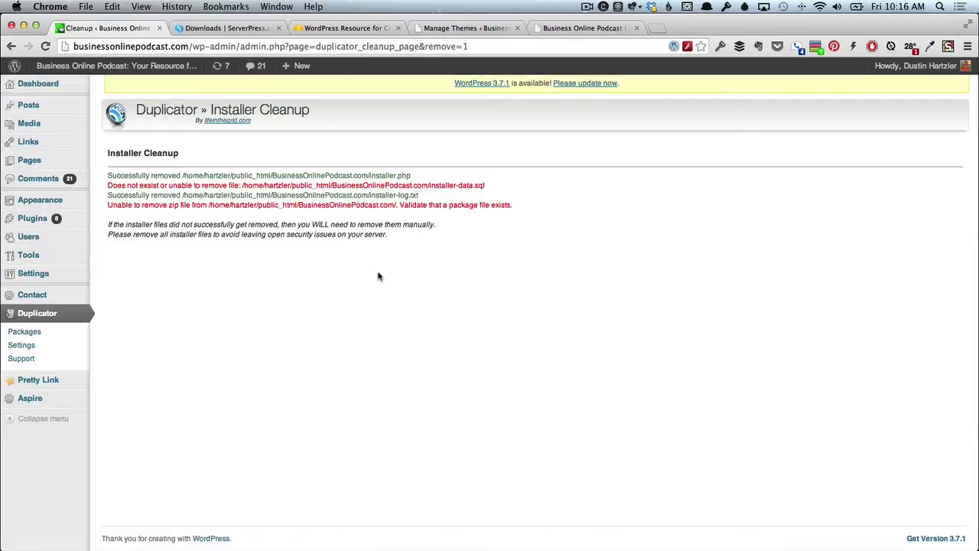
click(34, 335)
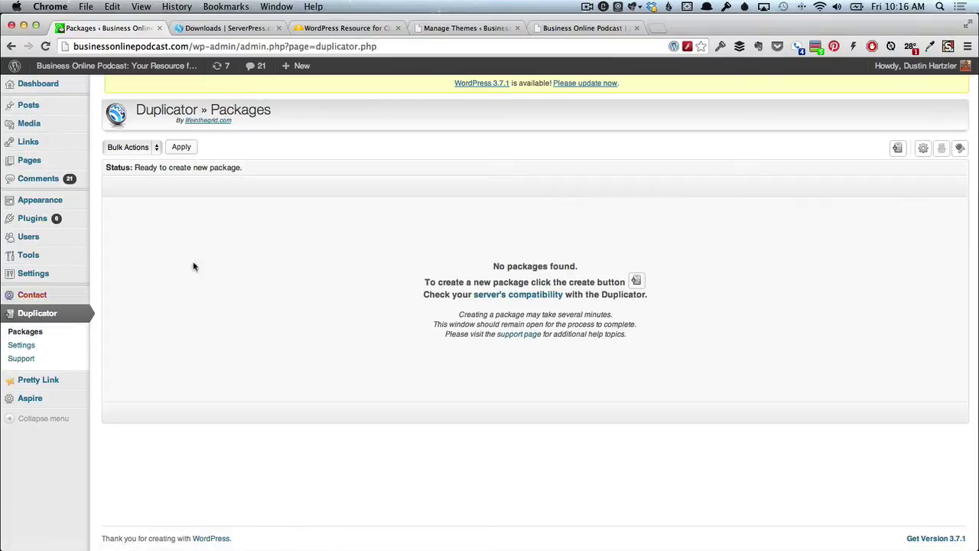
Create a default-named package, producing the 41.85MB 20131206_businessonlinepodcastyourresour package.
click(897, 149)
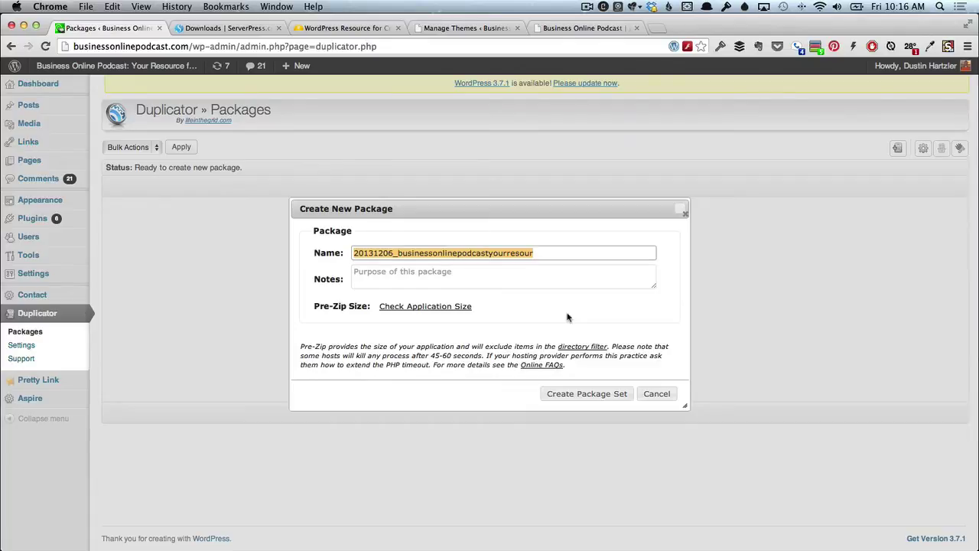
click(596, 398)
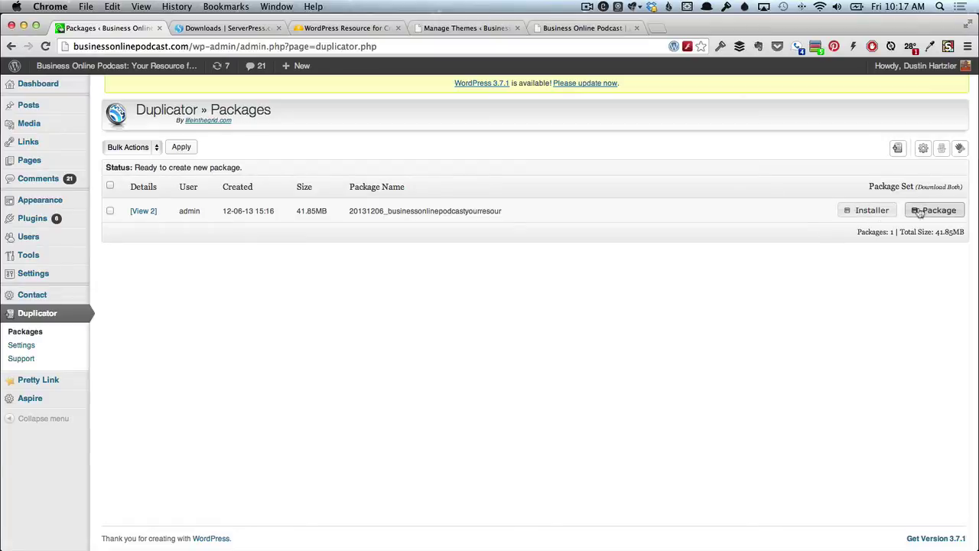
Download installer.php and the package zip, then reveal the 43.9 MB zip in Finder.
click(870, 211)
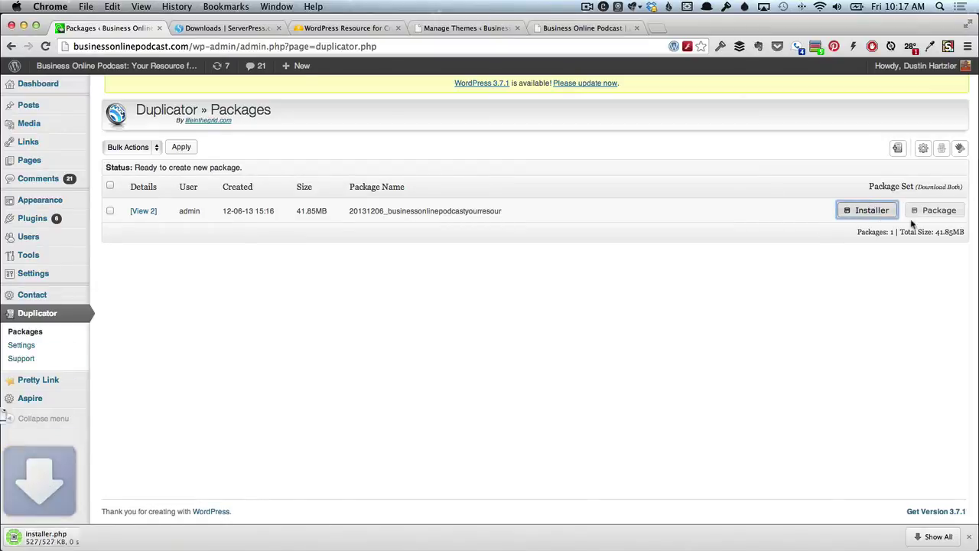
click(934, 210)
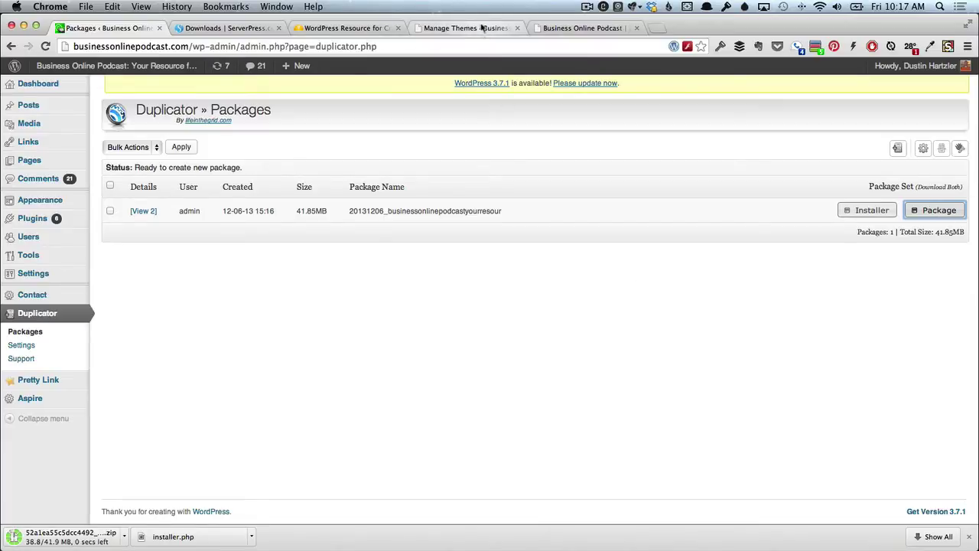
click(482, 26)
mouse_move(63, 304)
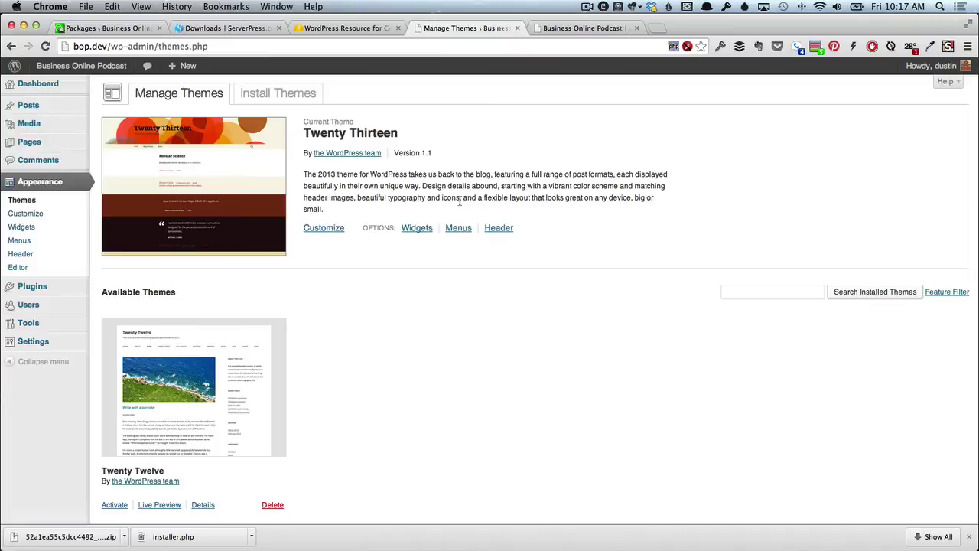
click(135, 29)
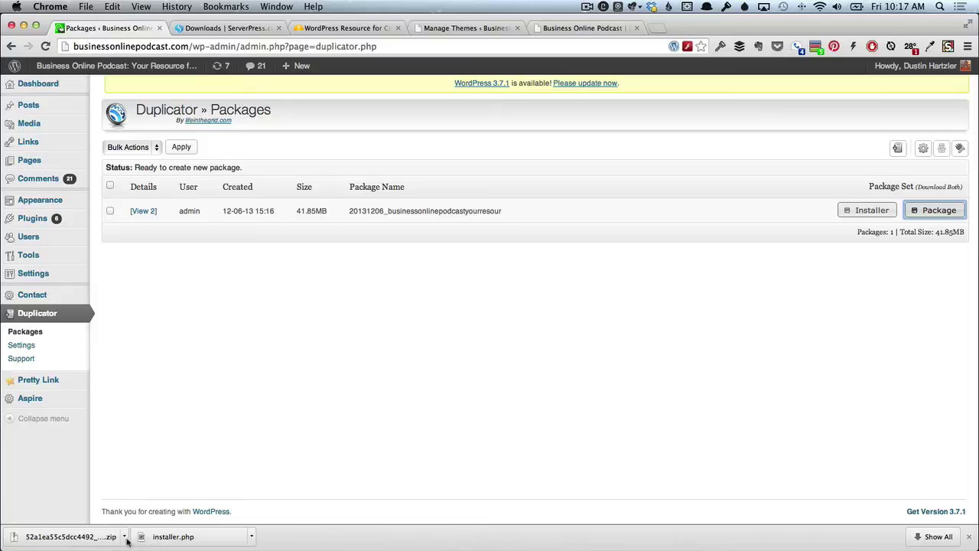
click(123, 538)
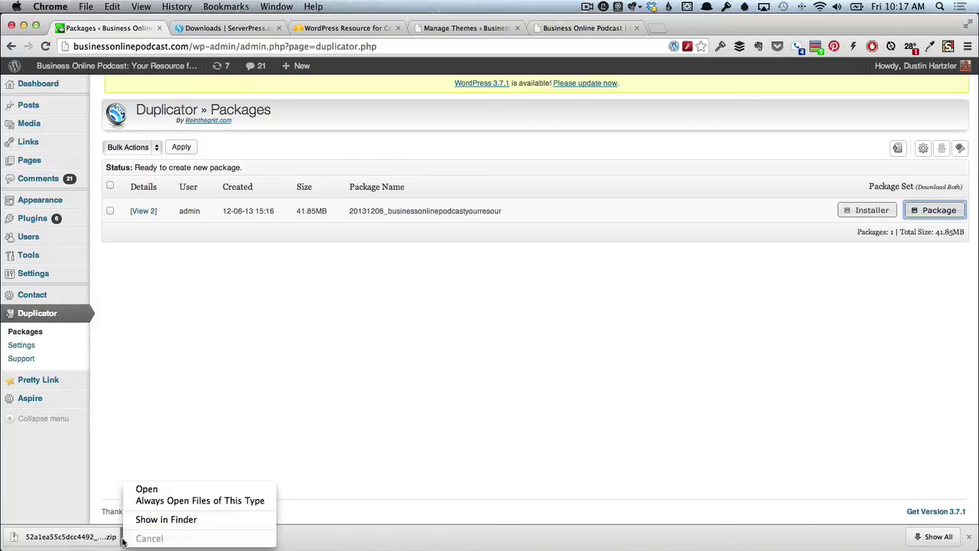
click(149, 520)
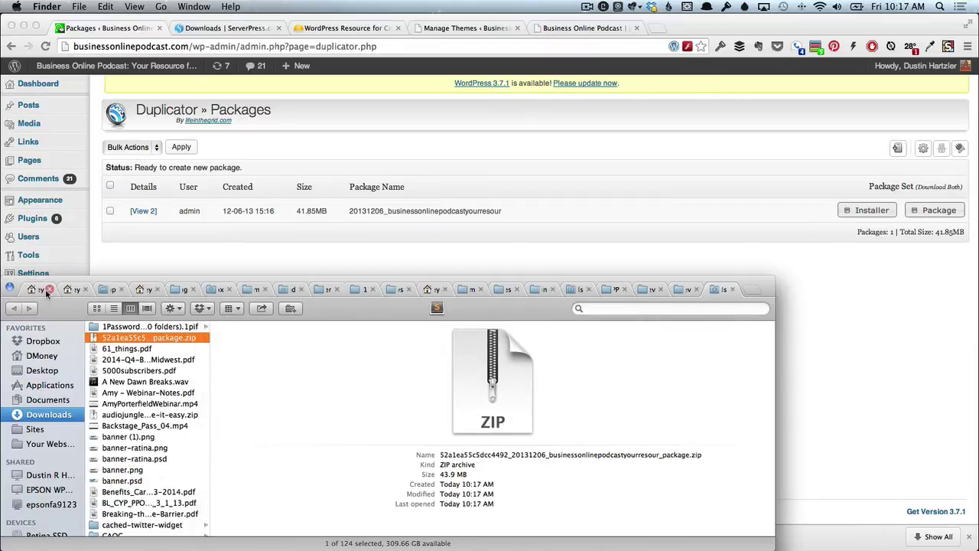
click(47, 290)
click(48, 290)
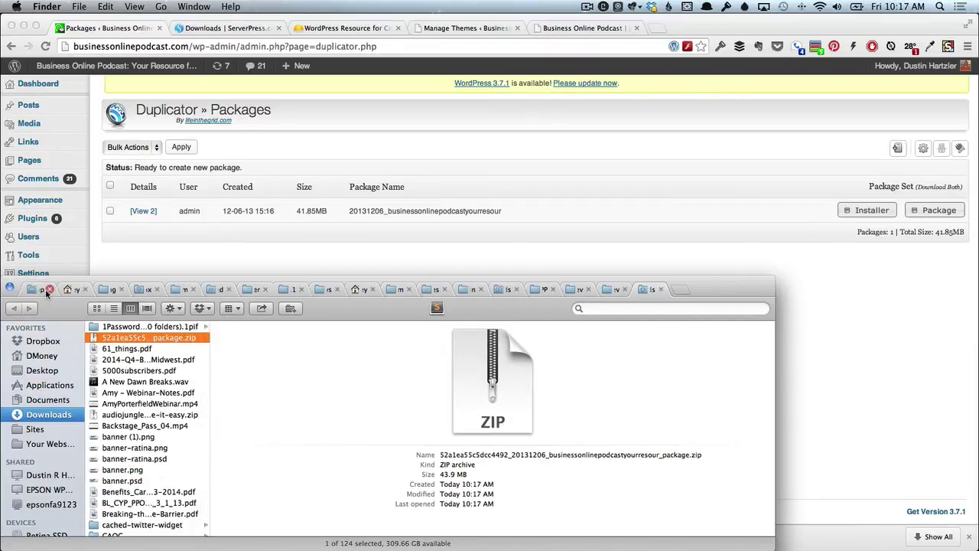
click(48, 289)
click(47, 290)
click(48, 290)
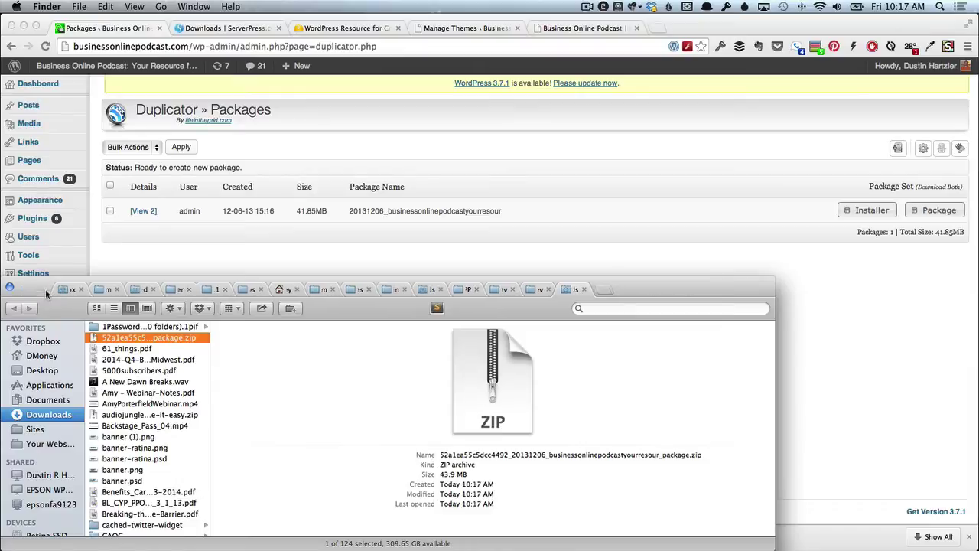
click(47, 290)
click(47, 290)
click(47, 290)
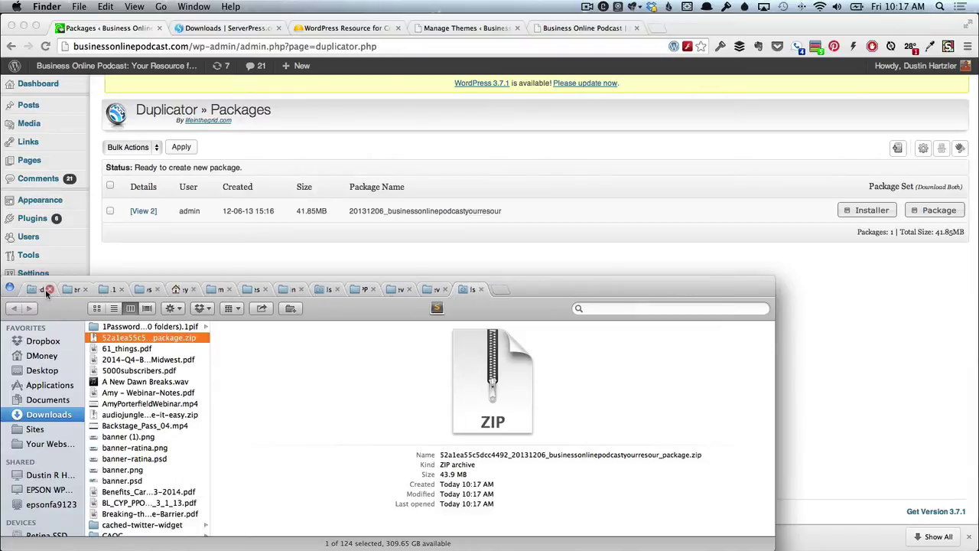
click(48, 290)
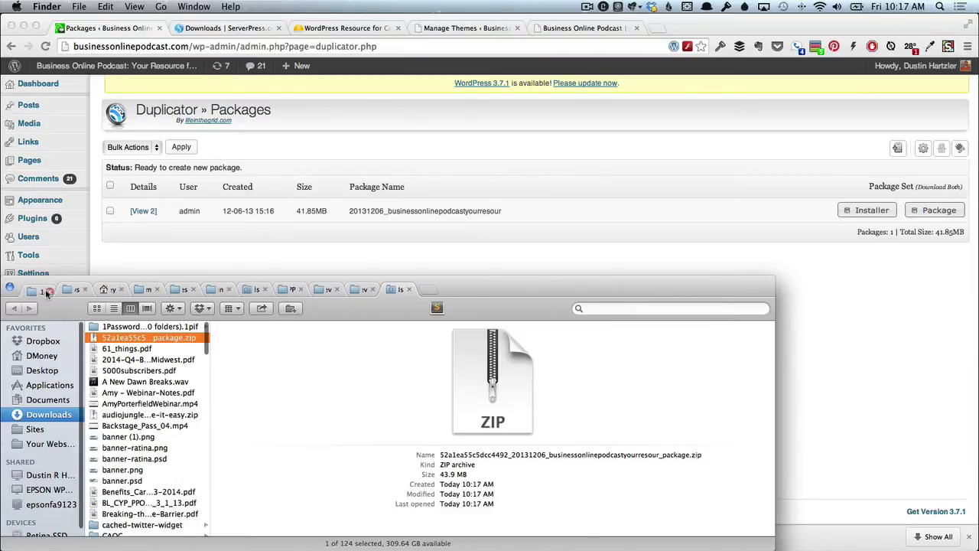
click(48, 290)
click(47, 290)
click(48, 290)
click(47, 290)
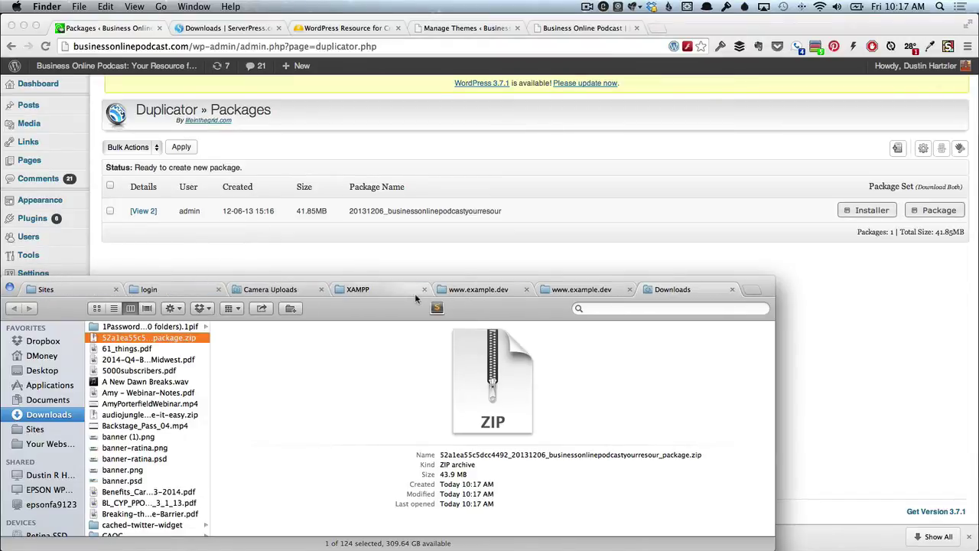
Move the downloaded package zip and installer.php from Downloads into the bop.dev folder.
click(604, 290)
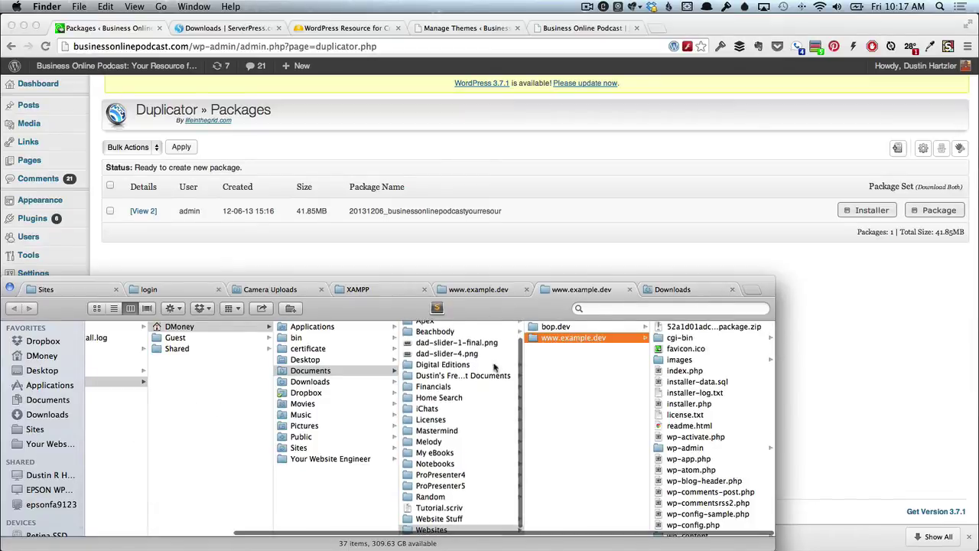
click(579, 329)
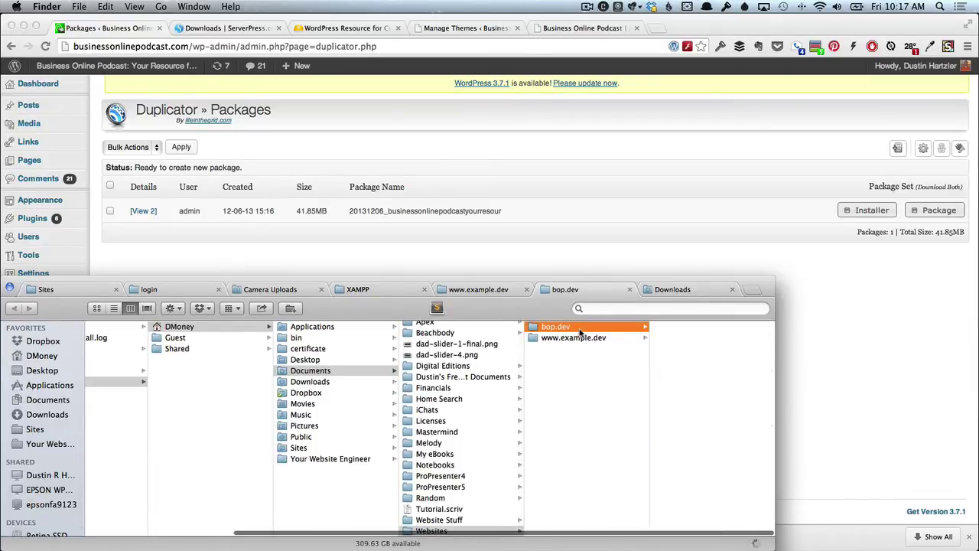
click(652, 292)
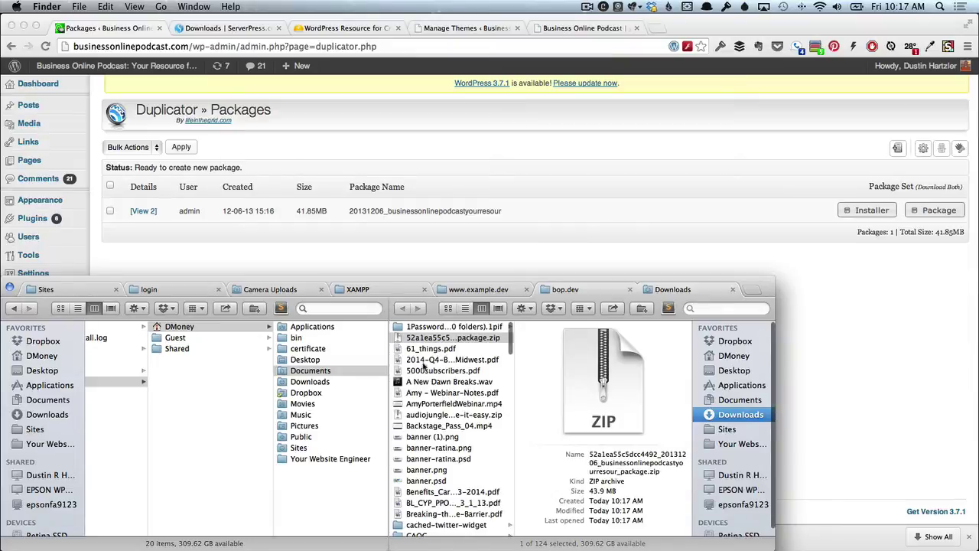
scroll(331, 383, right, 10)
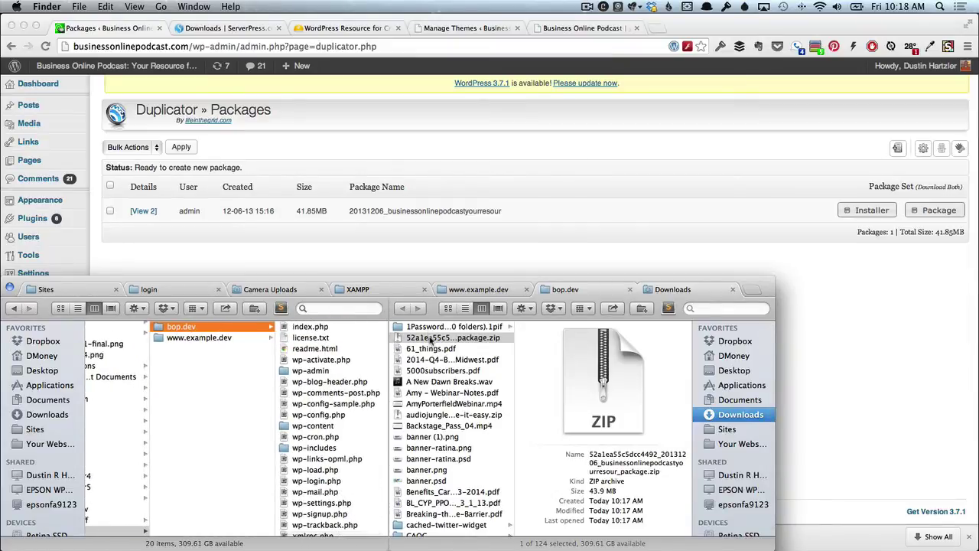
drag(429, 338, 316, 329)
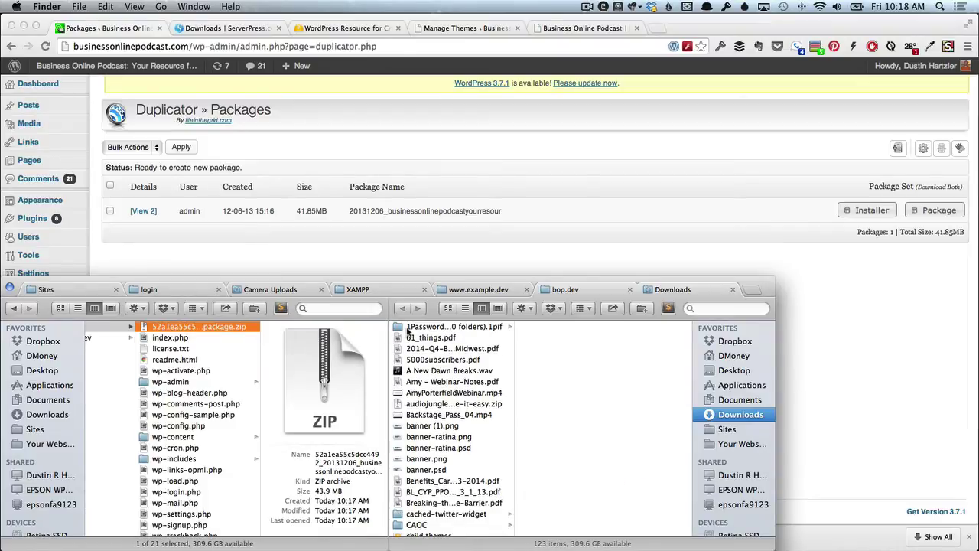
scroll(486, 460, down, 10)
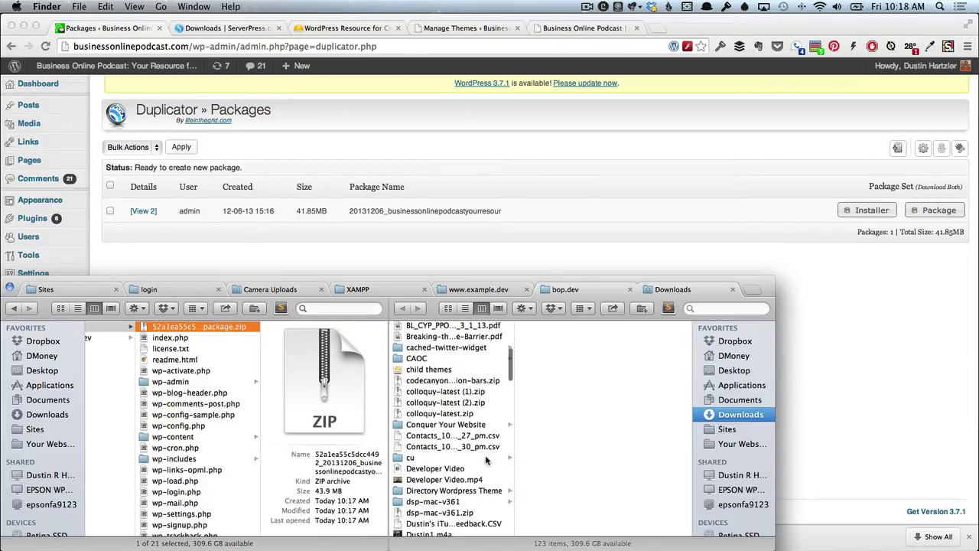
scroll(487, 459, down, 6)
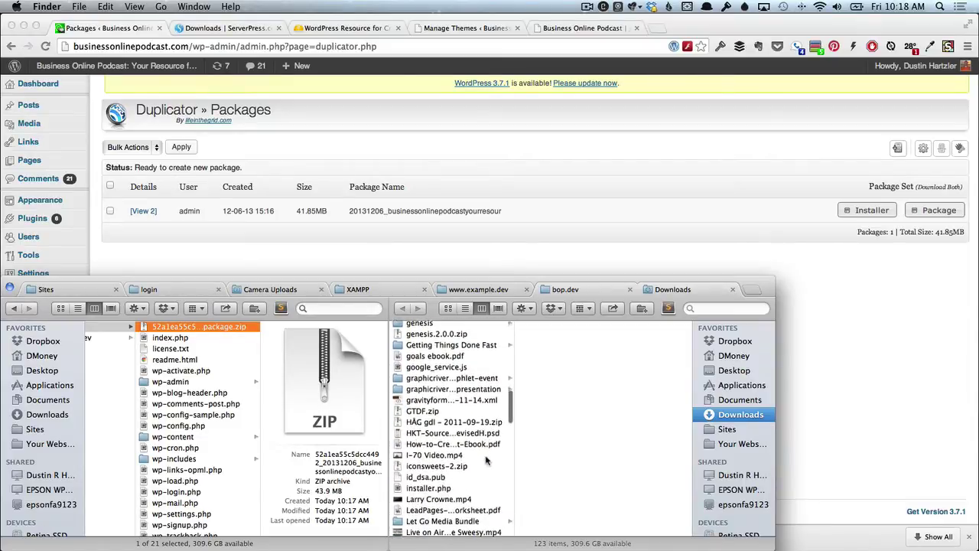
scroll(487, 460, down, 3)
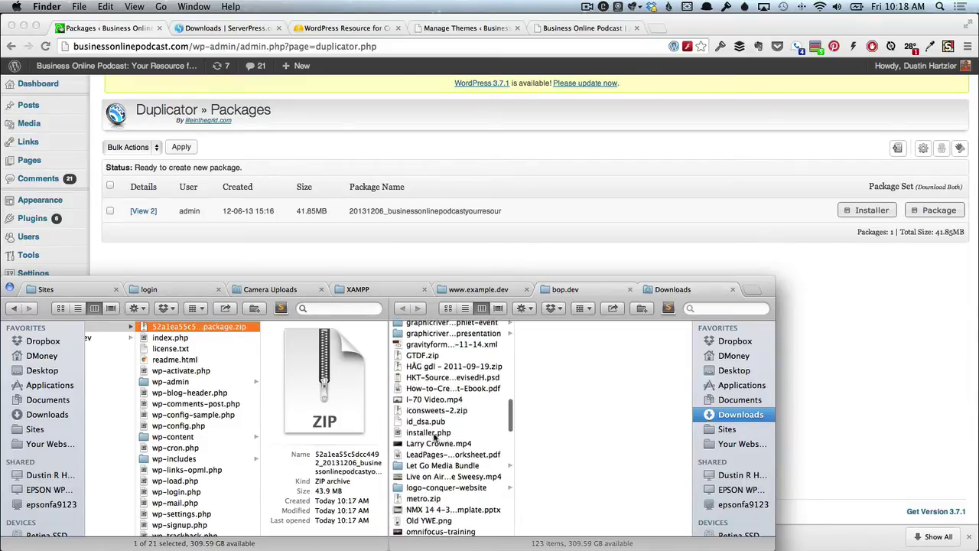
drag(432, 434, 205, 350)
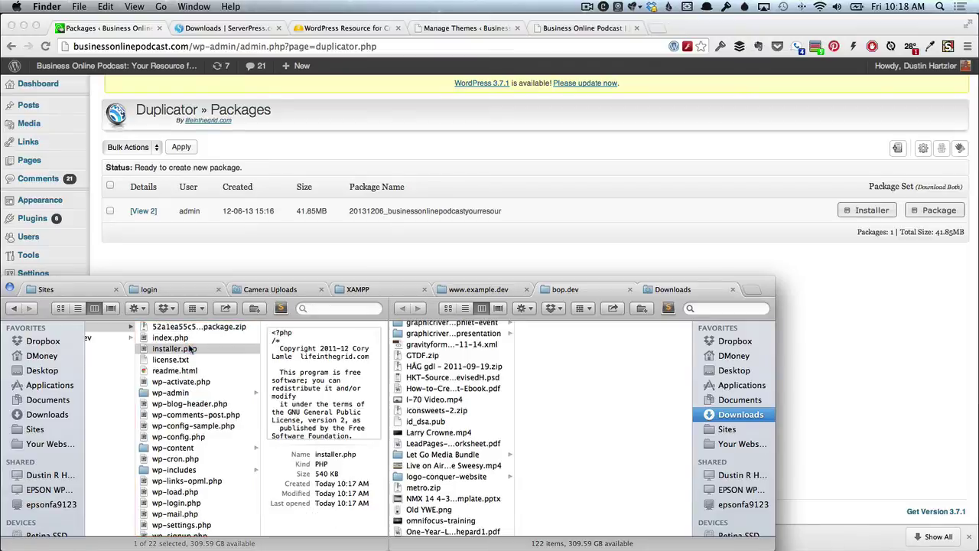
scroll(206, 350, left, 3)
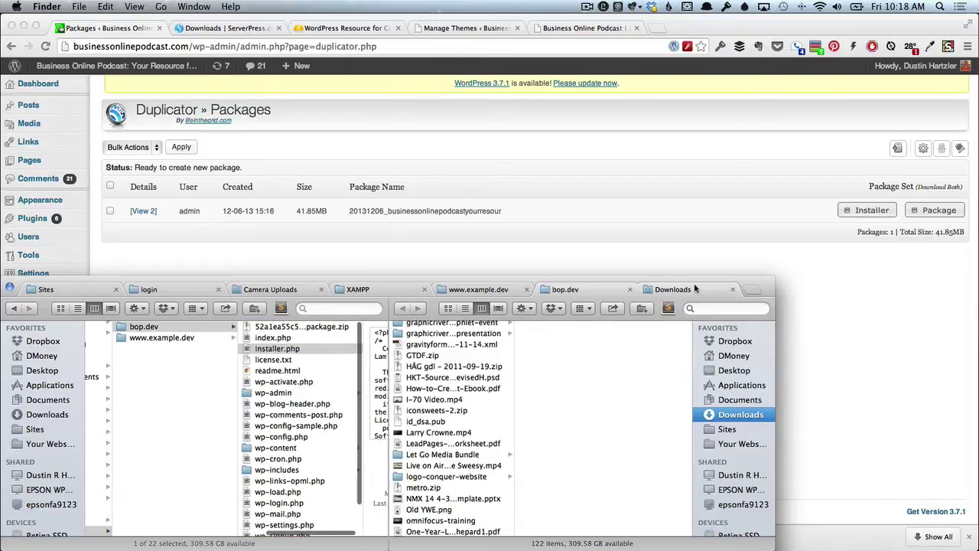
click(732, 290)
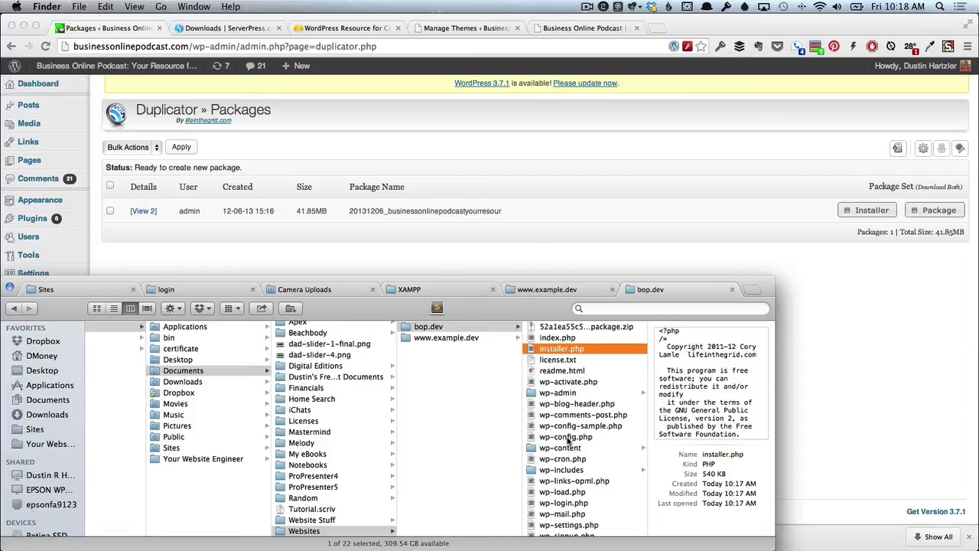
Move wp-config.php up out of bop.dev and delete license.txt through xmlrpc.php plus index.php.
drag(567, 439, 446, 362)
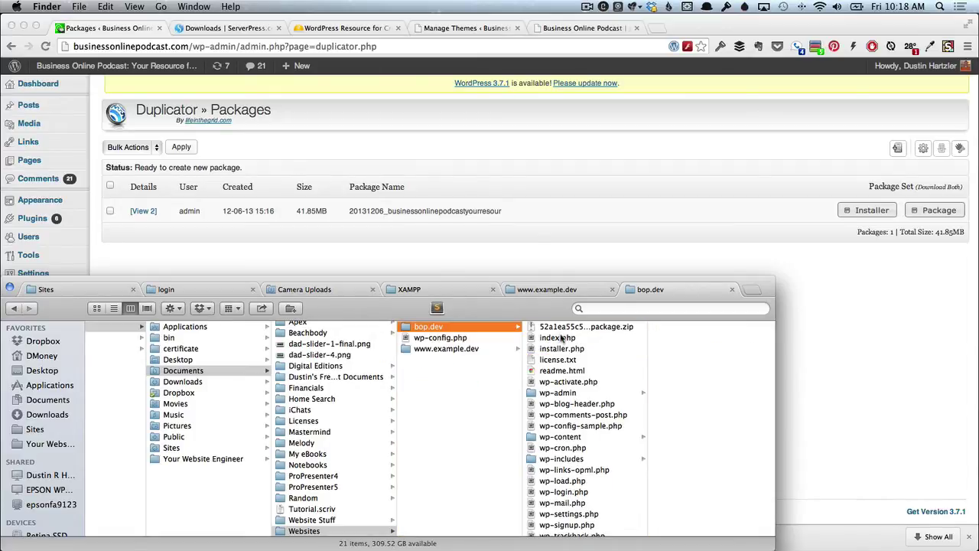
click(550, 359)
scroll(559, 505, down, 1)
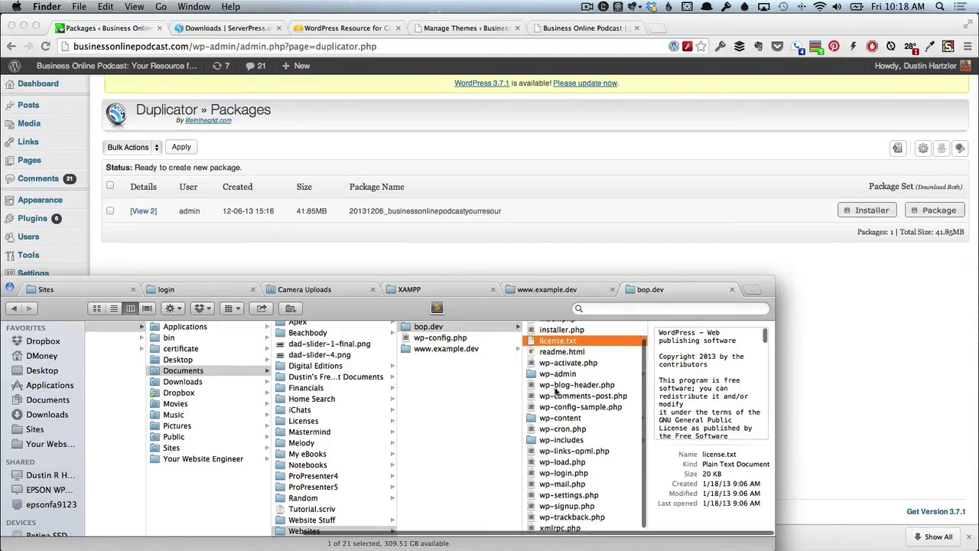
shift+click(559, 528)
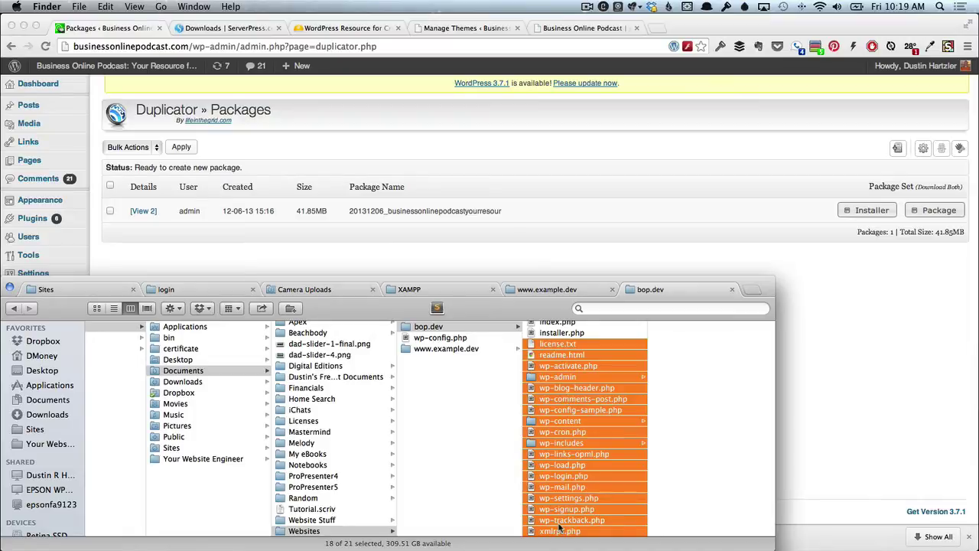
key(super+BackSpace)
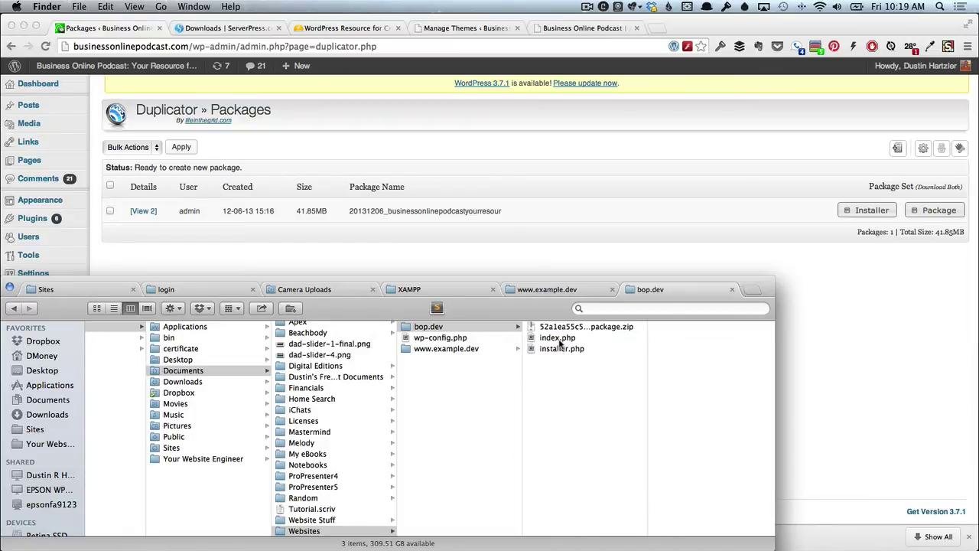
click(559, 339)
key(super+BackSpace)
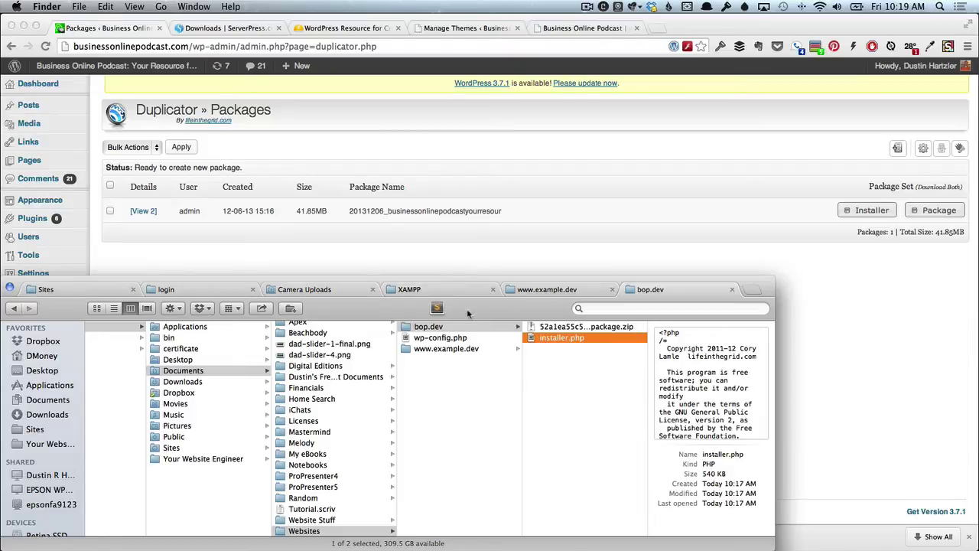
Load bop.dev/installer.php in Chrome's bop.dev tab, then switch back to Finder.
click(563, 29)
click(563, 29)
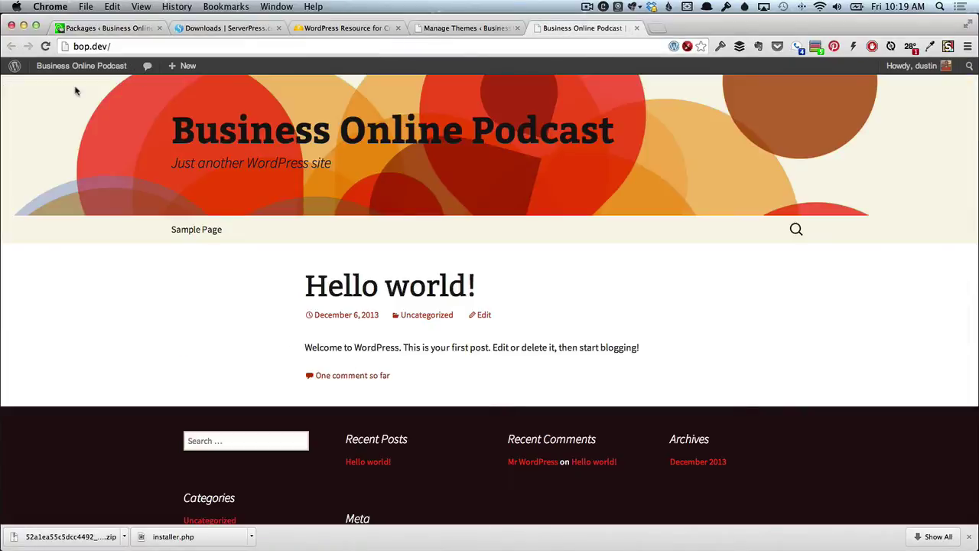
click(112, 46)
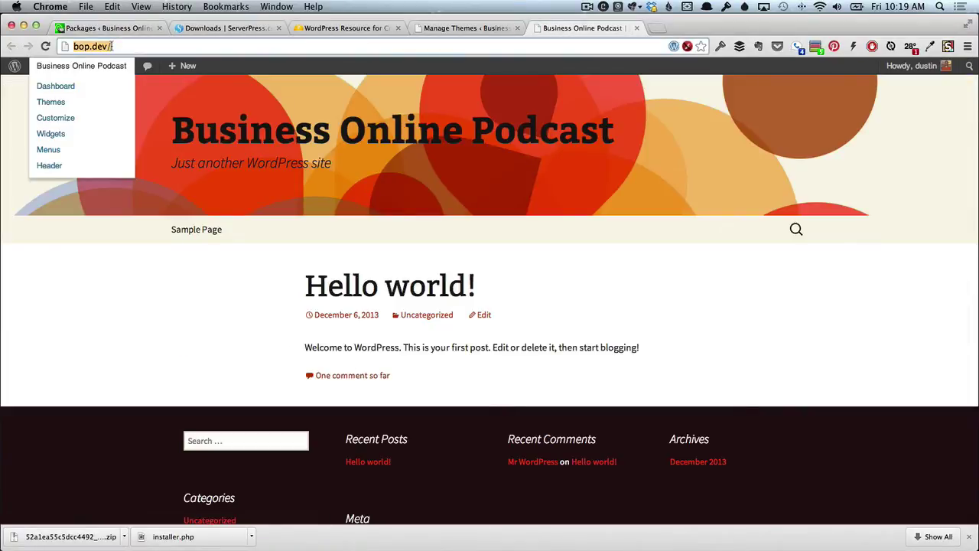
click(111, 46)
text(install.)
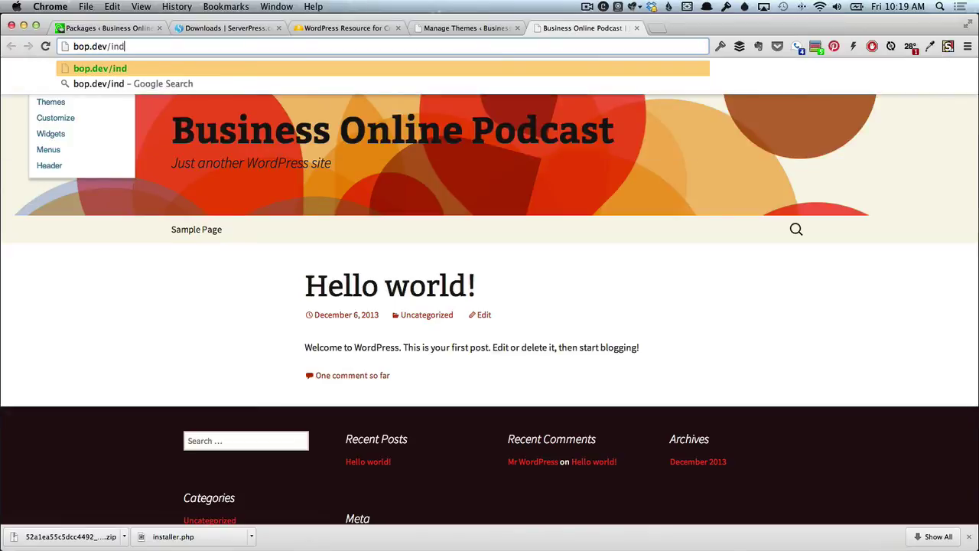
key(BackSpace)
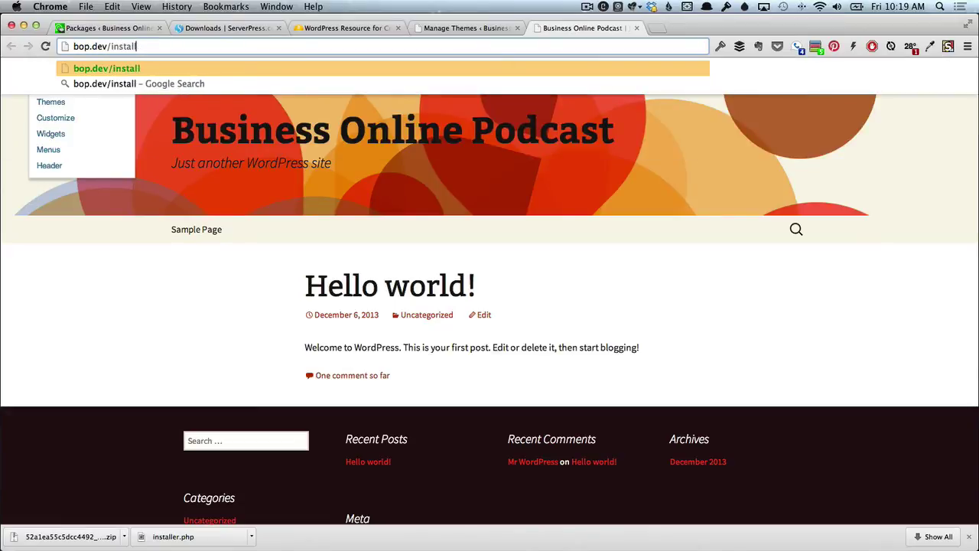
text(er.php)
key(Return)
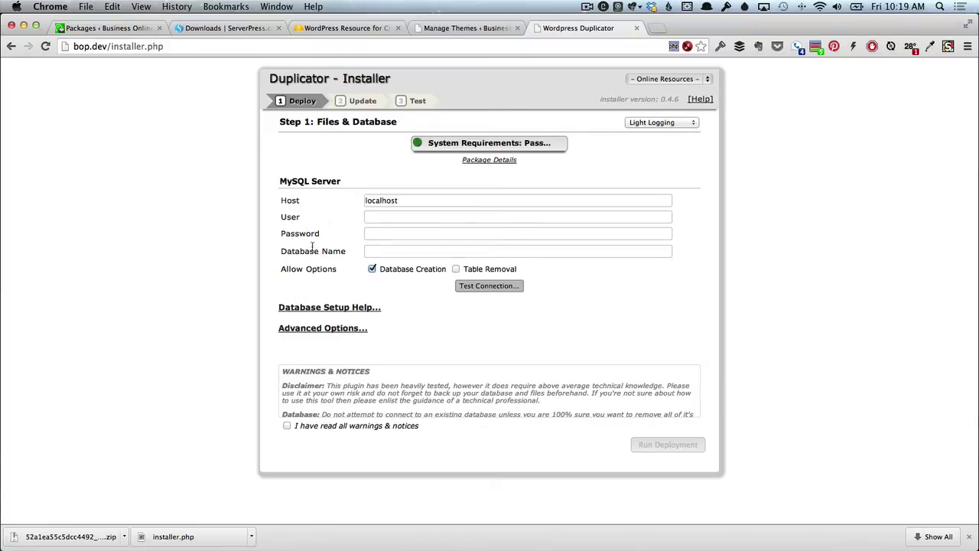
key(super+Tab)
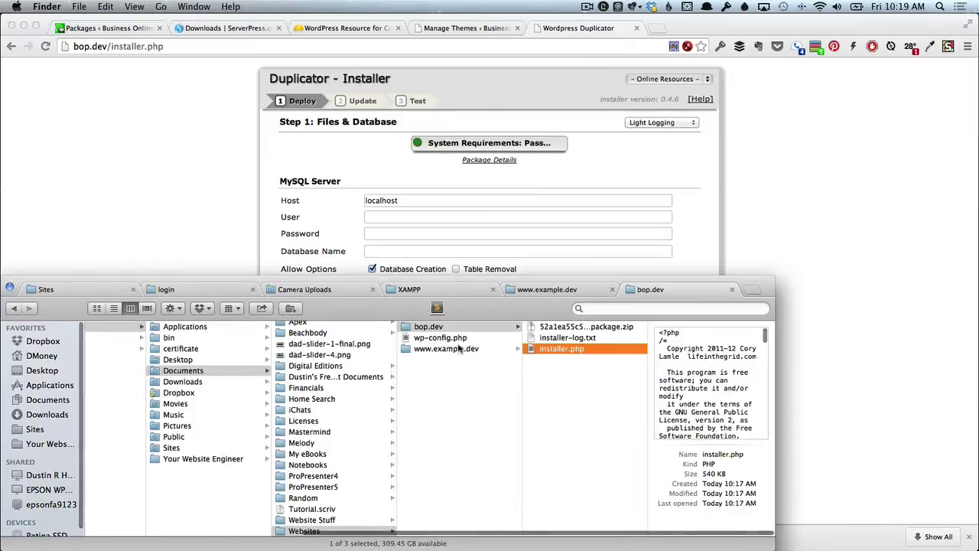
Copy the DB_NAME value from wp-config.php into the installer's User and Database Name fields.
double_click(442, 342)
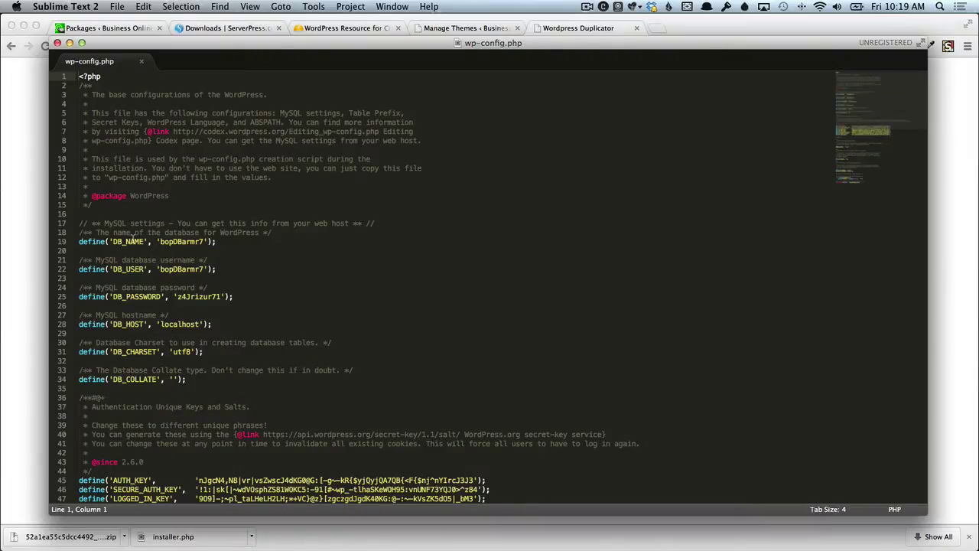
click(134, 241)
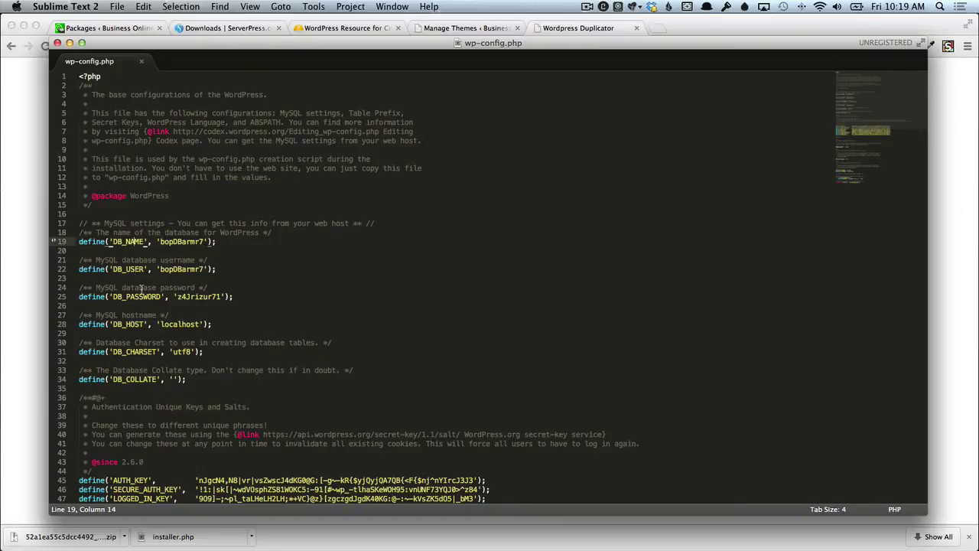
double_click(181, 241)
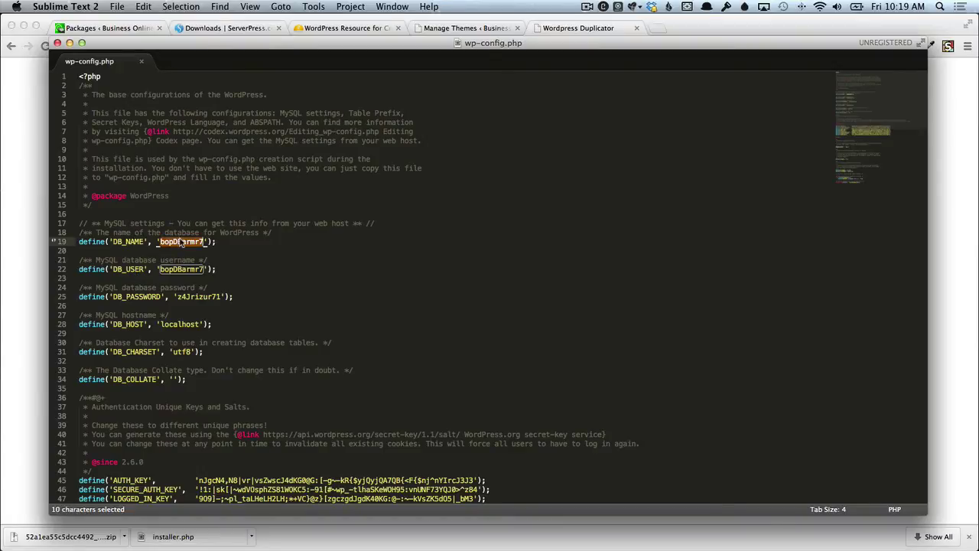
key(super+c)
key(super+Tab)
key(super+Tab)
key(Tab)
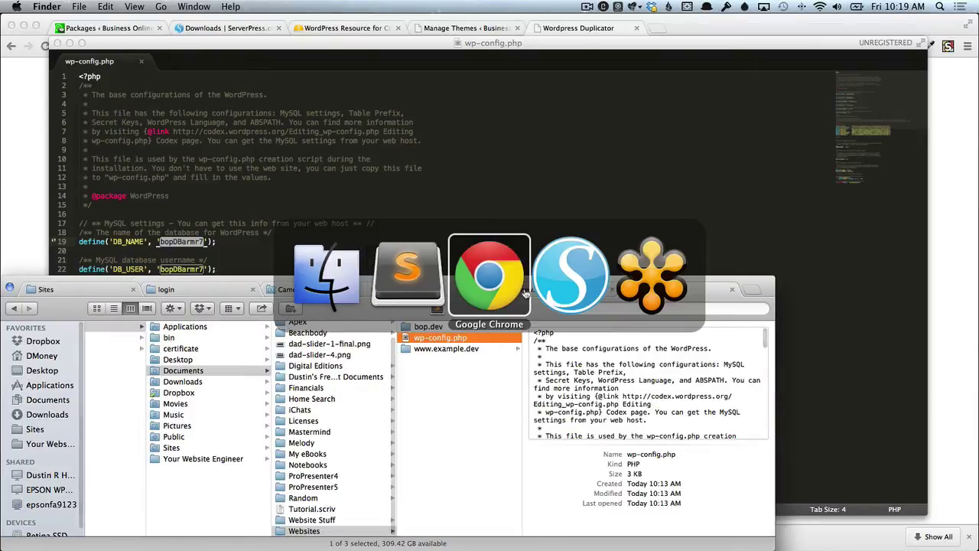
click(389, 218)
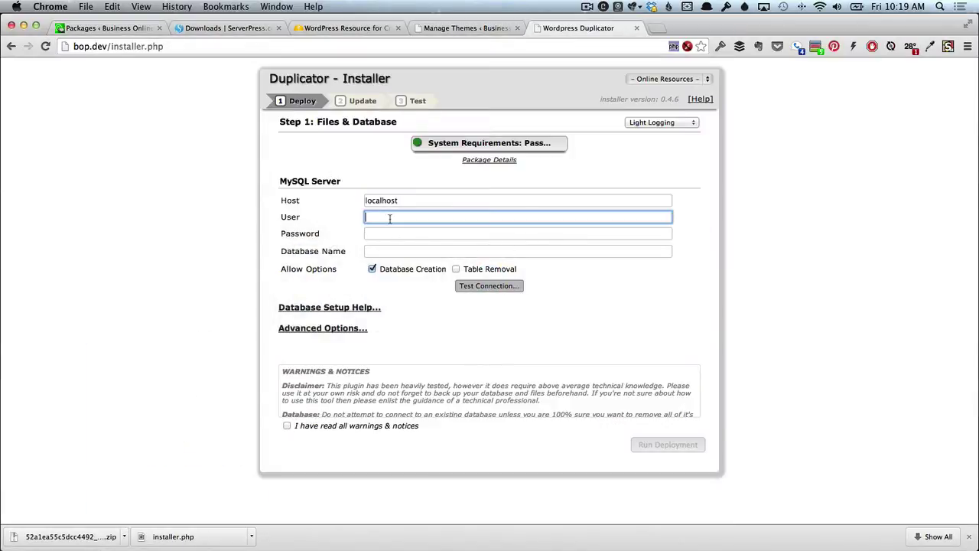
key(super+v)
click(390, 253)
key(super+v)
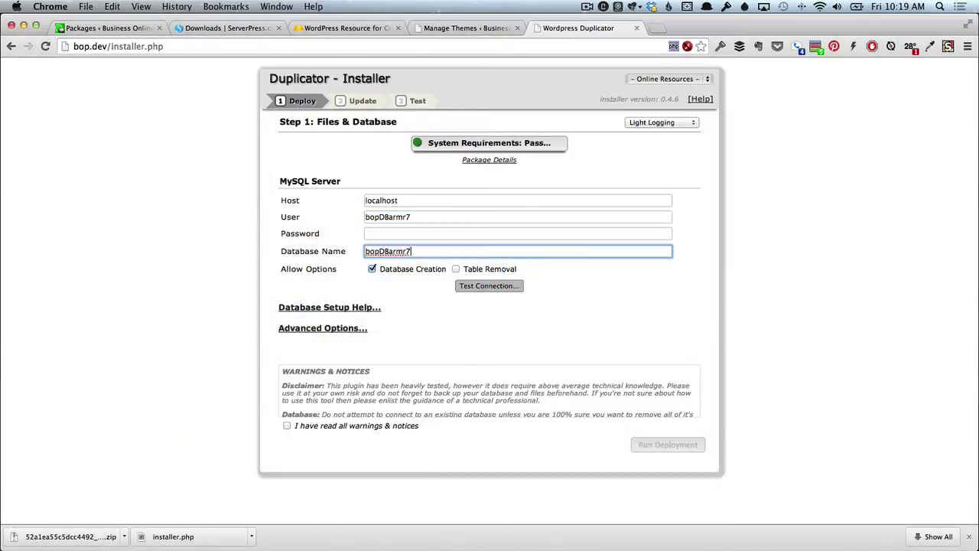
Select the DB_PASSWORD value on line 25 of wp-config.php for the installer.
key(super+Tab)
key(super+Tab)
key(Tab)
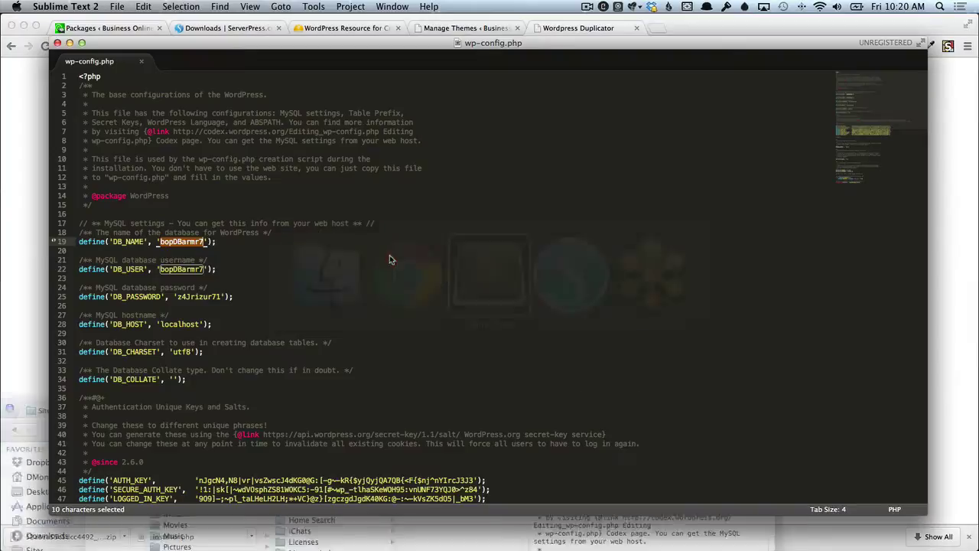
double_click(192, 297)
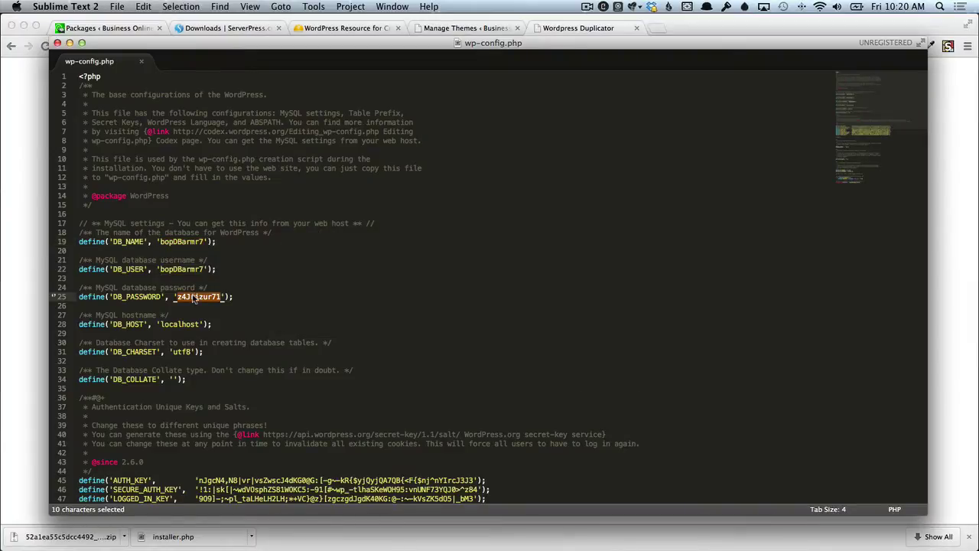
key(super+Tab)
key(Tab)
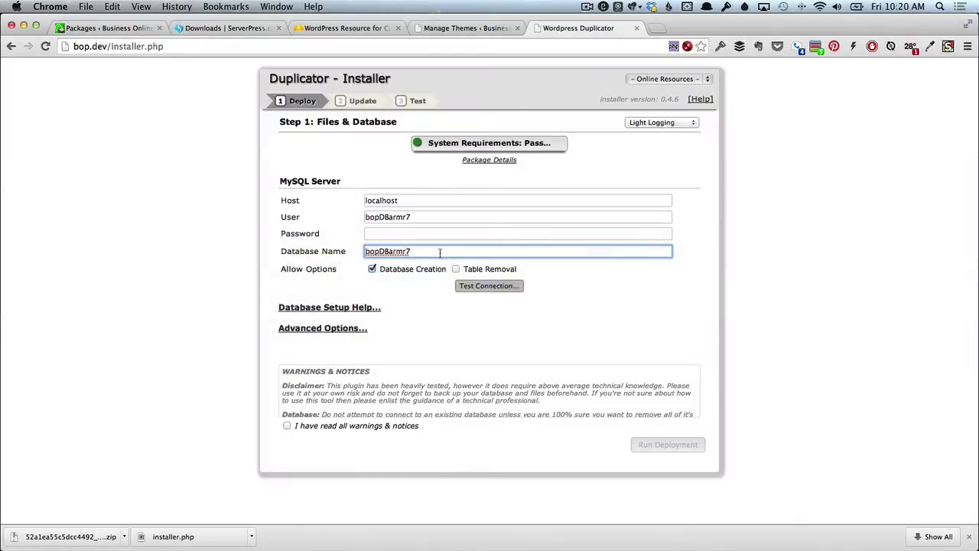
Paste the password, enable Table Removal, pass Test Connection, acknowledge warnings and run the deployment.
click(408, 238)
key(super+v)
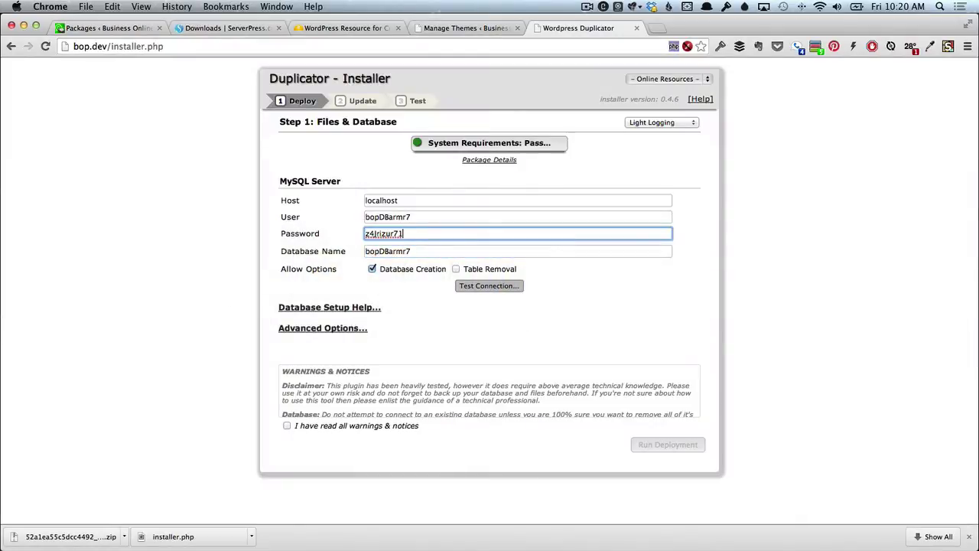
click(455, 269)
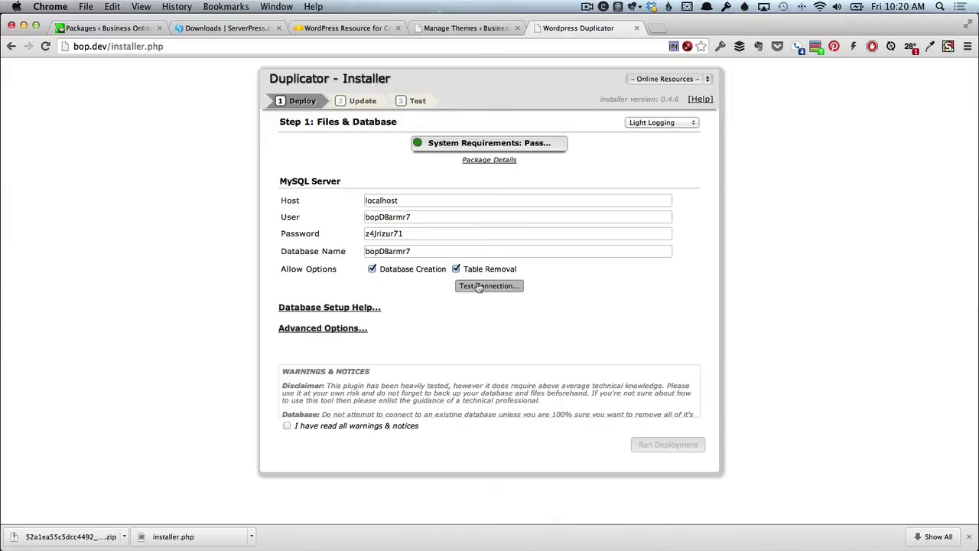
click(478, 286)
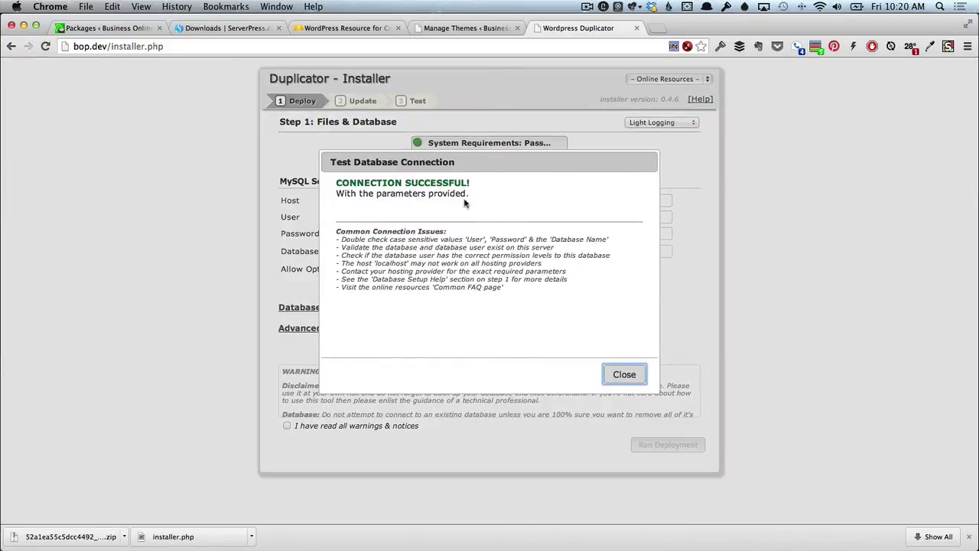
click(621, 375)
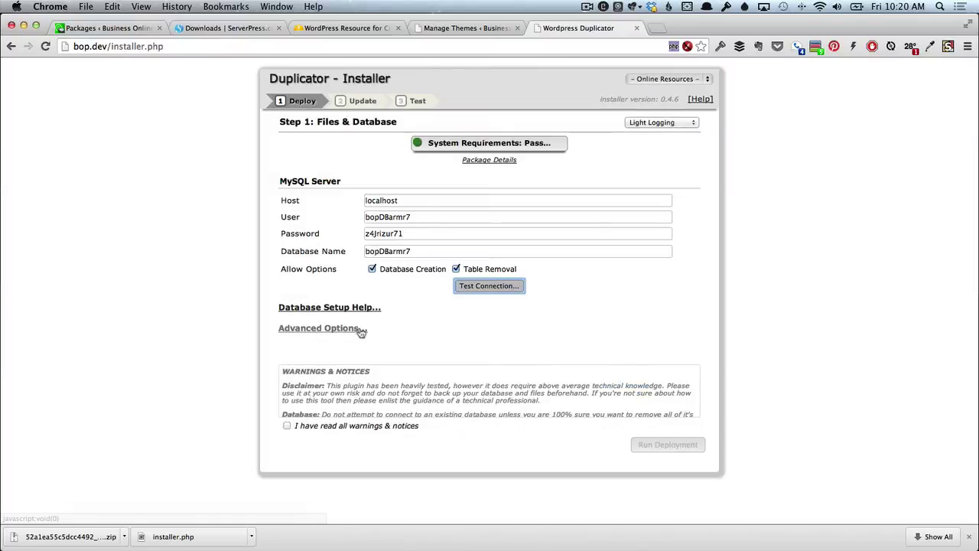
click(287, 427)
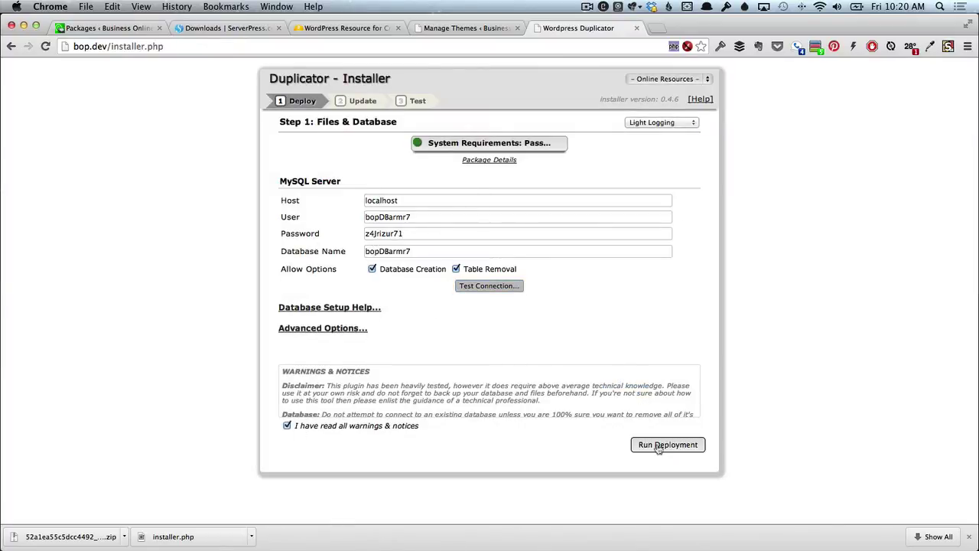
click(658, 447)
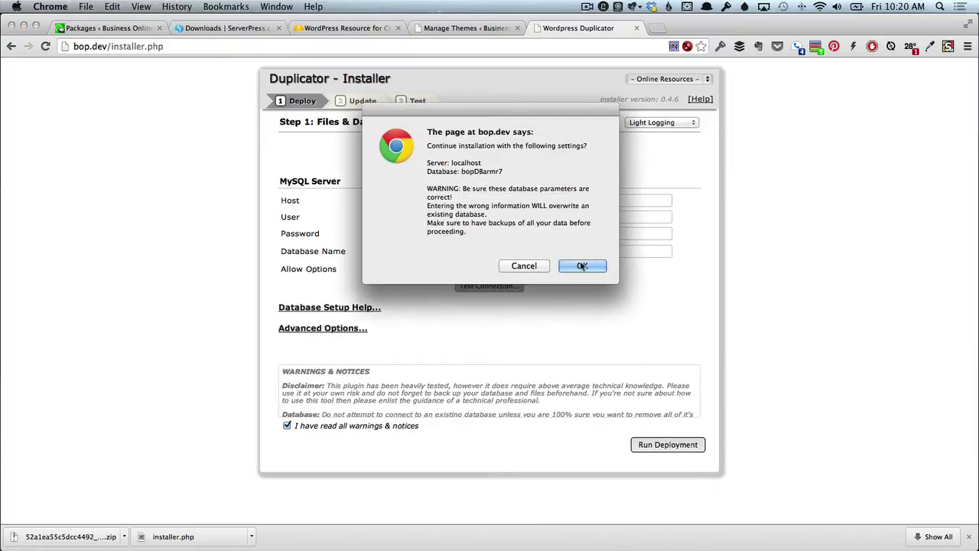
Confirm the database settings and run the installer's update step to finish the deployment.
click(581, 266)
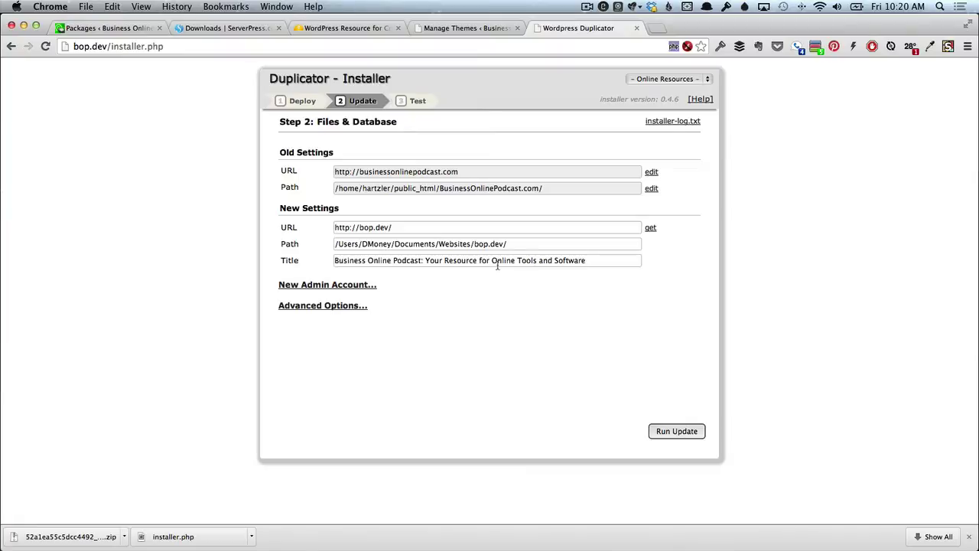
click(682, 431)
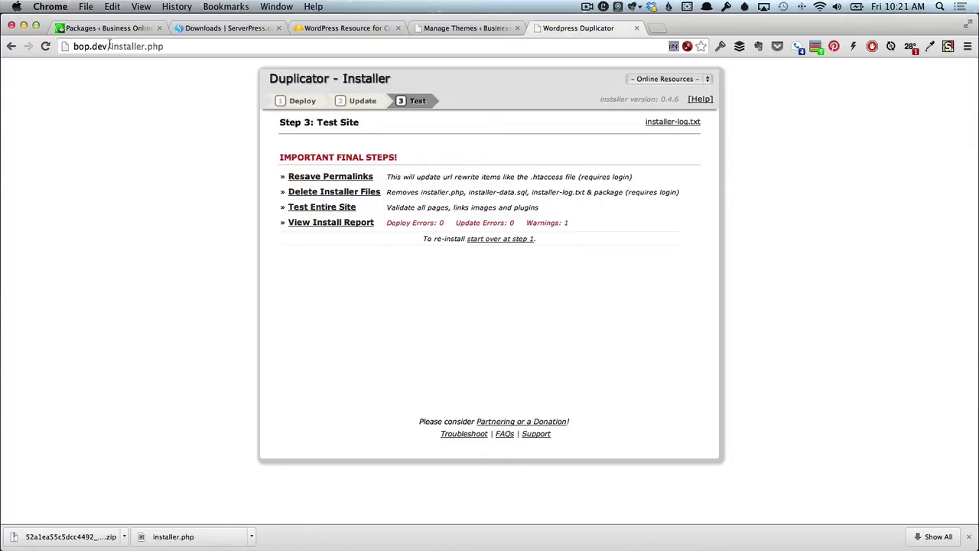
On the Manage Themes tab, sign in through the session-expired prompt and dismiss the password-save prompt.
click(458, 28)
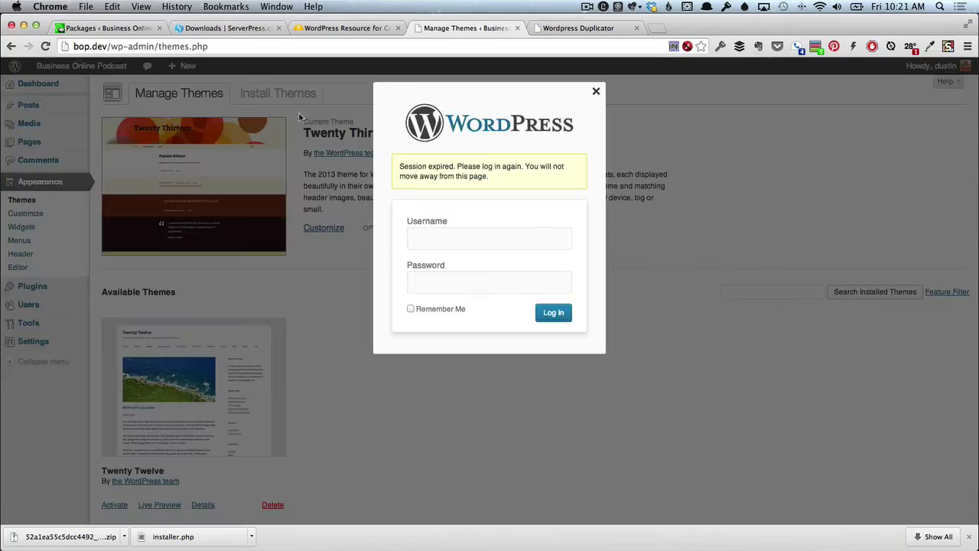
click(457, 245)
text(admin)
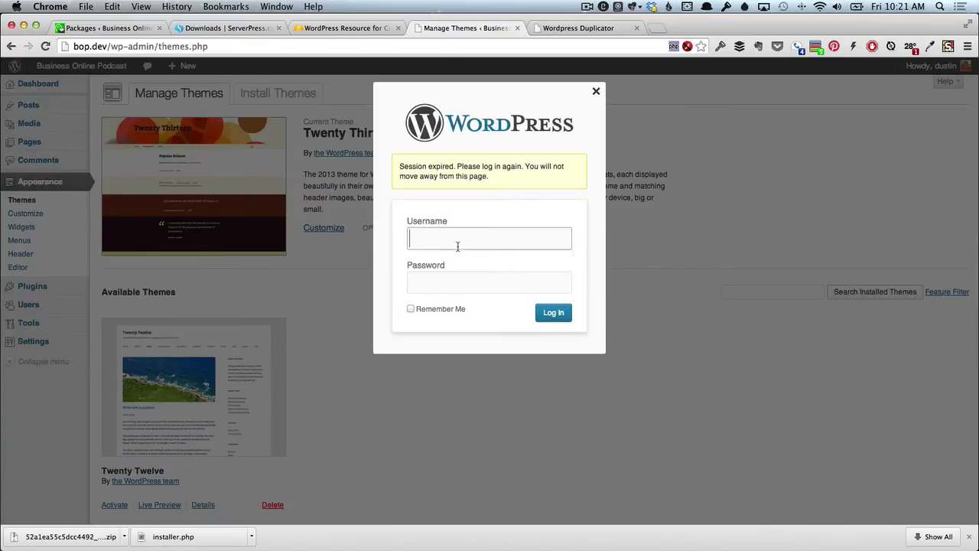
key(Tab)
text(admi)
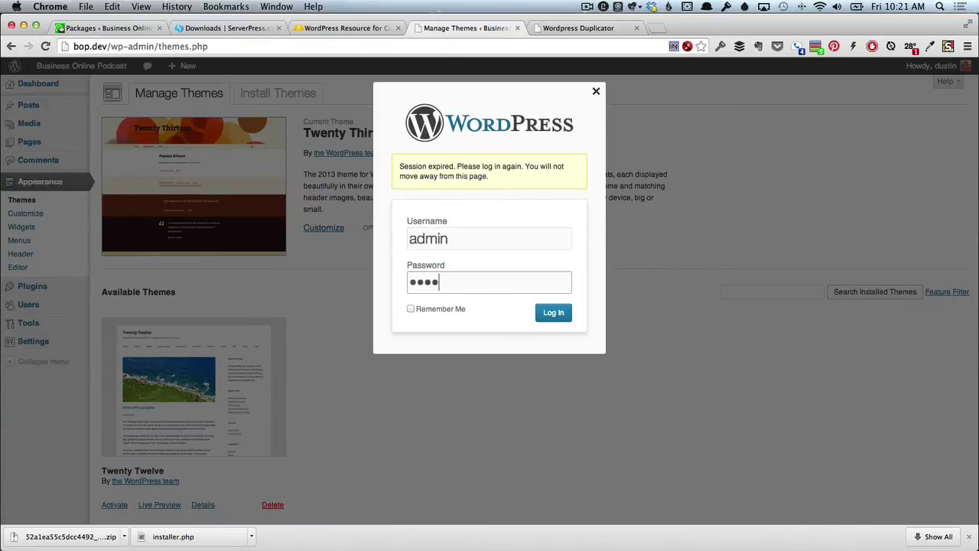
key(Return)
click(525, 208)
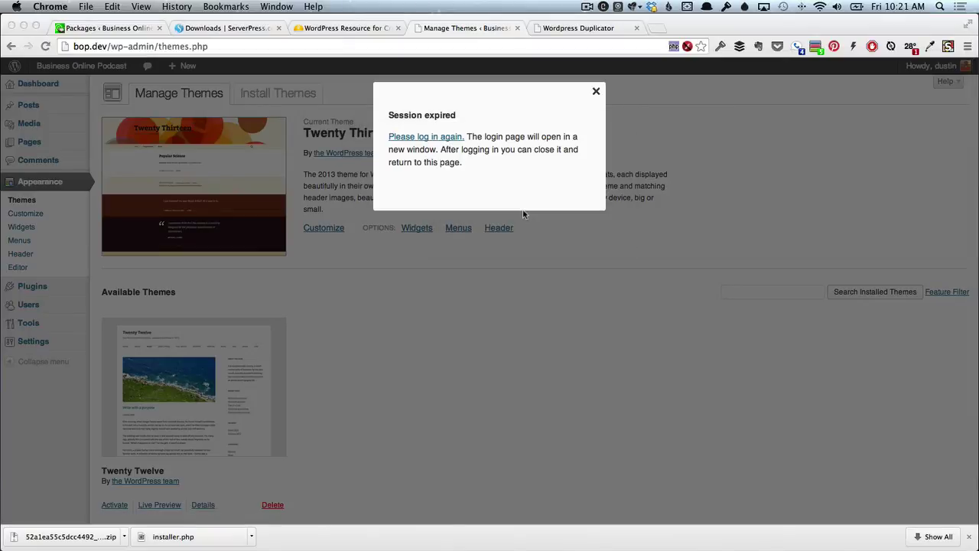
Log in again on the full wp-login page in a new tab and decline saving the password.
click(433, 138)
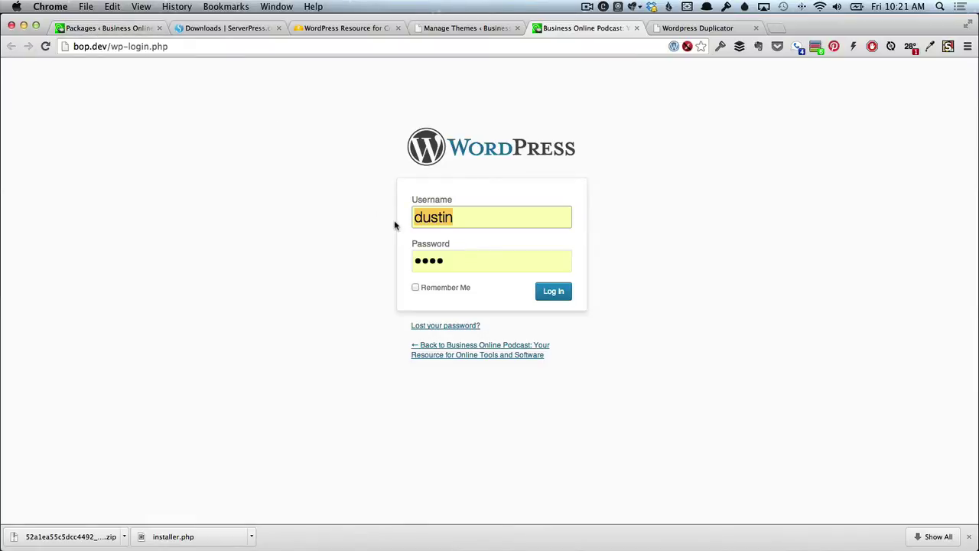
text(admin)
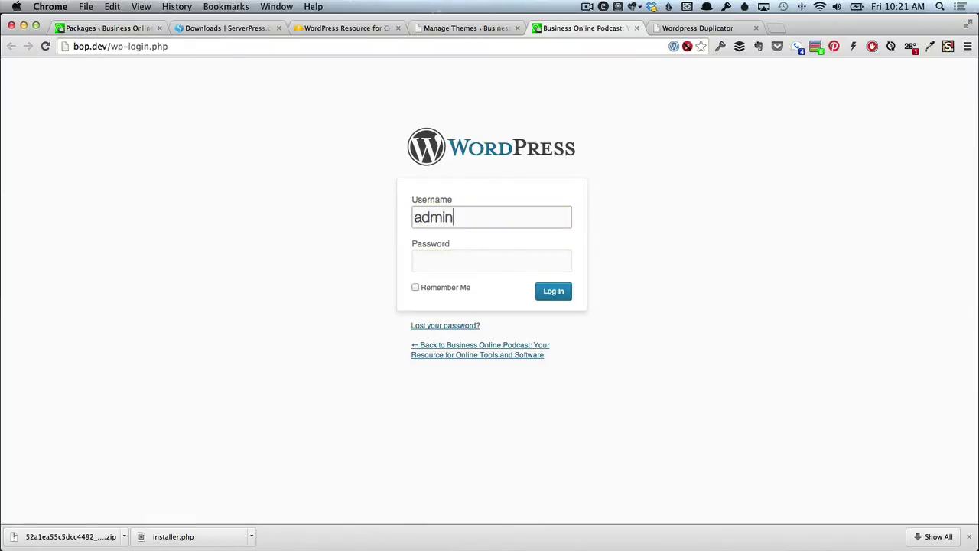
key(Tab)
text(pass)
key(Return)
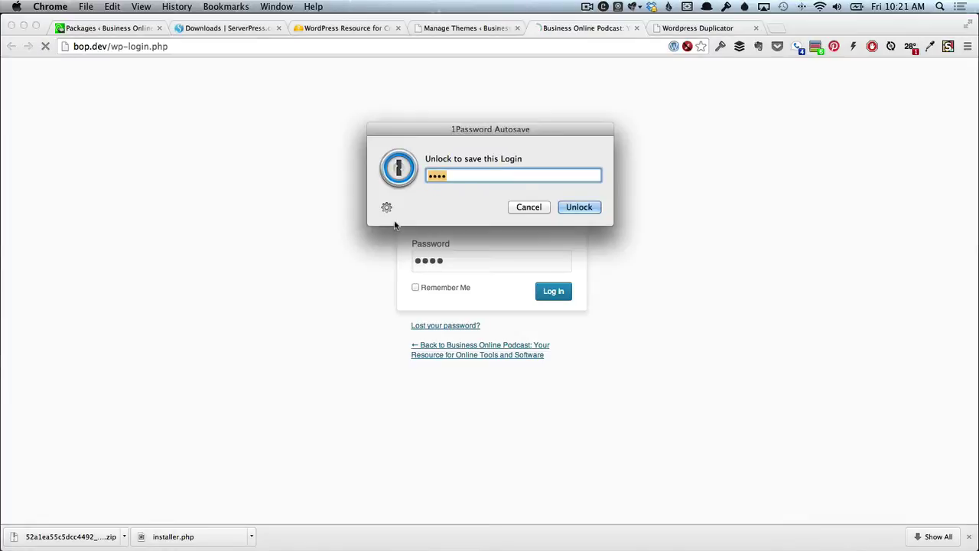
click(538, 208)
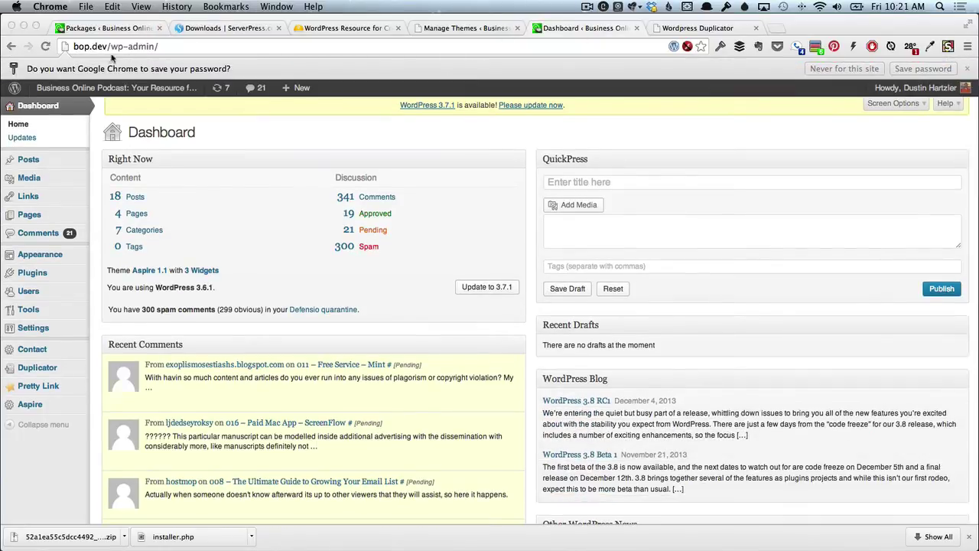
Open the local bop.dev front end in a new tab and load the live businessonlinepodcast.com home page.
mouse_move(86, 92)
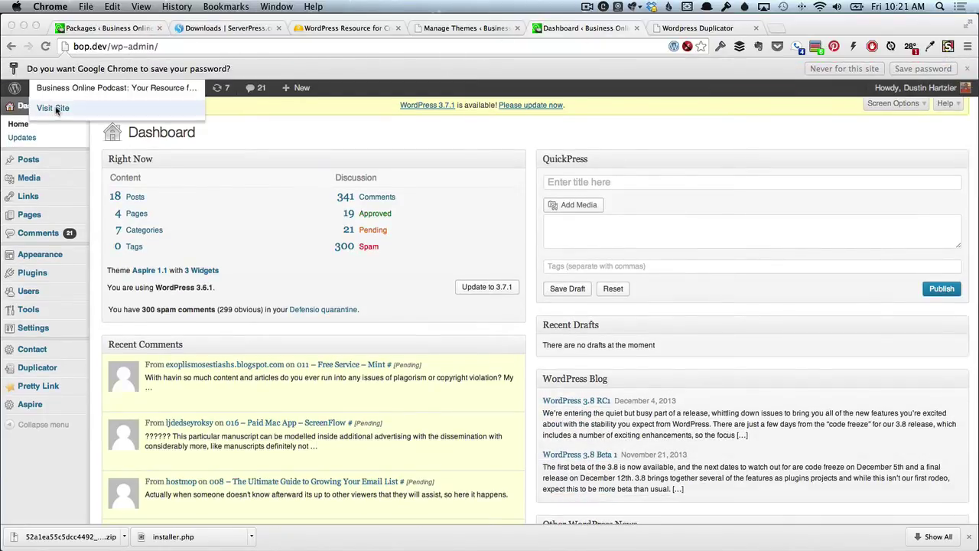
super+click(78, 108)
click(684, 27)
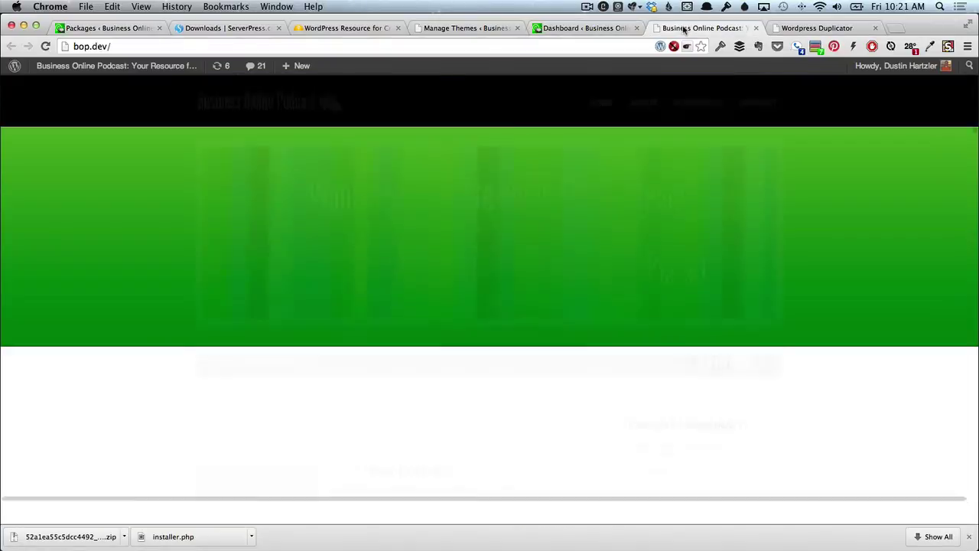
click(138, 29)
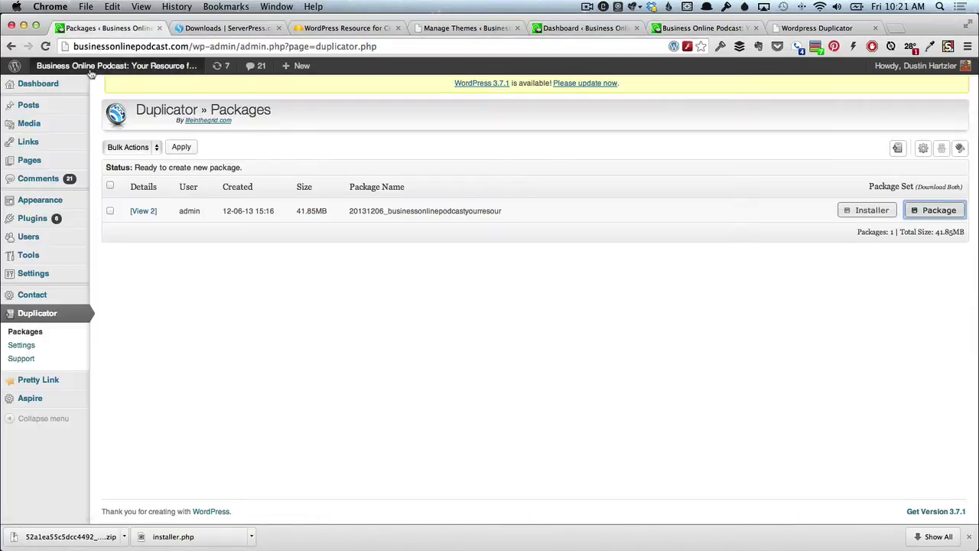
click(88, 69)
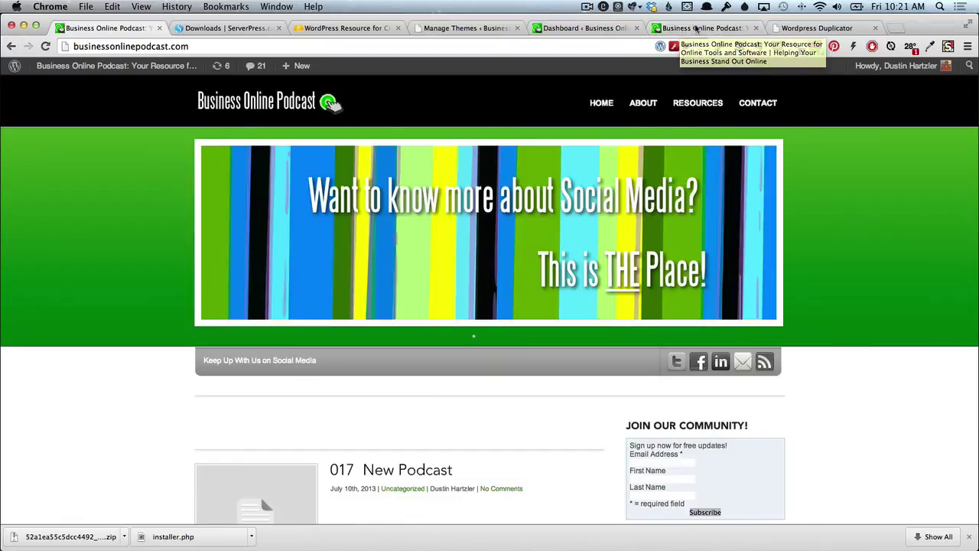
Compare the live and local sites, allow the blocked Flash player, and return to the local Dashboard.
click(697, 28)
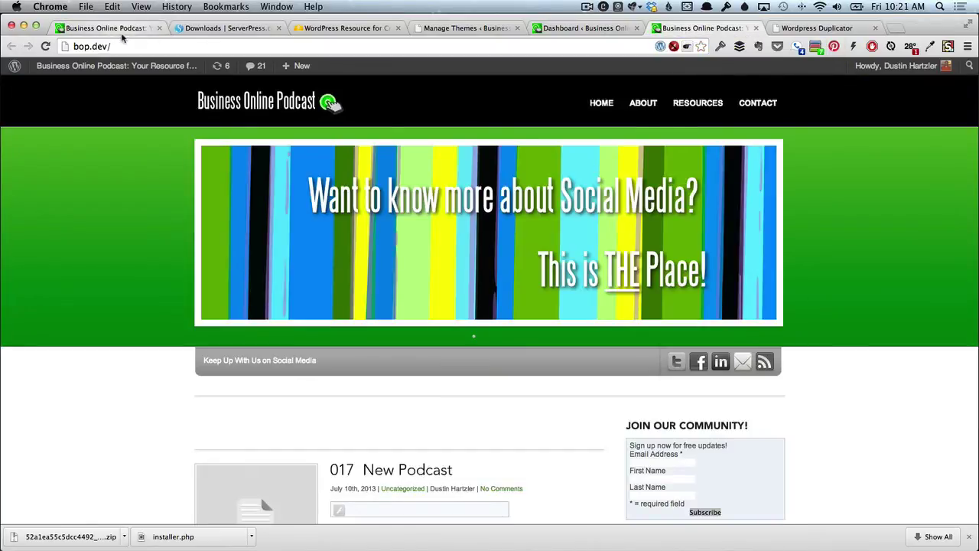
click(124, 33)
click(696, 28)
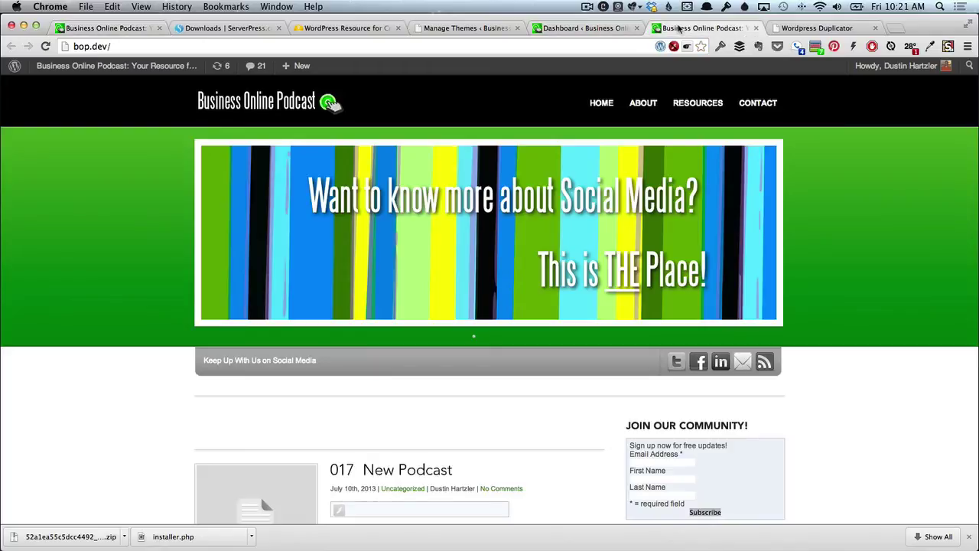
click(91, 32)
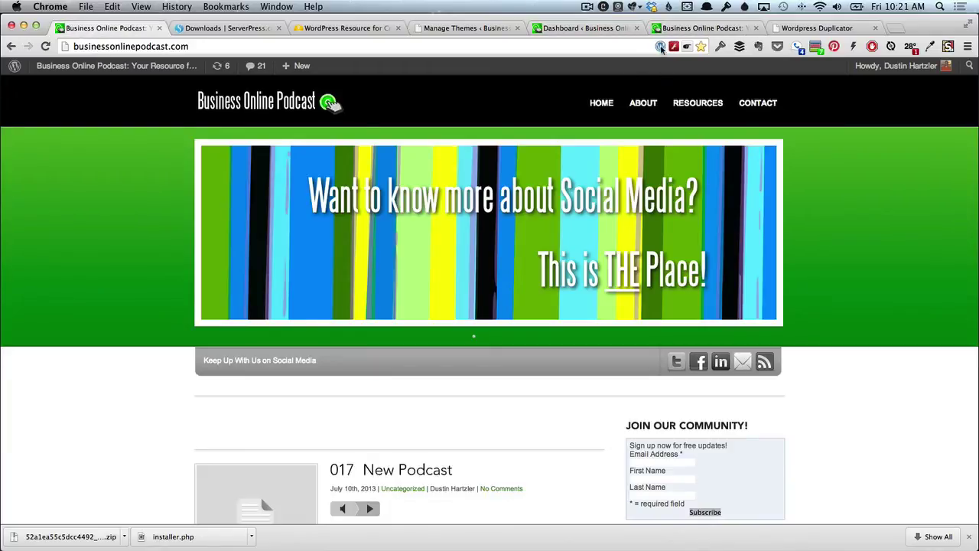
click(677, 29)
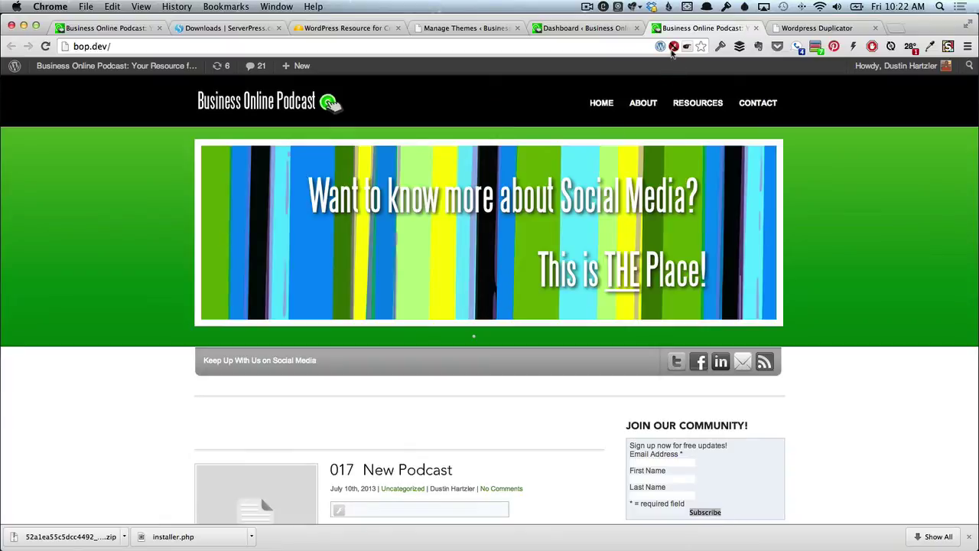
click(672, 48)
click(624, 65)
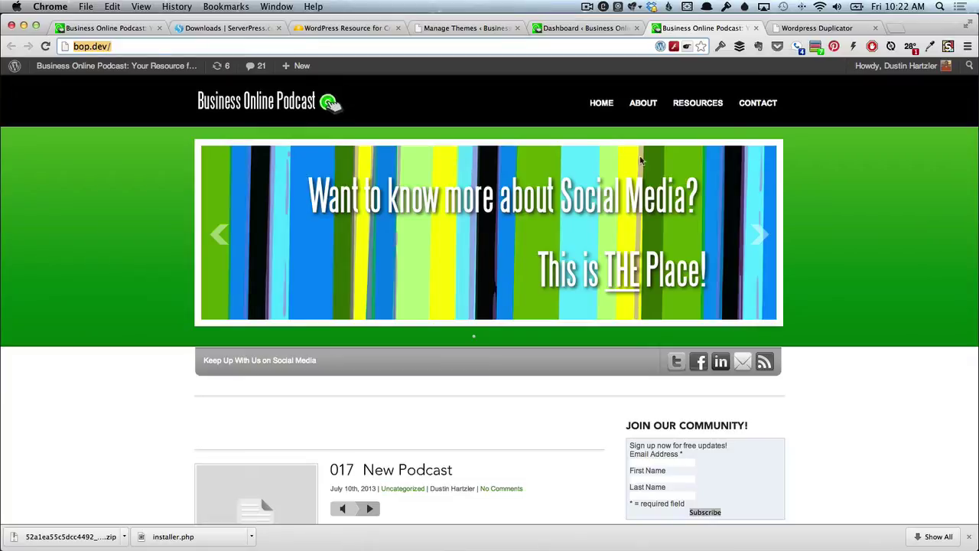
click(581, 29)
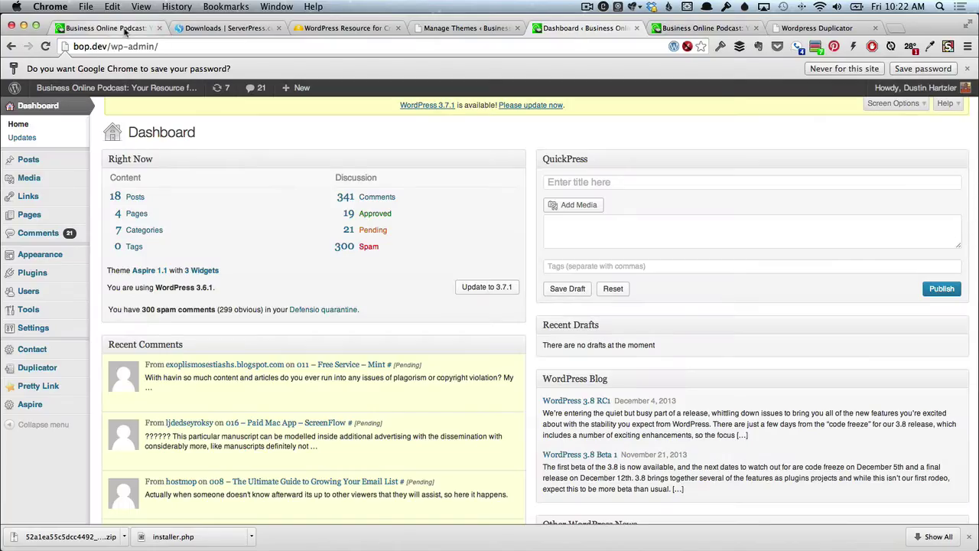
Open businessonlinepodcast.com/wp-admin from the live admin bar and compare it with the bop.dev Dashboard.
click(126, 30)
mouse_move(84, 68)
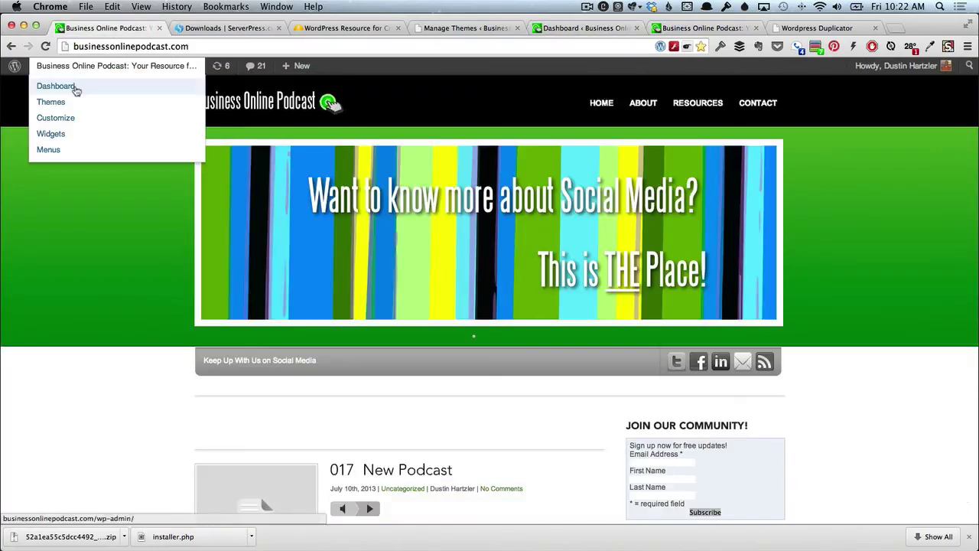
click(75, 87)
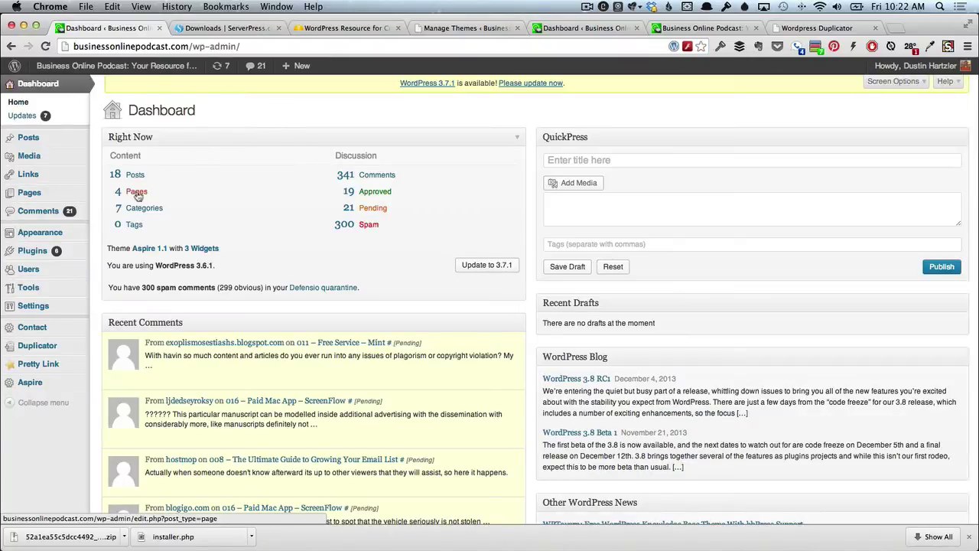
click(566, 31)
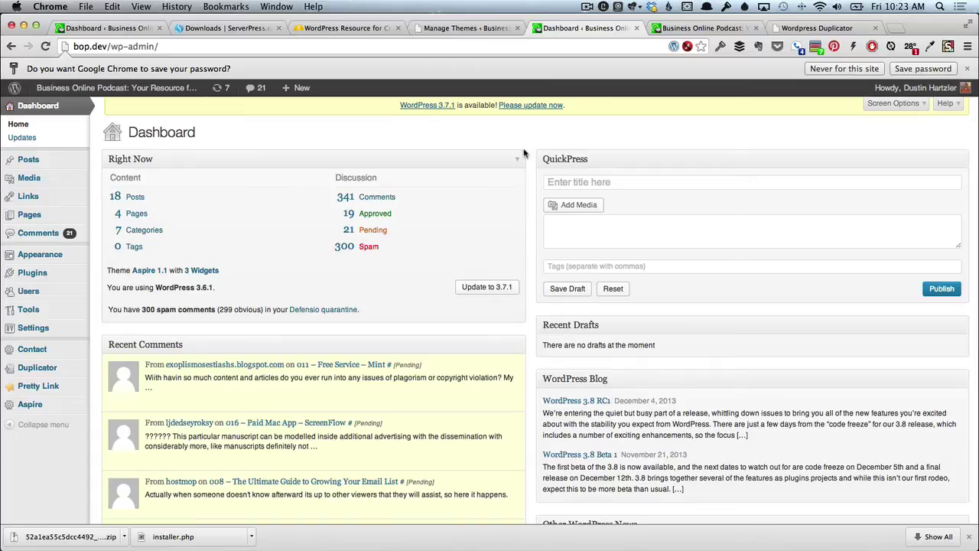
key(super+Tab)
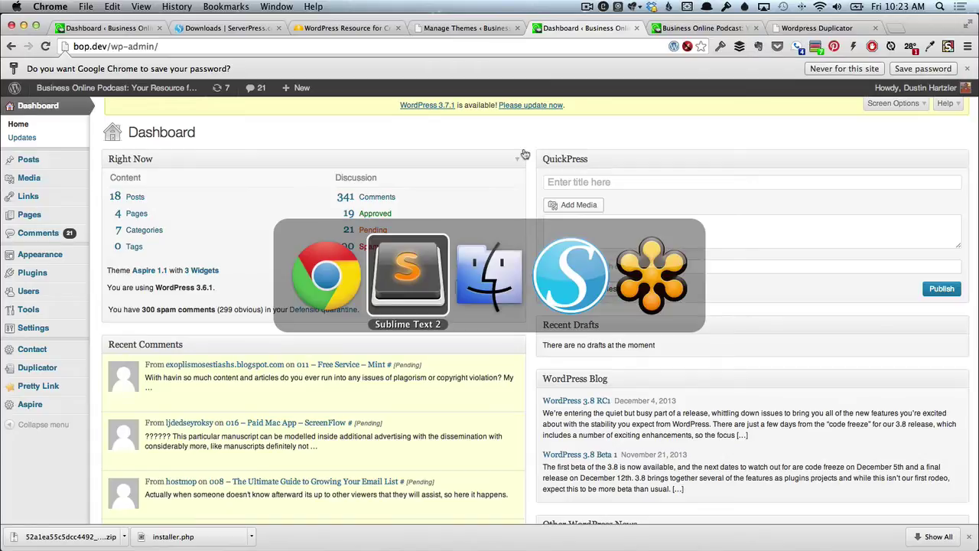
key(super+Tab)
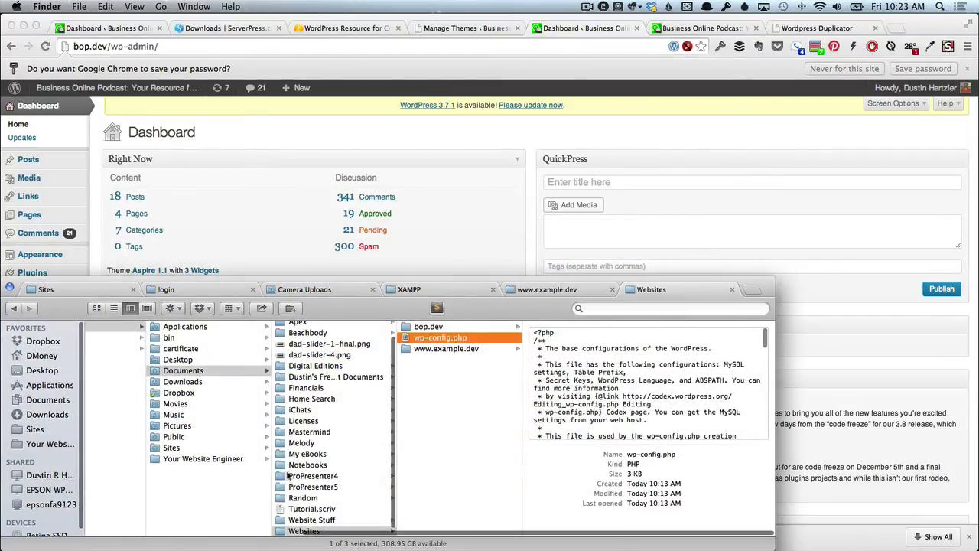
scroll(287, 475, down, 3)
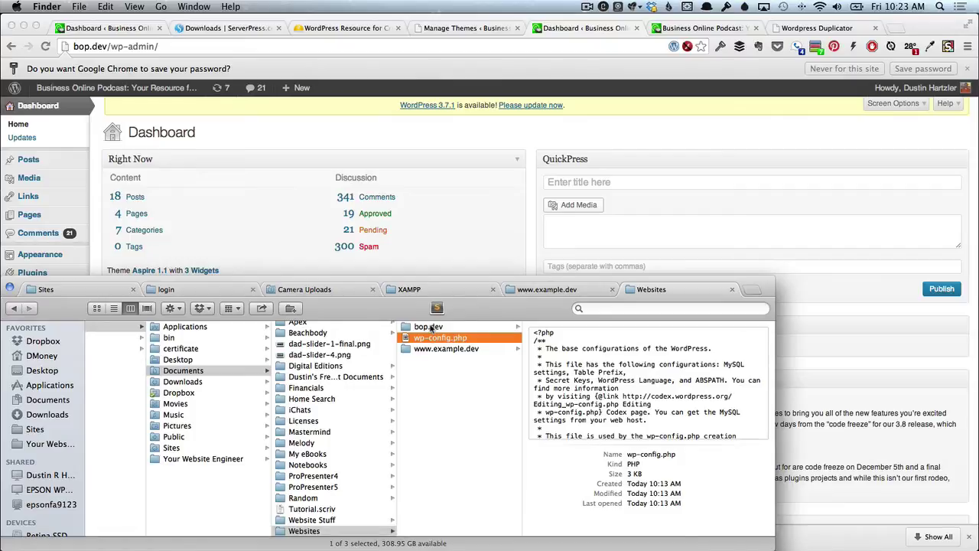
click(431, 327)
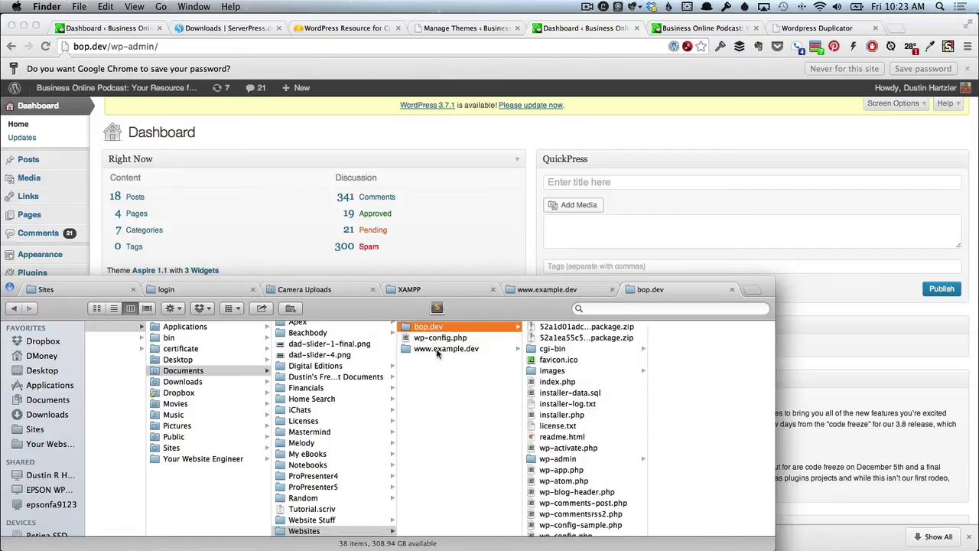
click(438, 349)
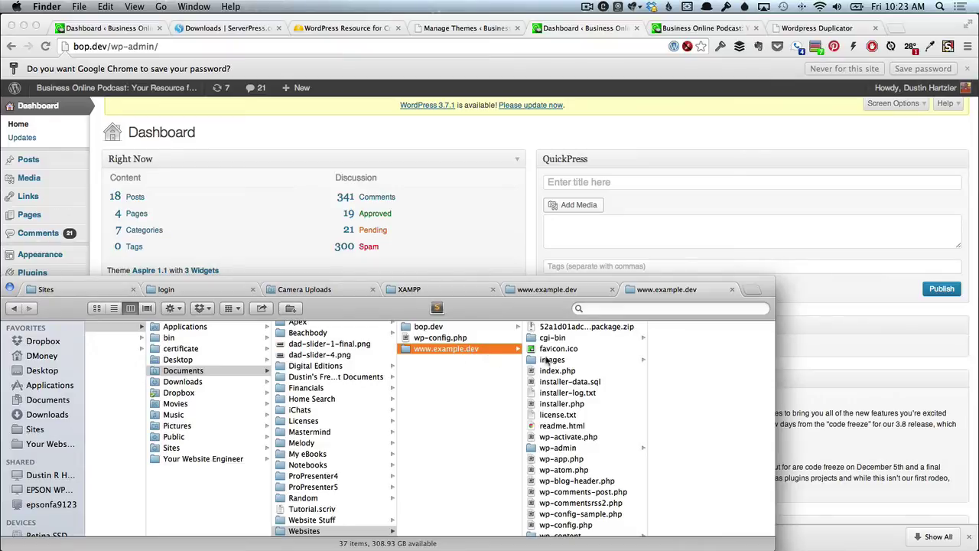
scroll(567, 511, down, 3)
scroll(567, 511, down, 5)
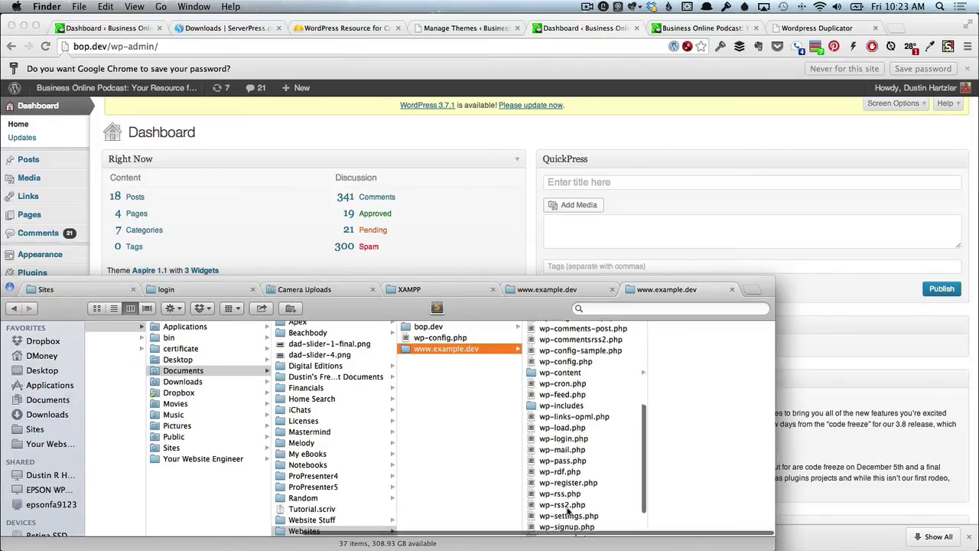
scroll(567, 509, up, 10)
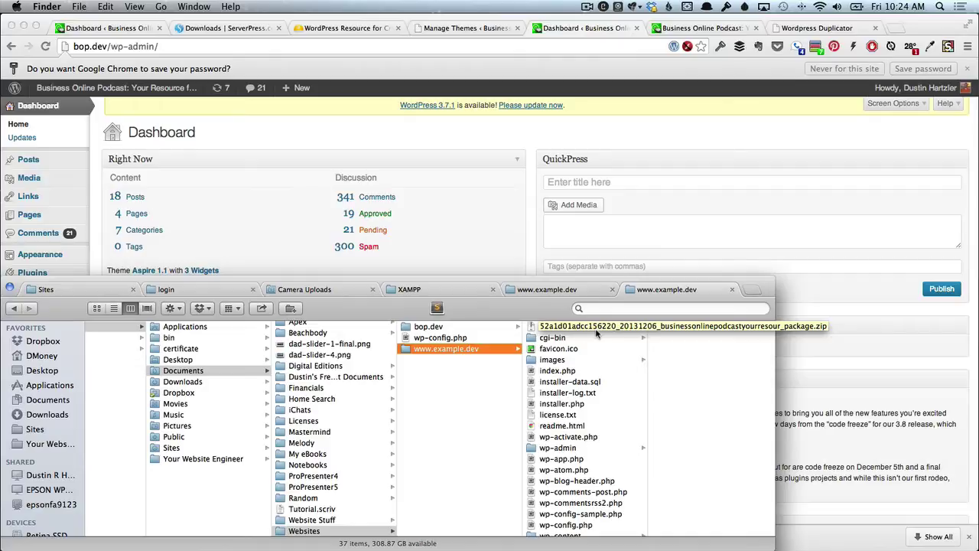
In bop.dev, select both package zips, installer.php, installer-log.txt and installer-data.sql, then return to Chrome.
click(474, 327)
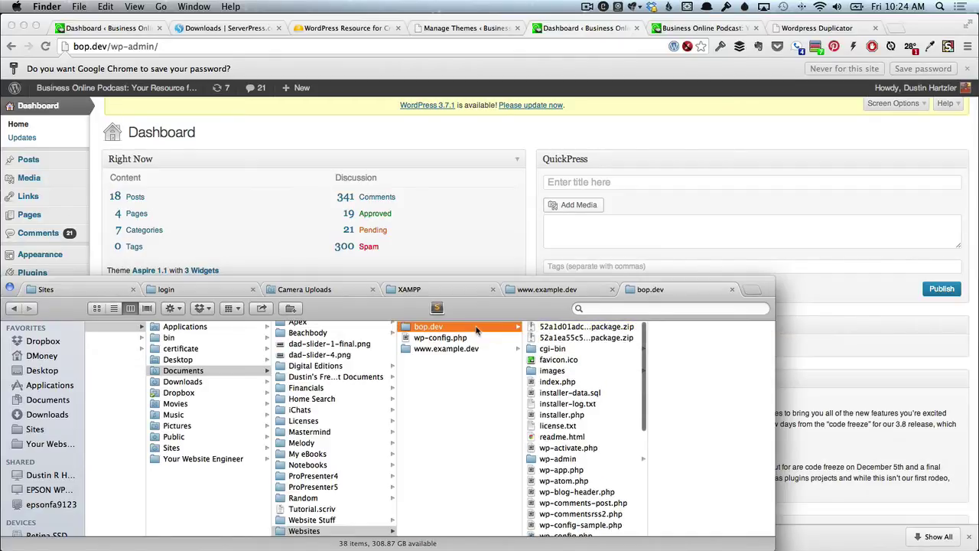
click(554, 327)
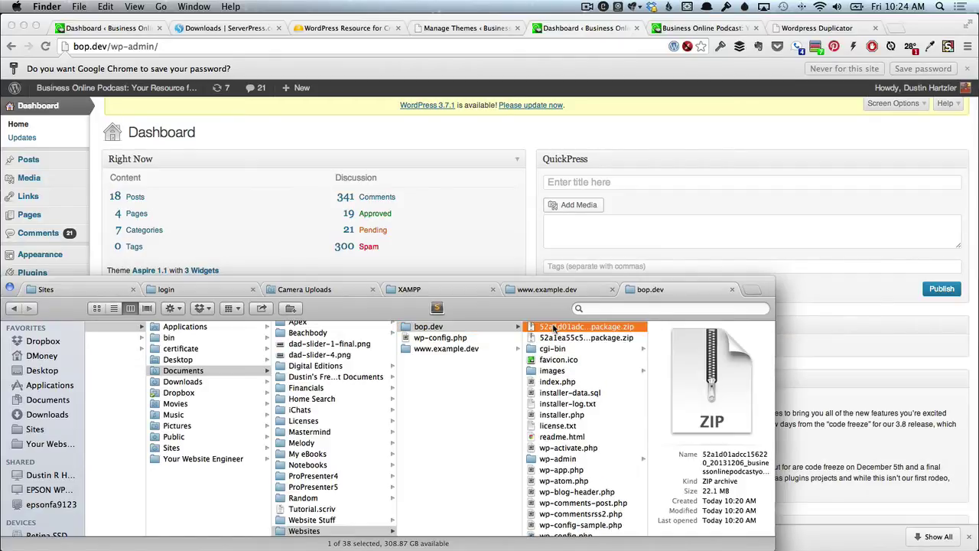
shift+click(557, 337)
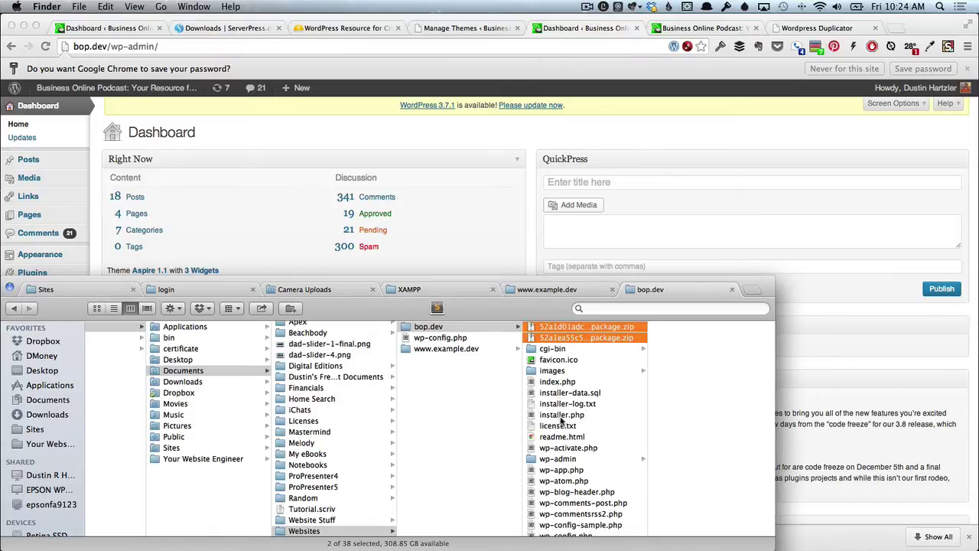
super+click(561, 414)
super+click(561, 404)
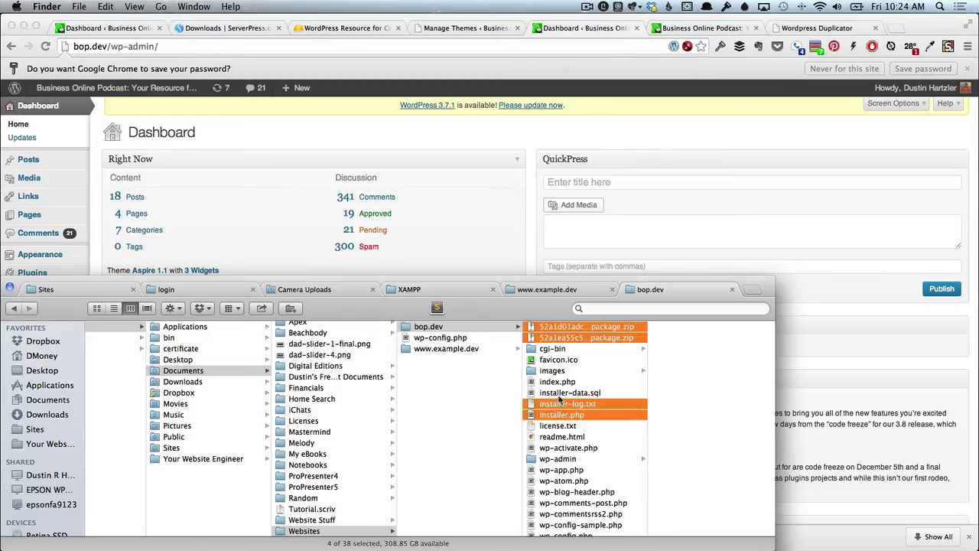
super+click(560, 393)
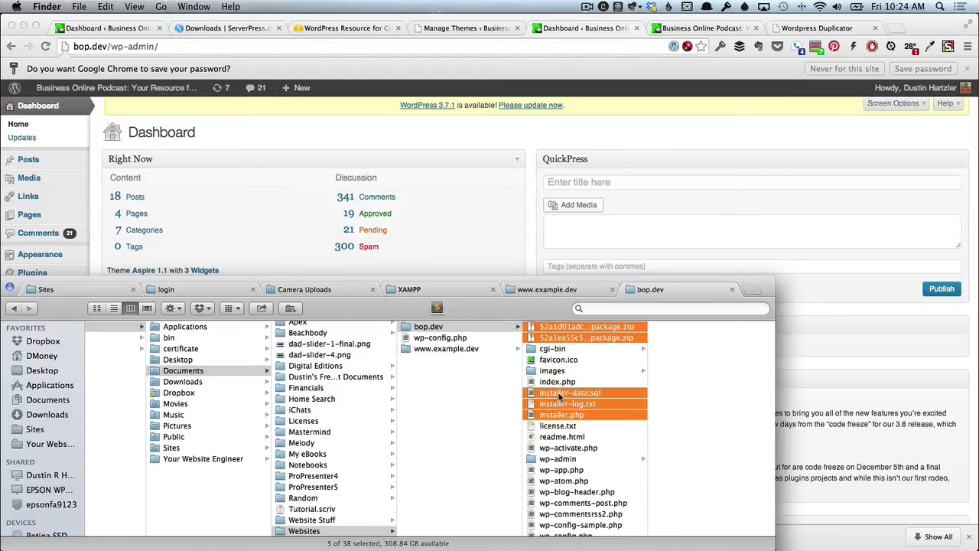
click(530, 240)
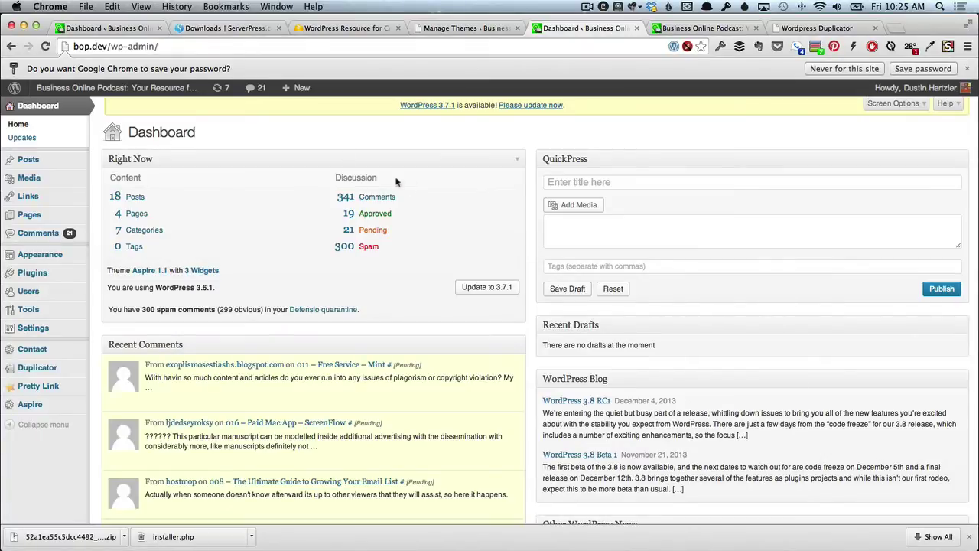
Dismiss the save-password bar and update WordPress from 3.6.1 to 3.7.1 via the dashboard notice.
click(967, 68)
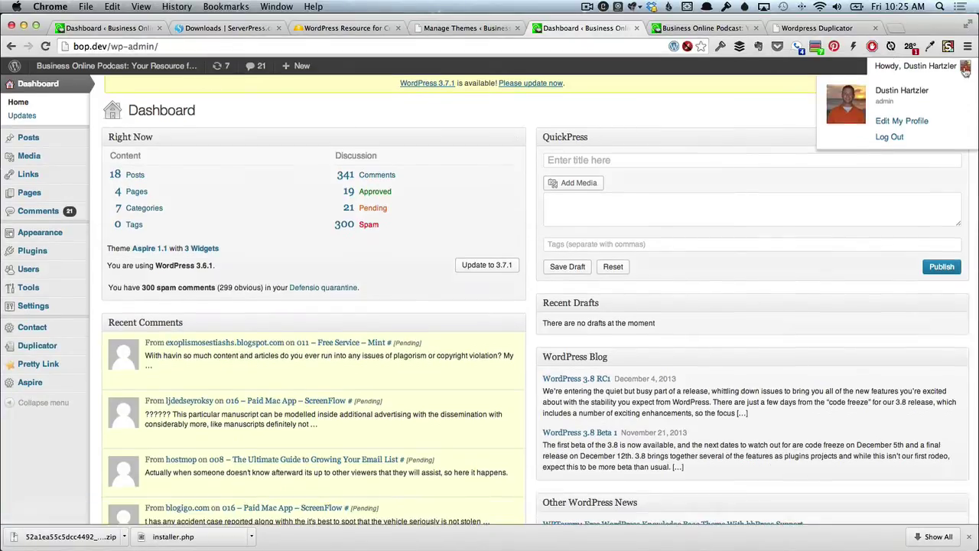
click(529, 84)
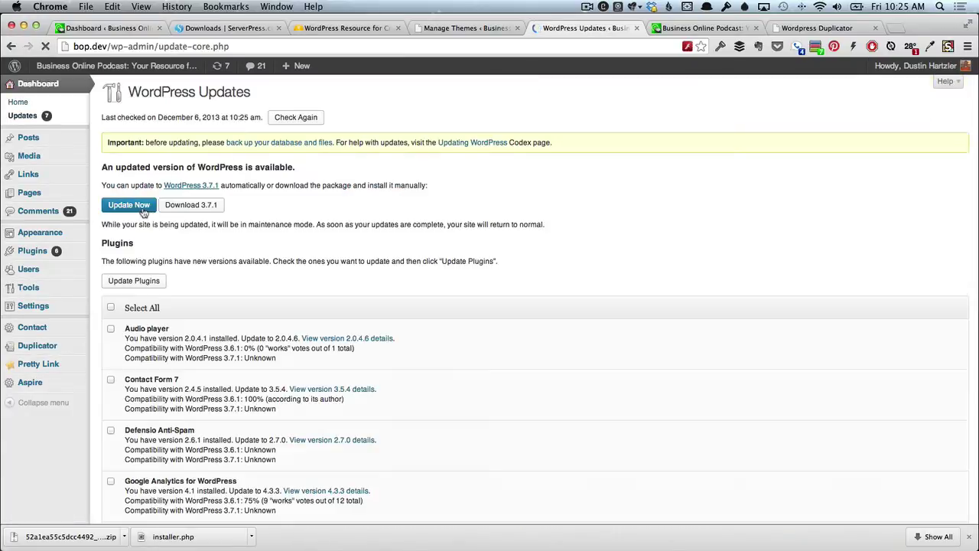
click(143, 213)
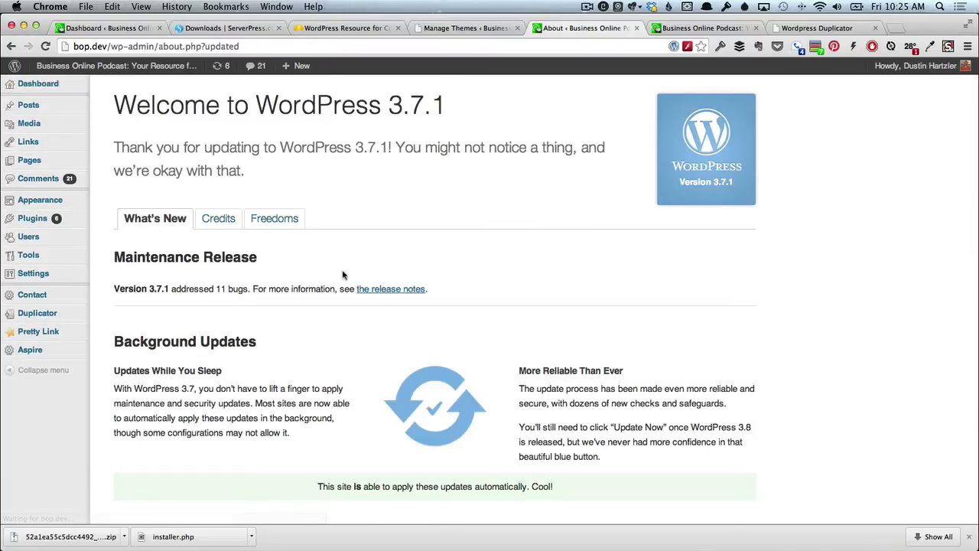
scroll(342, 276, down, 10)
scroll(342, 275, up, 10)
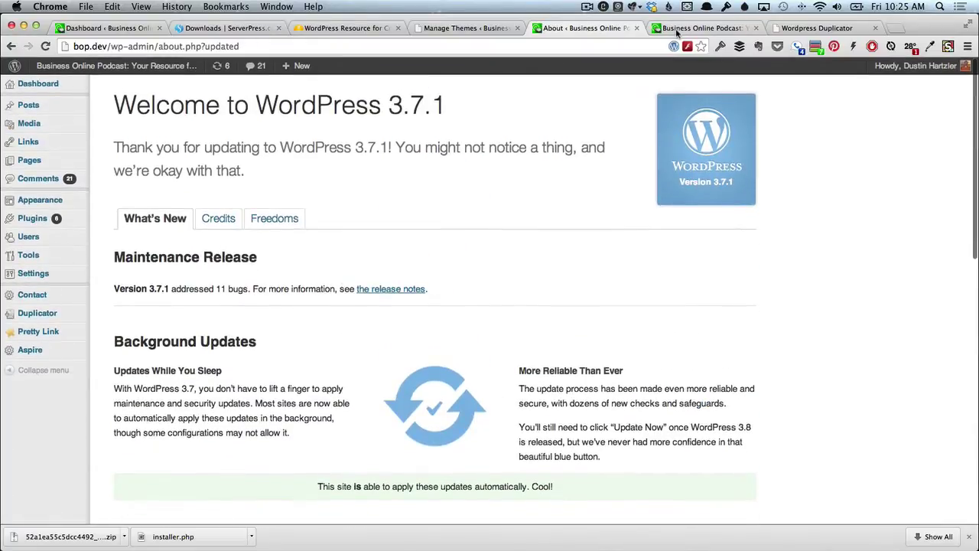
click(676, 30)
click(44, 47)
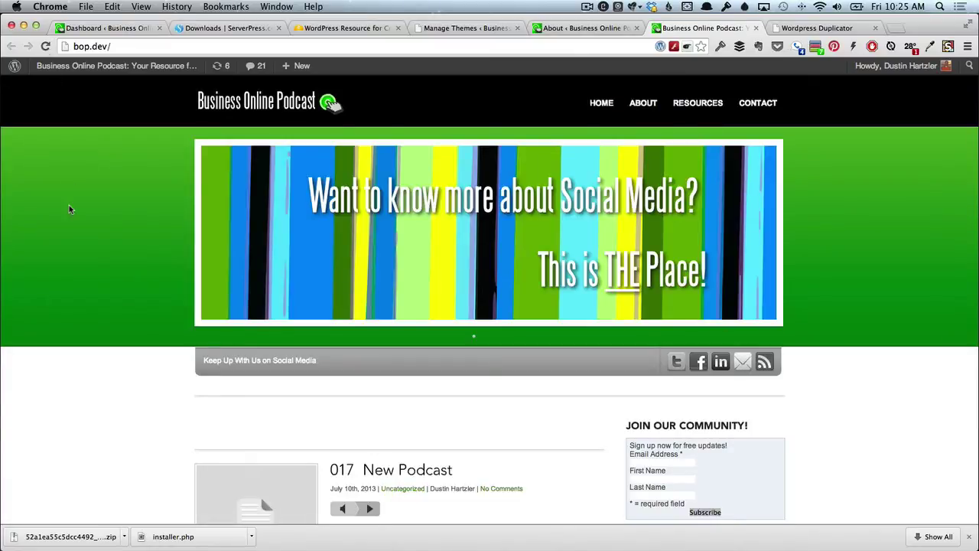
scroll(119, 252, down, 10)
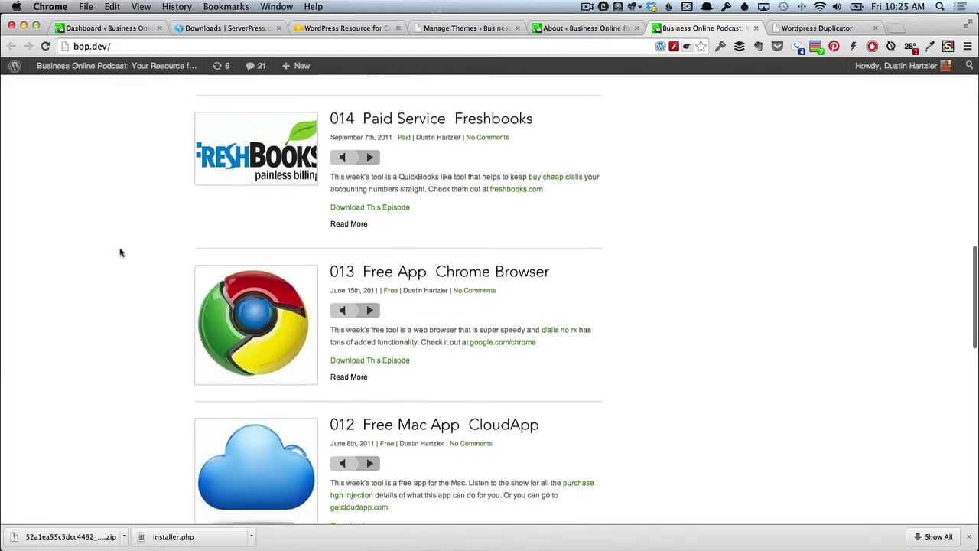
scroll(120, 253, down, 5)
scroll(119, 253, up, 10)
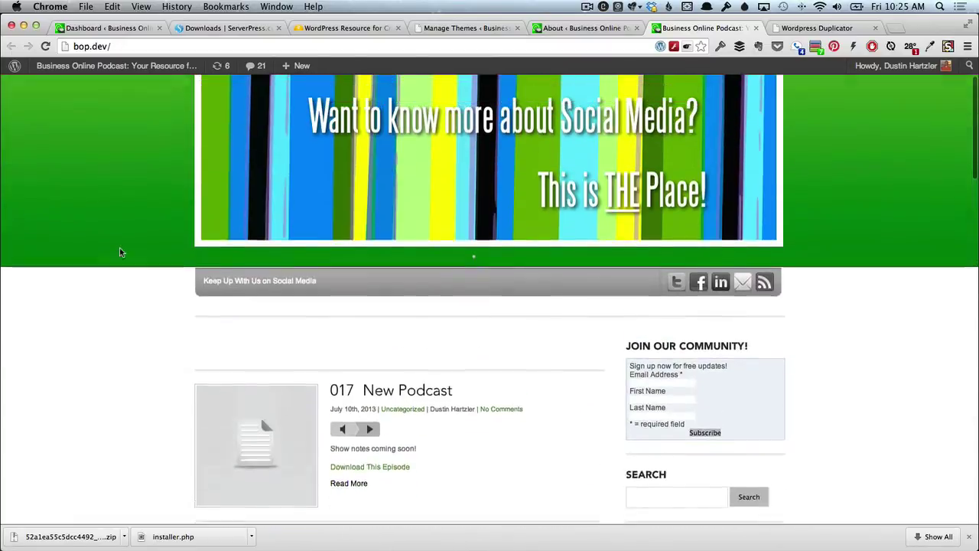
scroll(119, 253, up, 1)
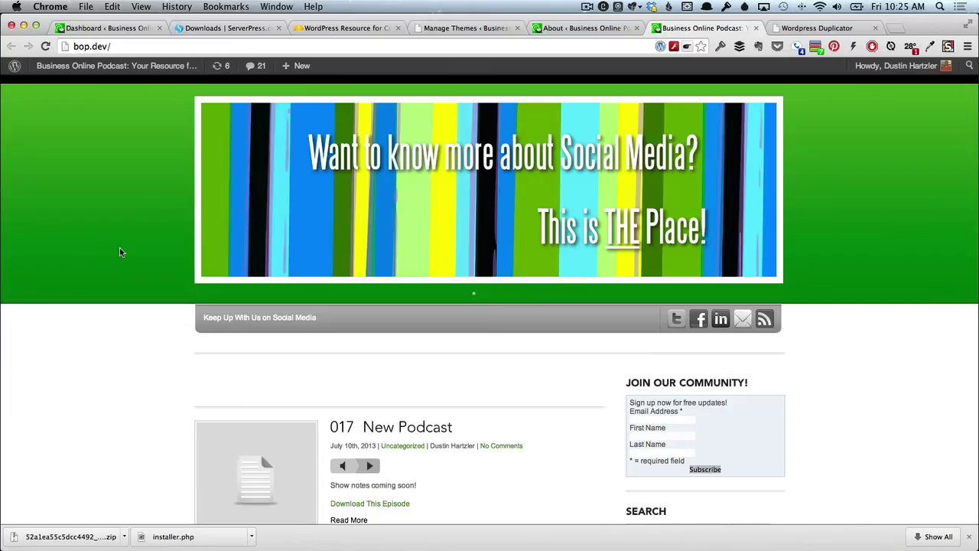
click(601, 28)
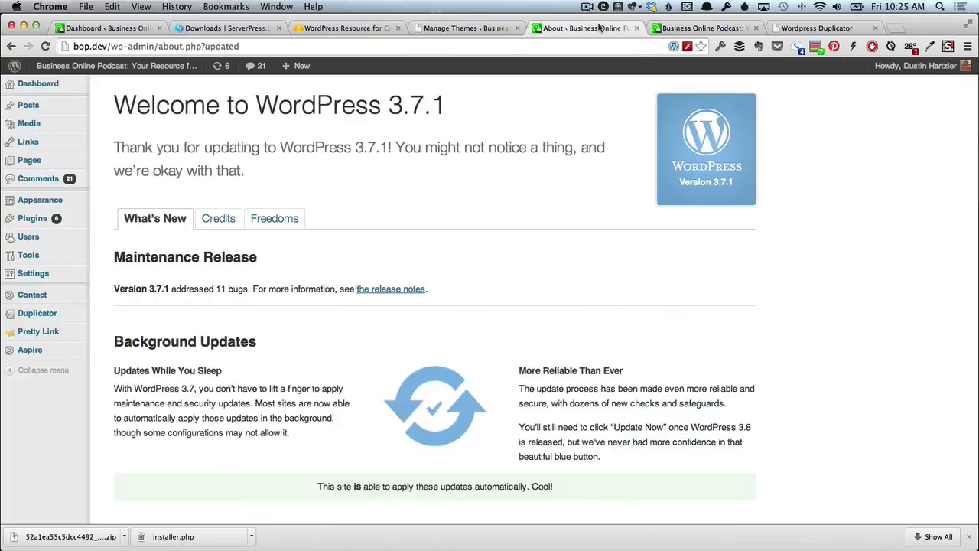
click(92, 30)
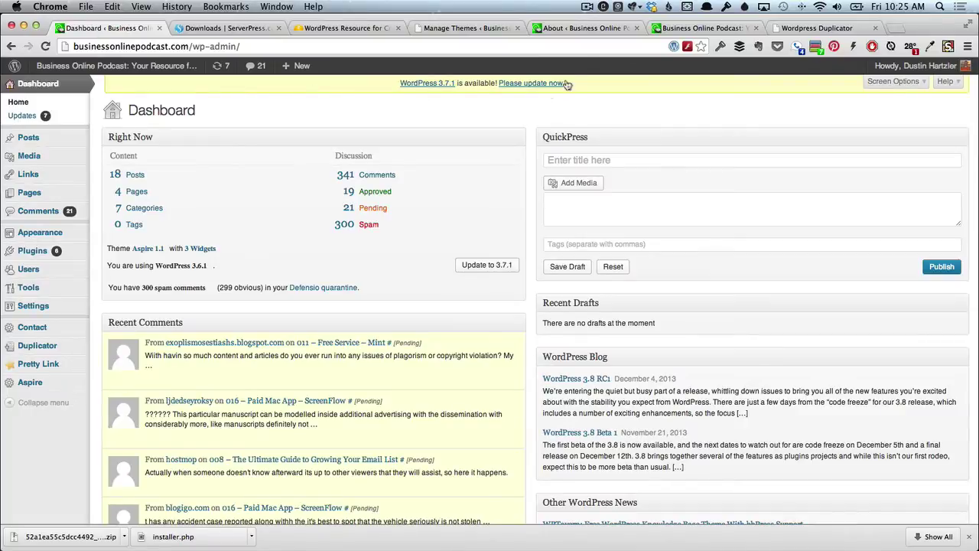
click(589, 32)
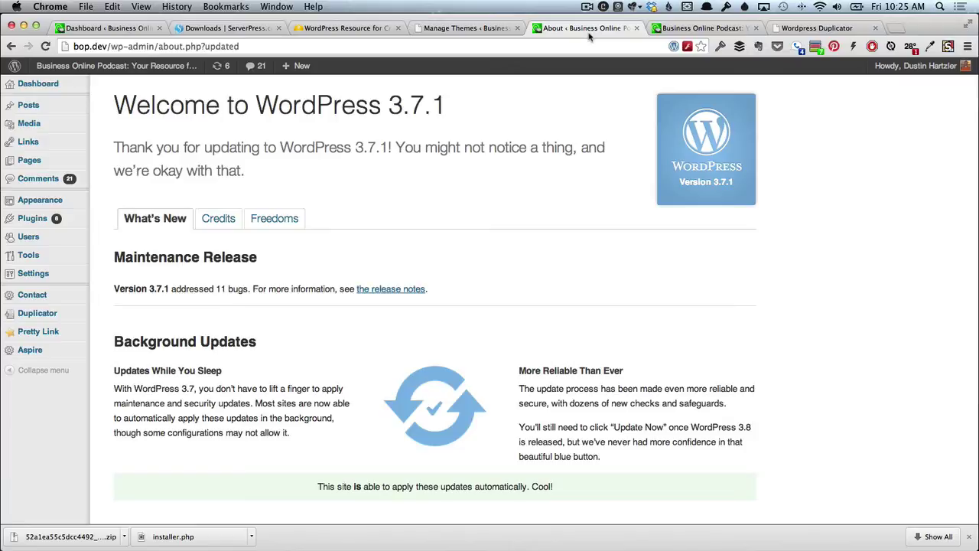
mouse_move(49, 105)
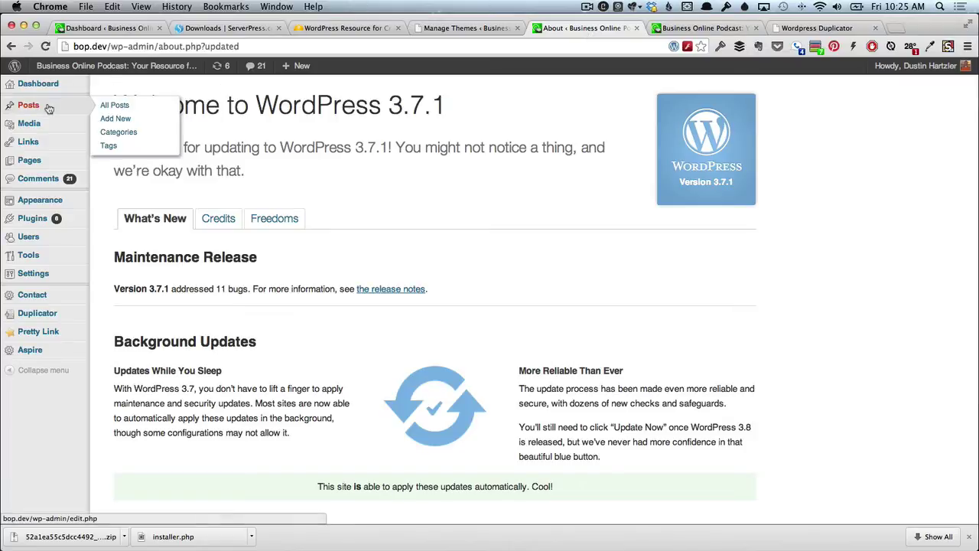
Start a new post titled '018 - Live Webinar Post'.
click(115, 107)
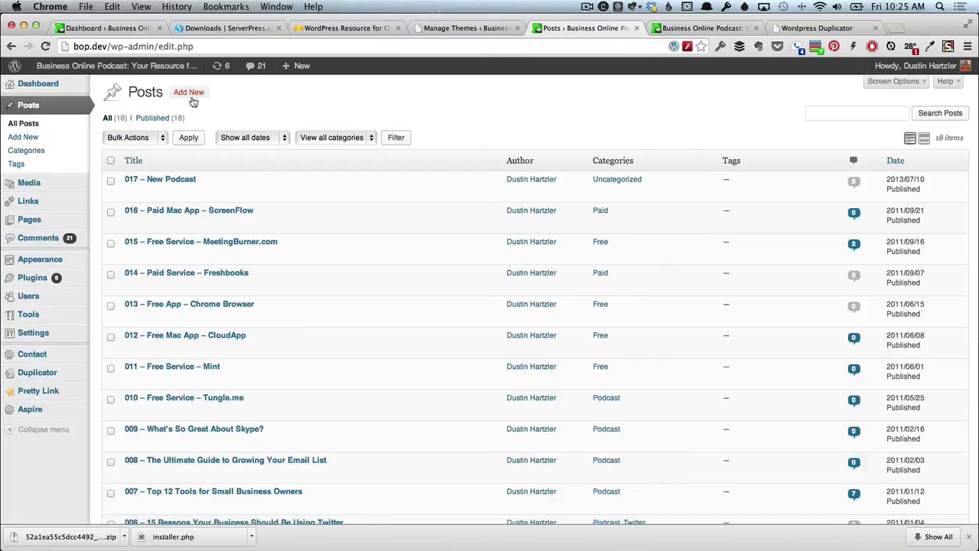
click(193, 100)
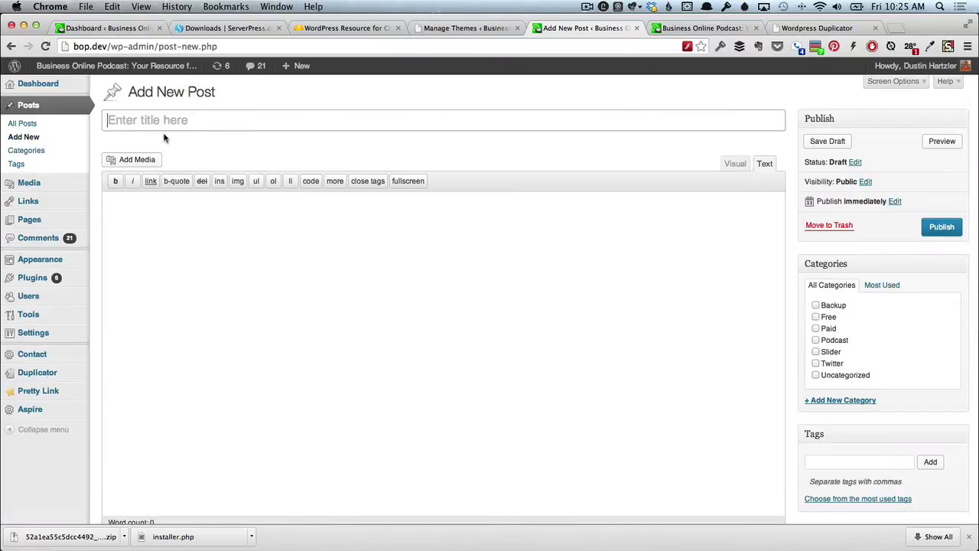
text(018 - )
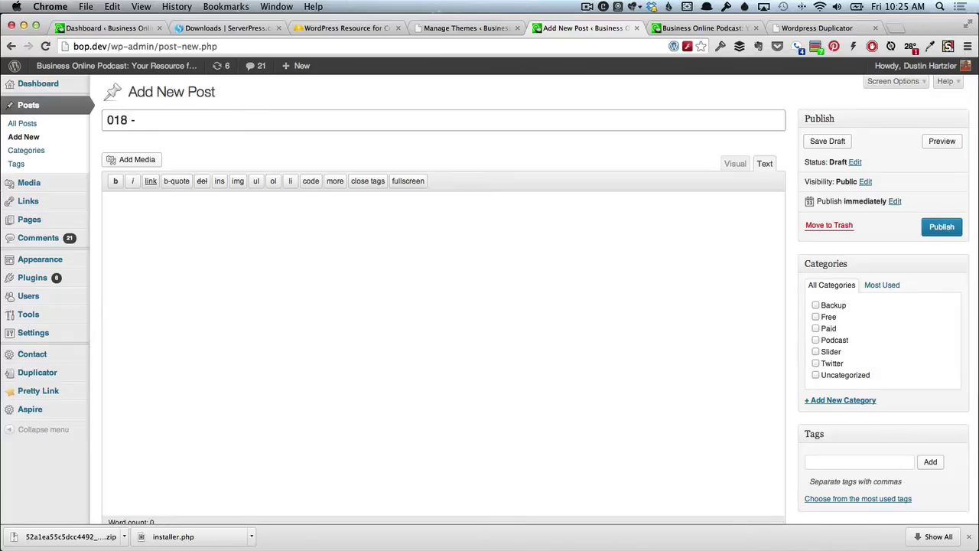
text(Live Webinar Poast)
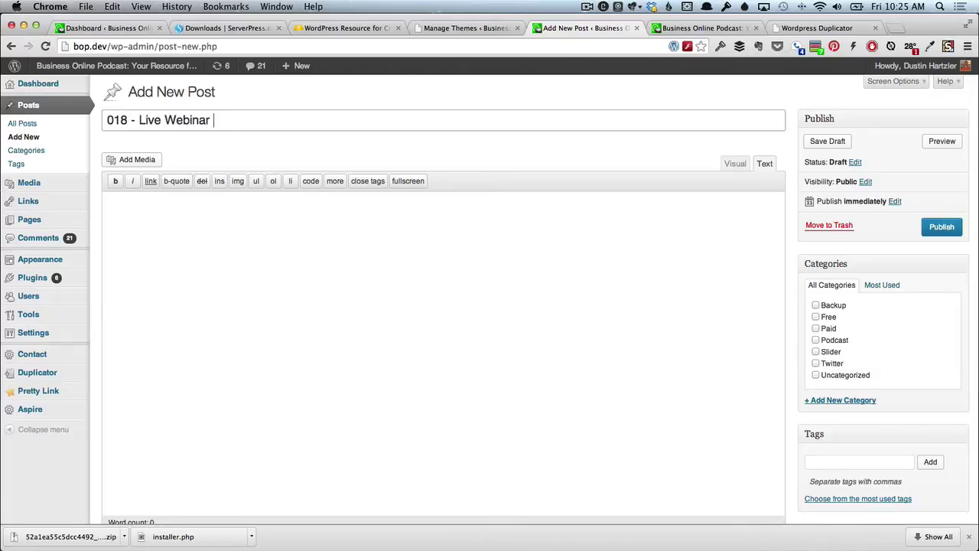
key(BackSpace)
key(BackSpace)
key(BackSpace)
text(st)
key(Tab)
Add placeholder body text, file the post under Podcast, and publish it.
text(ii')
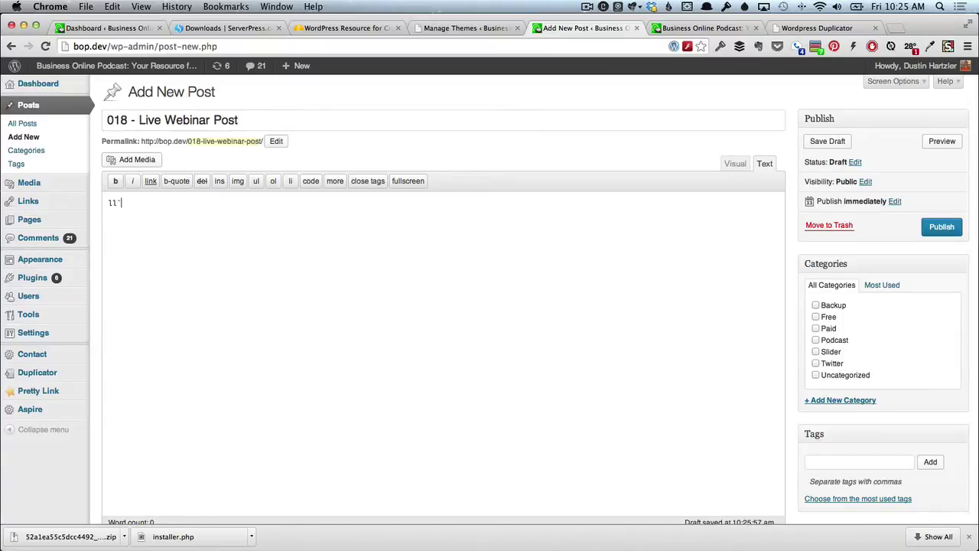
key(BackSpace)
key(BackSpace)
key(BackSpace)
text(iii)
key(BackSpace)
key(BackSpace)
key(BackSpace)
text(asd lkjadl asldkj asldkjflask dflkasjdfasdf sdfsdf)
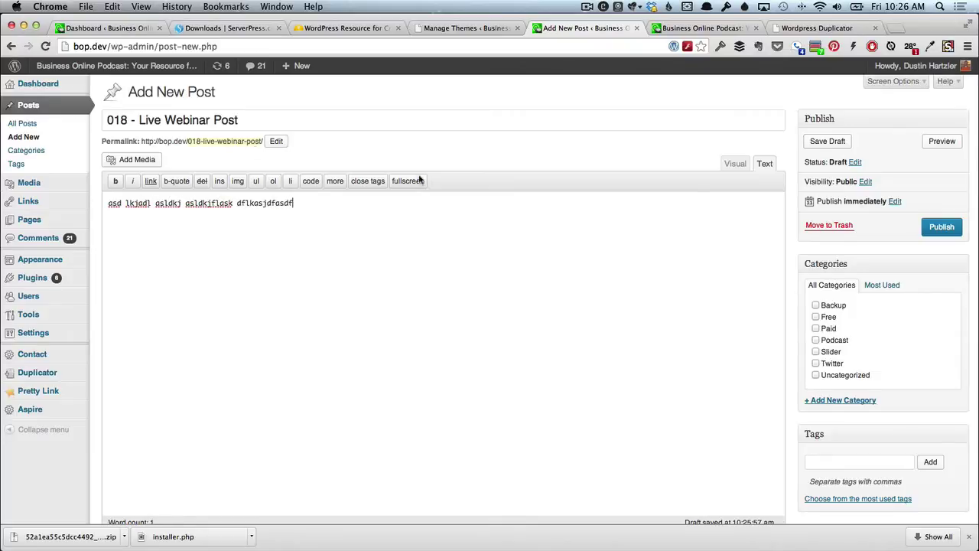
click(816, 339)
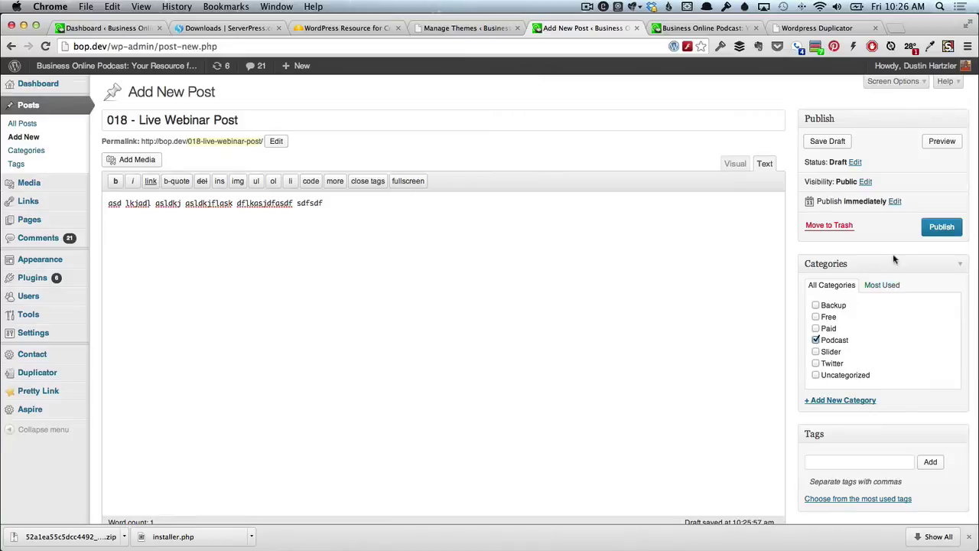
click(938, 230)
click(701, 27)
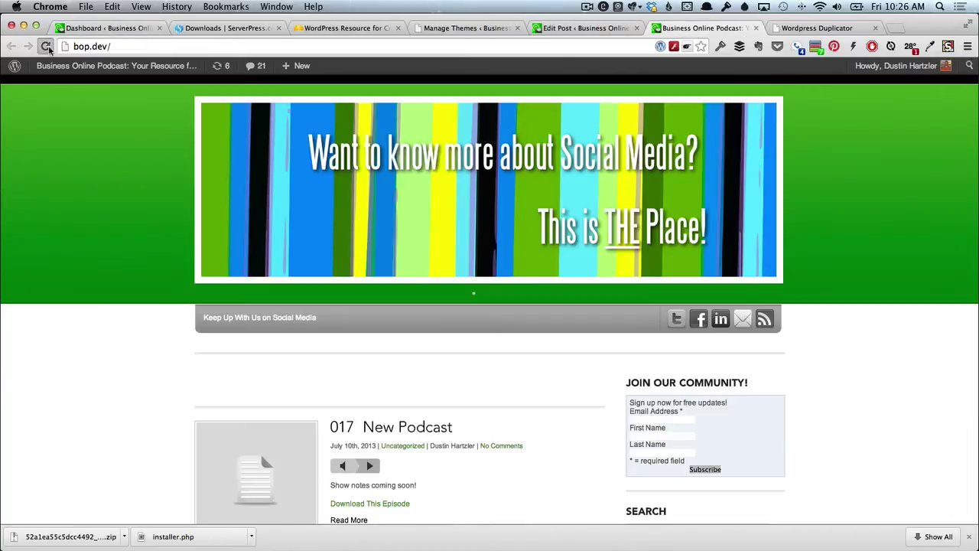
Reload the homepage to see 018 Live Webinar Post under Recent Episodes, then return to its Edit Post tab.
click(45, 46)
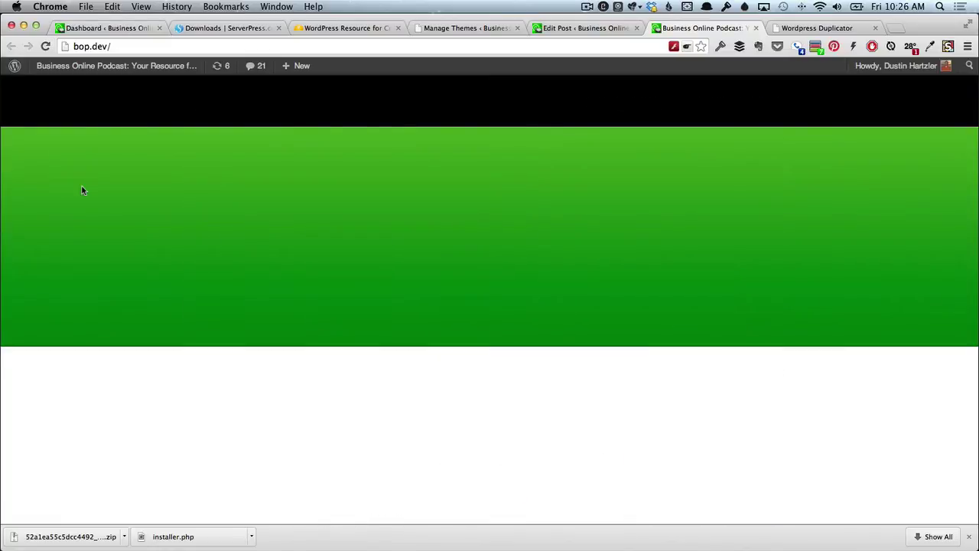
scroll(83, 199, down, 5)
scroll(214, 325, down, 4)
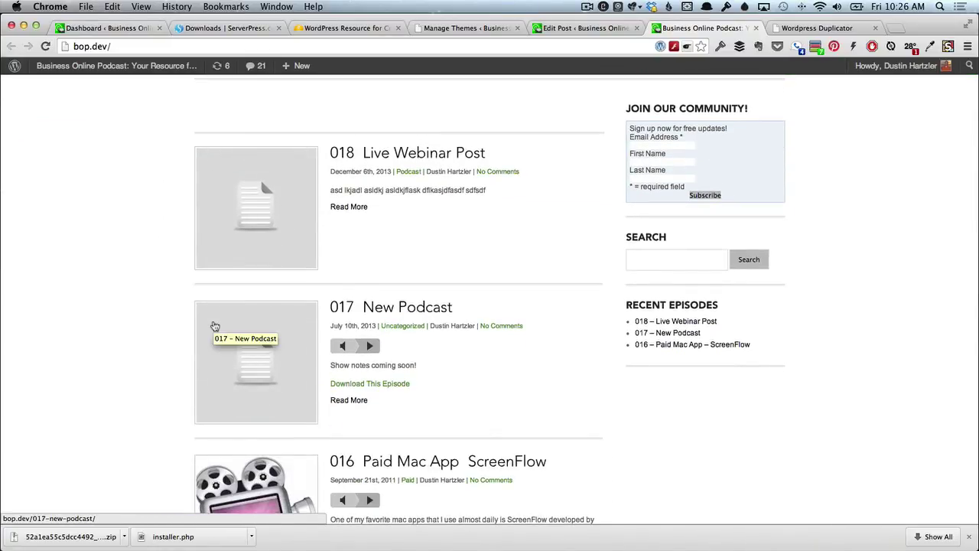
scroll(215, 327, down, 10)
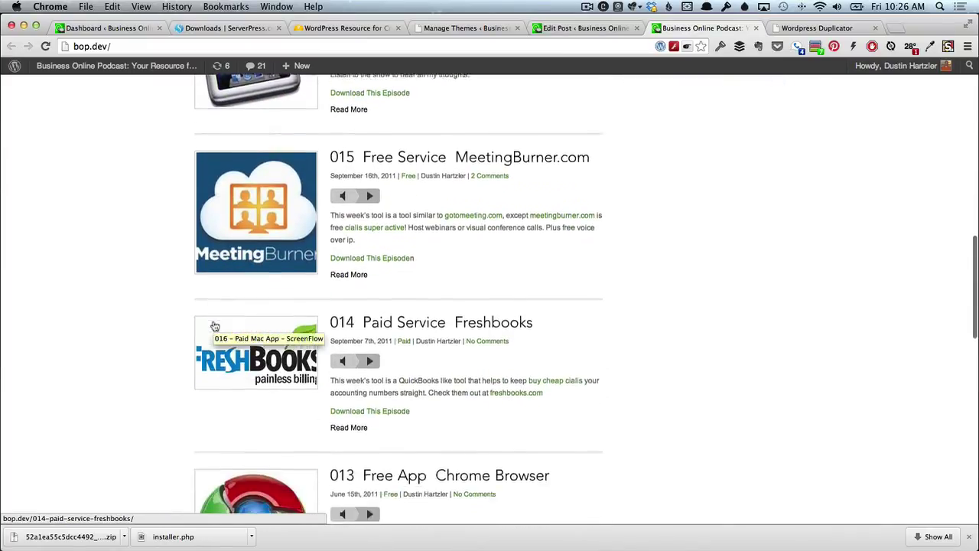
key(super+r)
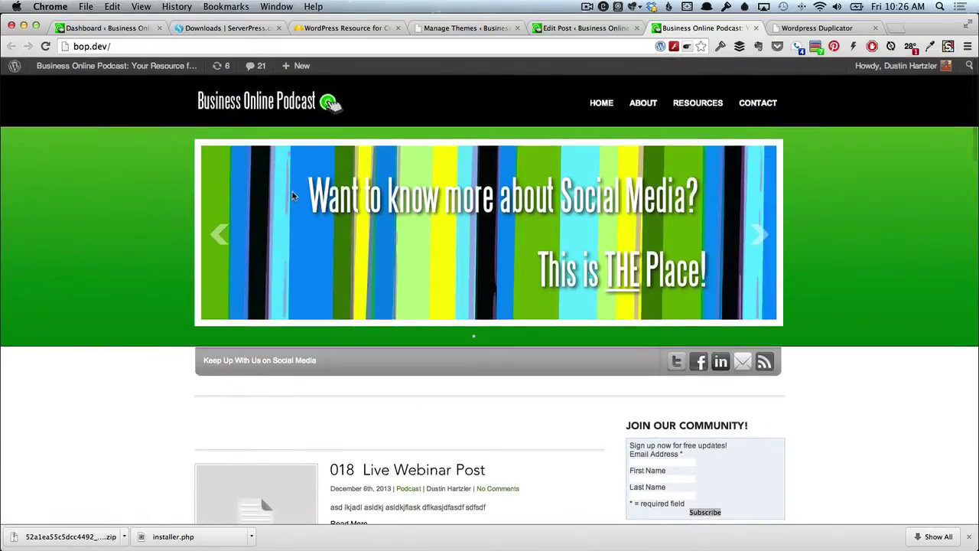
click(558, 29)
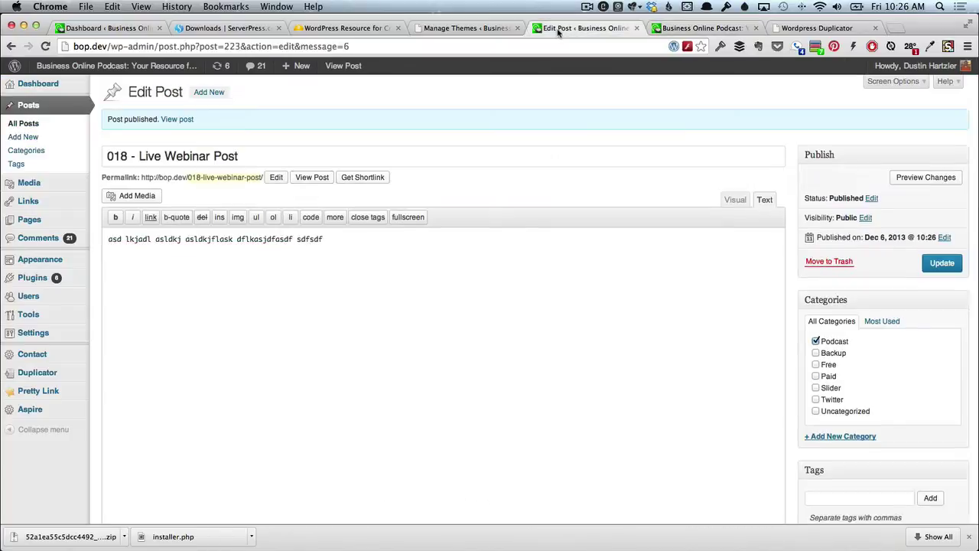
mouse_move(61, 277)
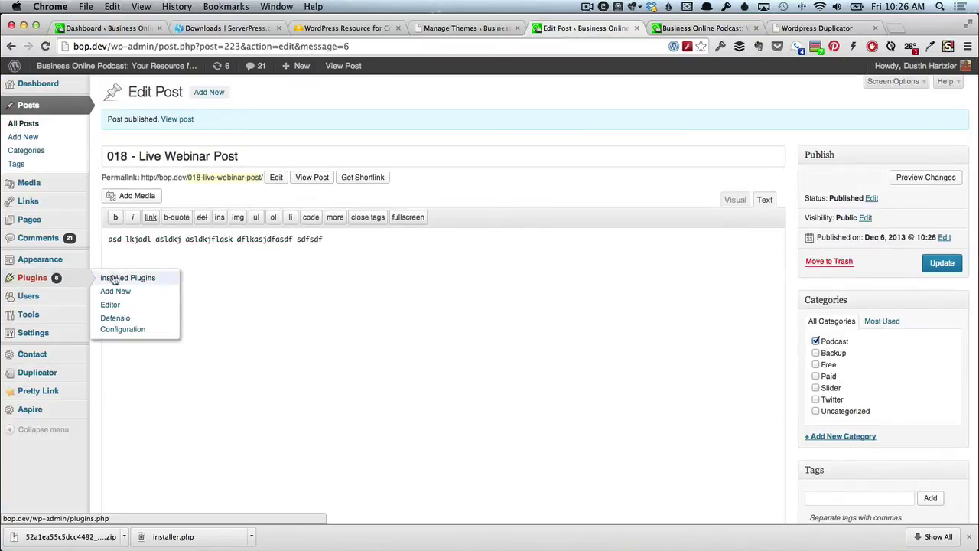
mouse_move(52, 242)
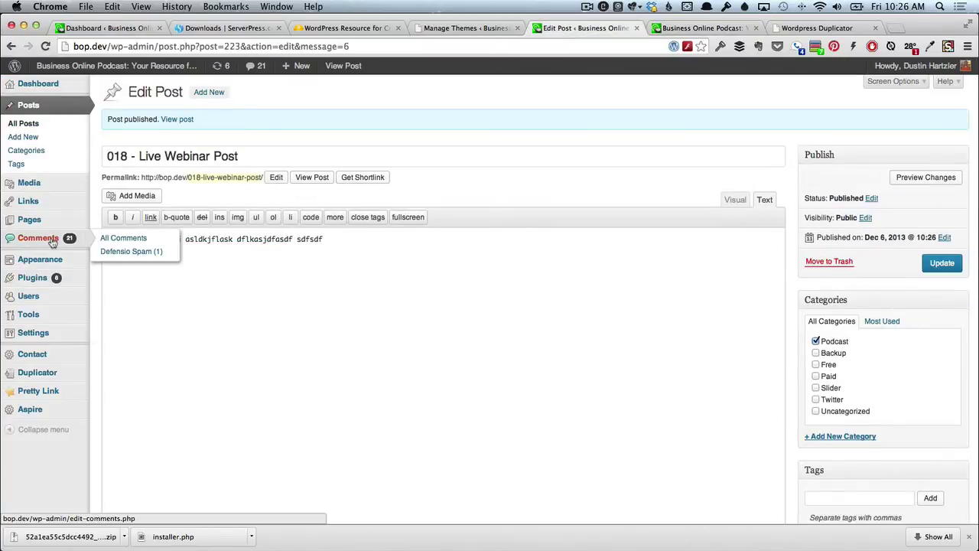
Open the Dashboard and scroll through it, showing 19 posts and version 3.7.1.
click(48, 88)
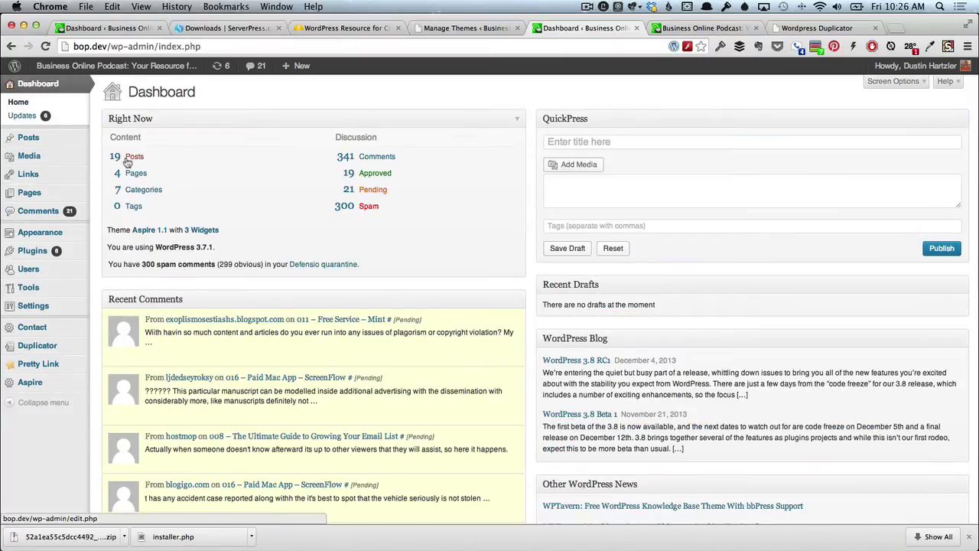
scroll(201, 235, down, 5)
scroll(201, 234, up, 4)
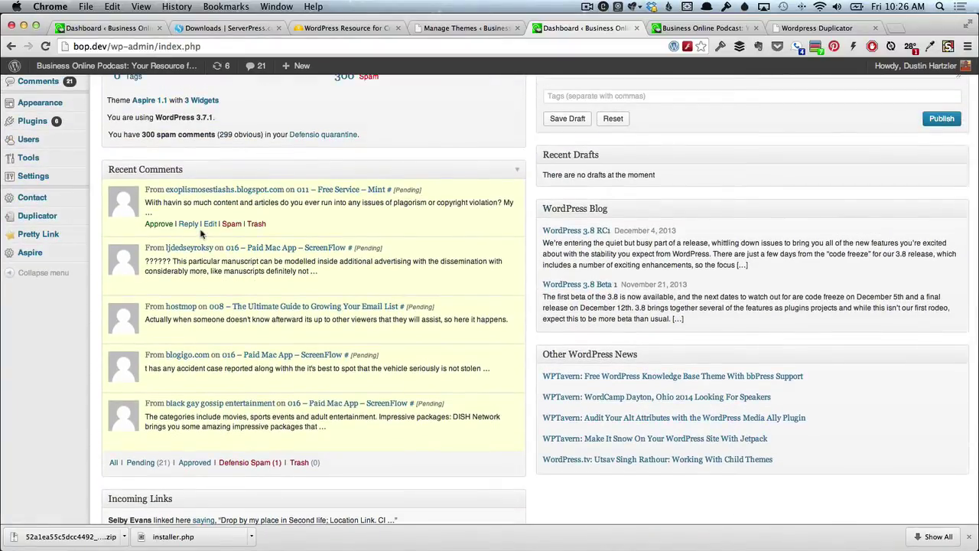
scroll(201, 235, up, 4)
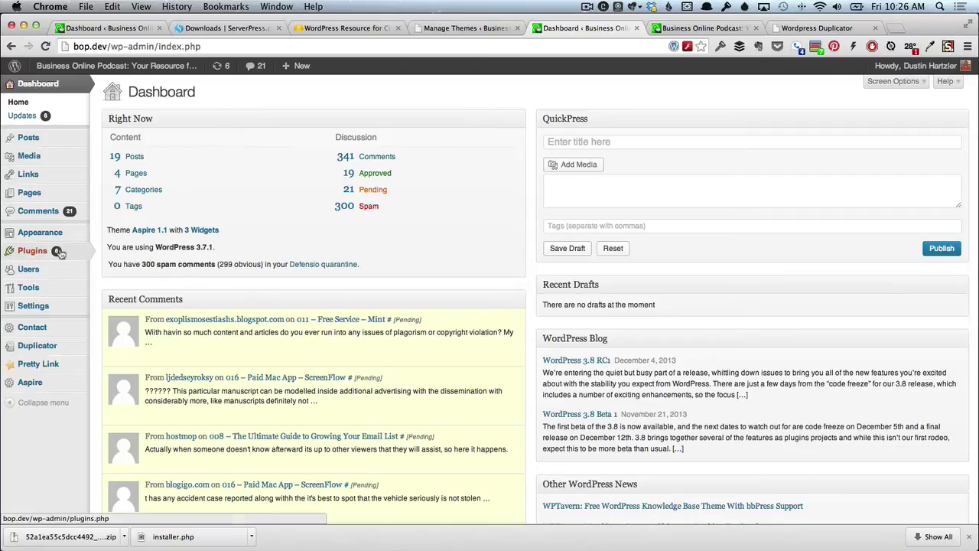
Install and activate Advanced Page Manager from the admin-tagged plugins, then dismiss the notice.
mouse_move(61, 252)
click(107, 254)
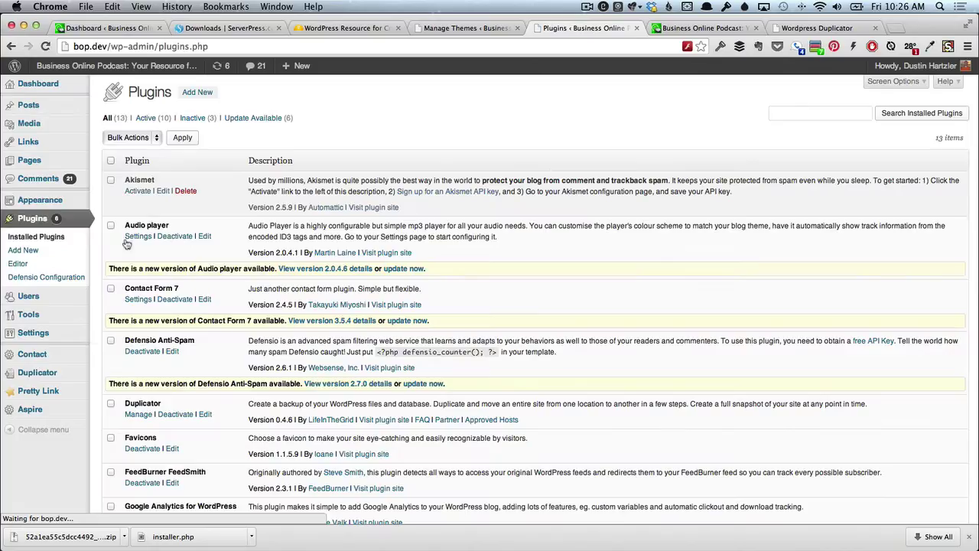
click(205, 95)
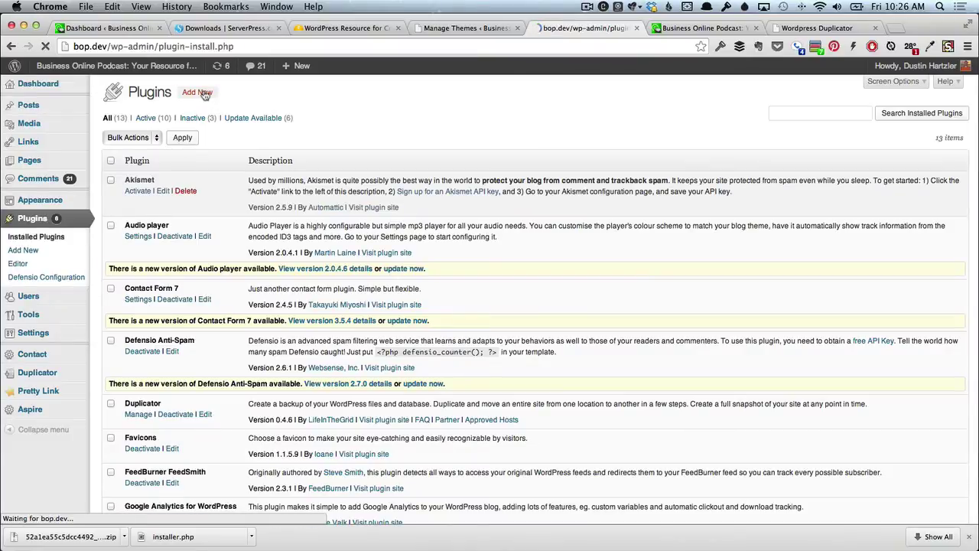
click(131, 256)
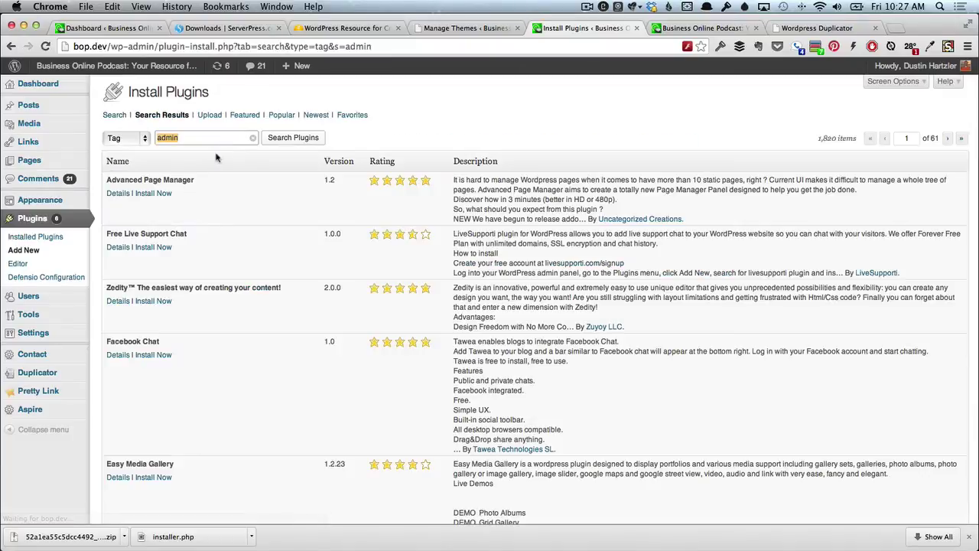
click(152, 194)
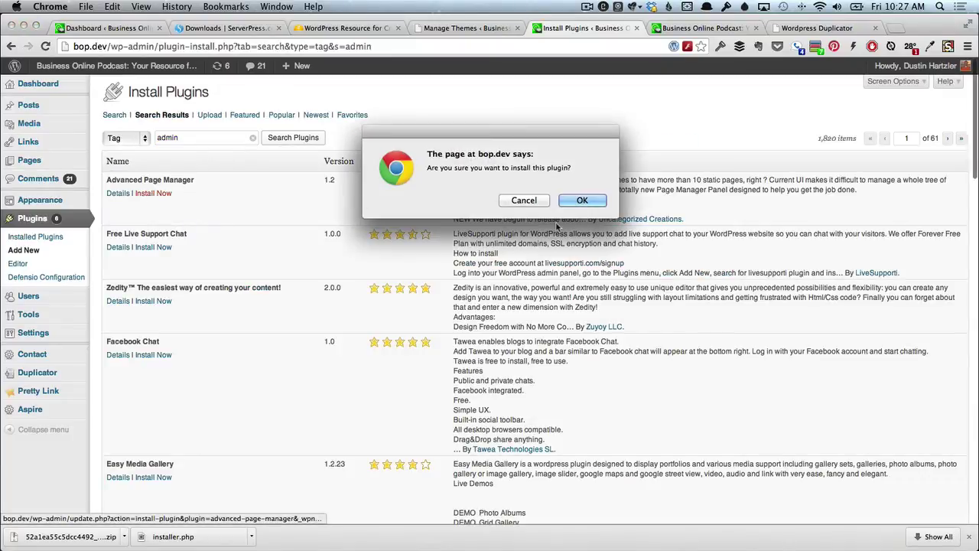
click(579, 199)
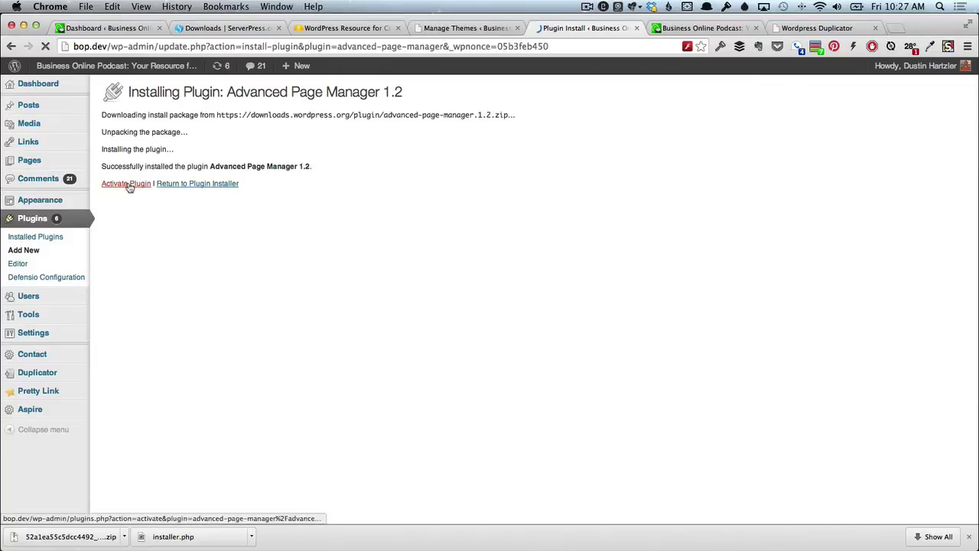
click(129, 186)
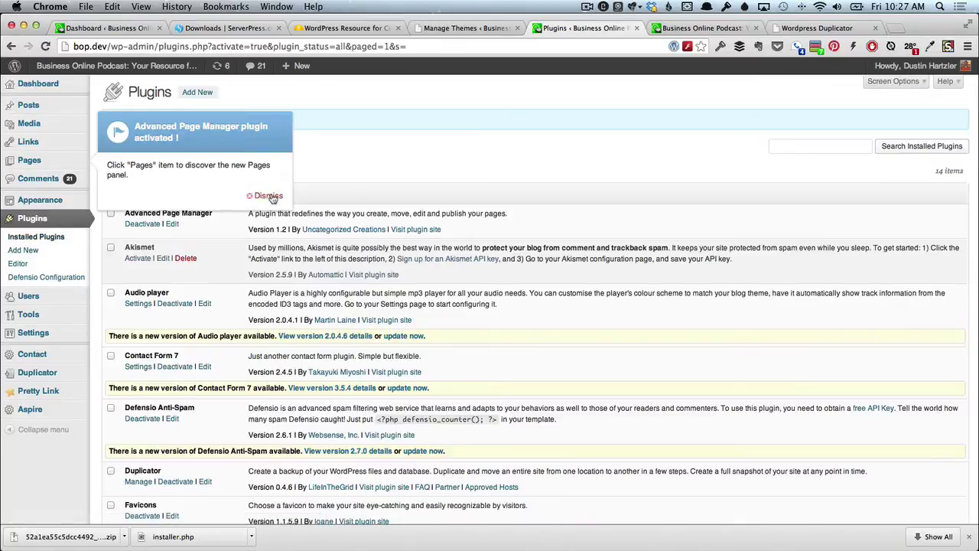
click(269, 196)
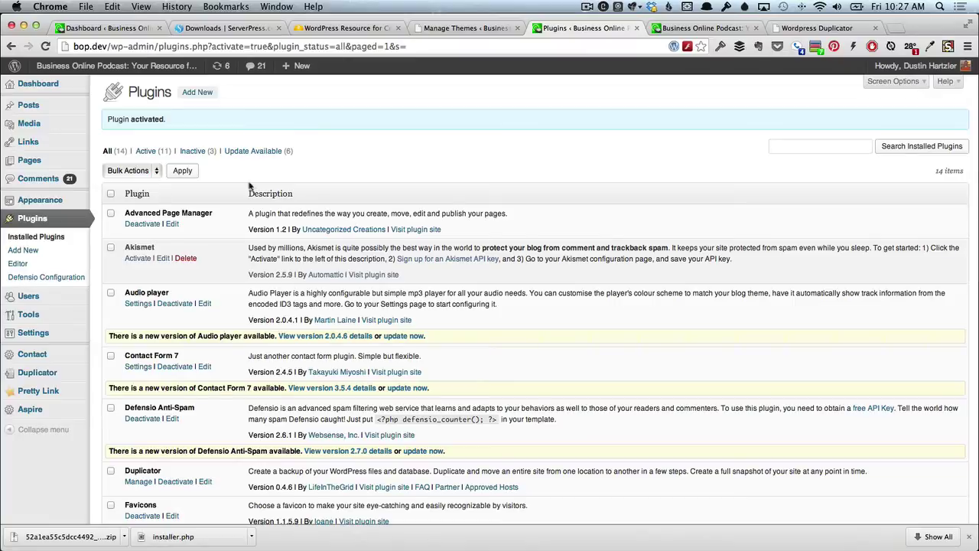
Switch the permalink structure to Post name (/%postname%/) and save the change.
mouse_move(61, 332)
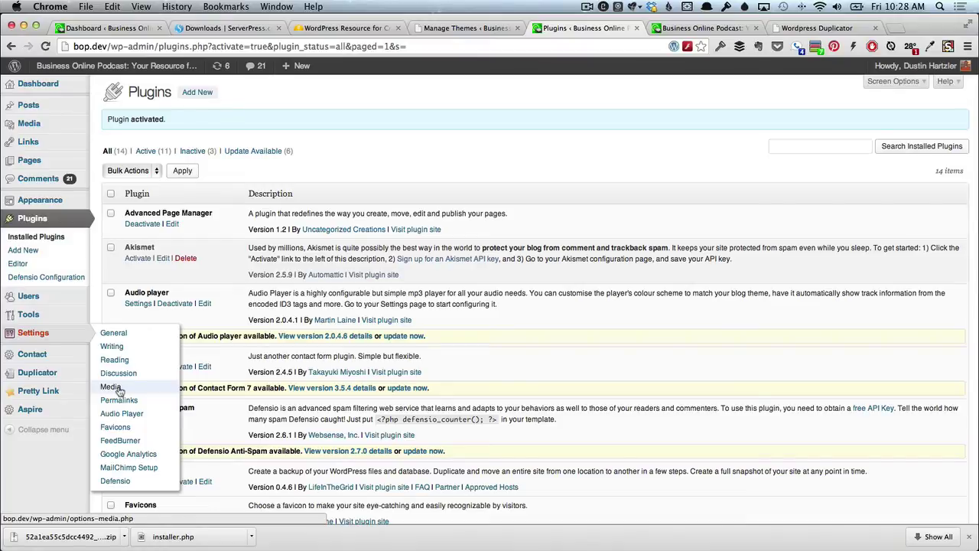
click(119, 401)
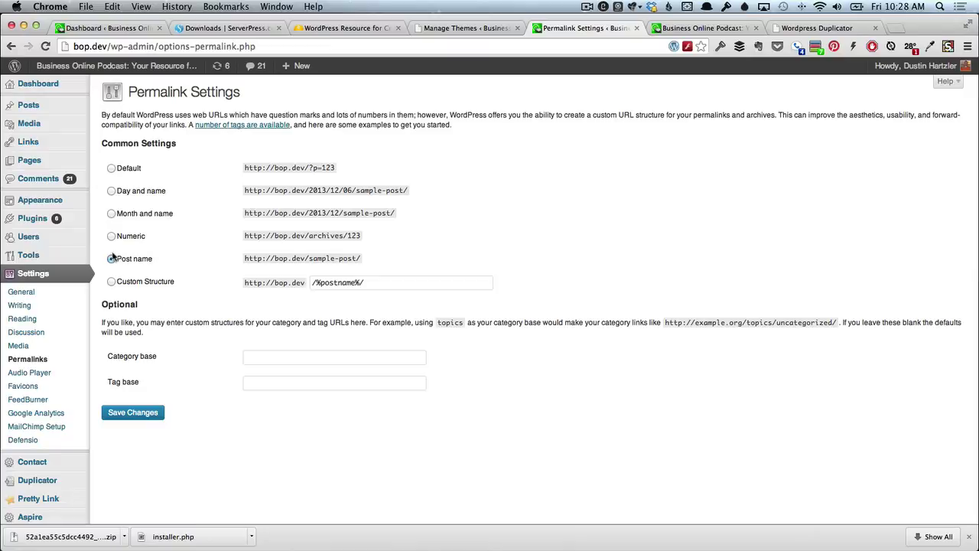
click(111, 168)
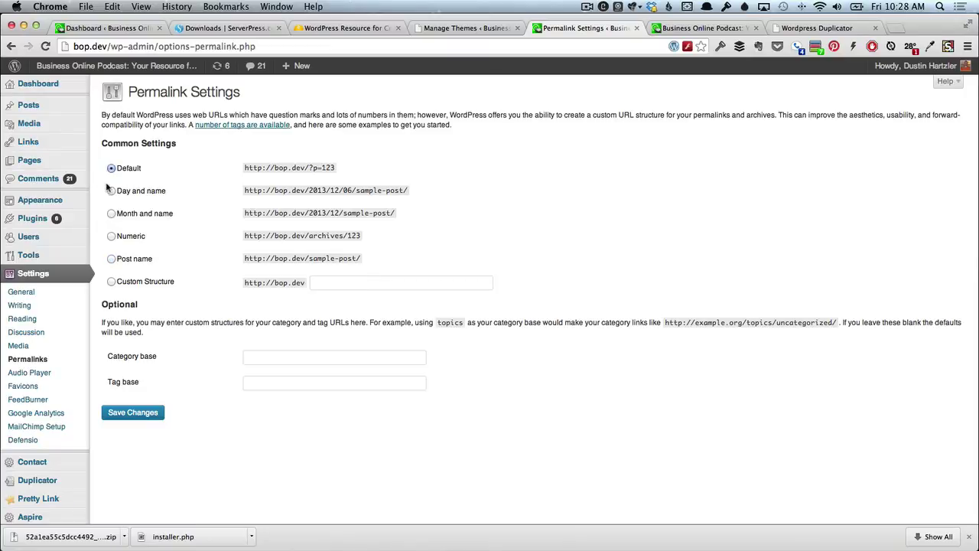
click(110, 259)
click(135, 413)
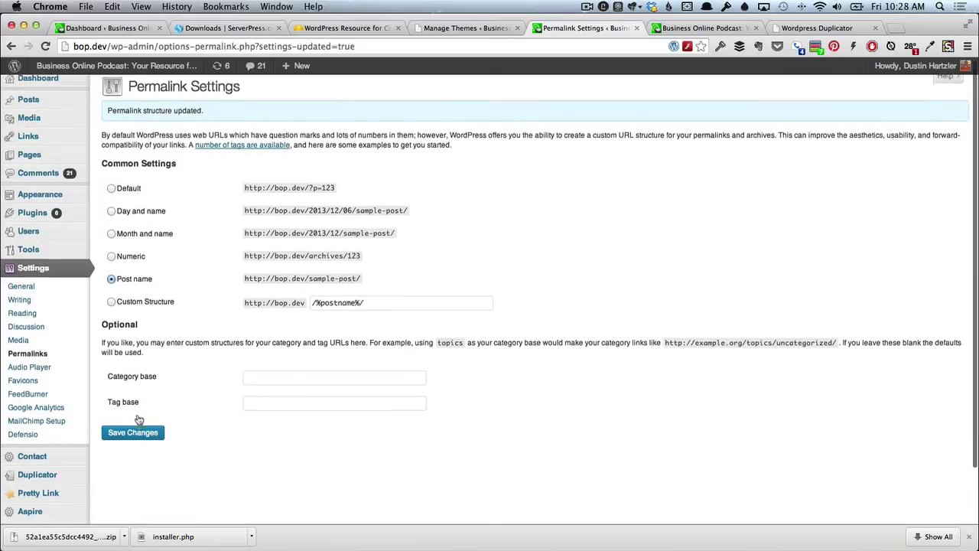
scroll(138, 419, down, 2)
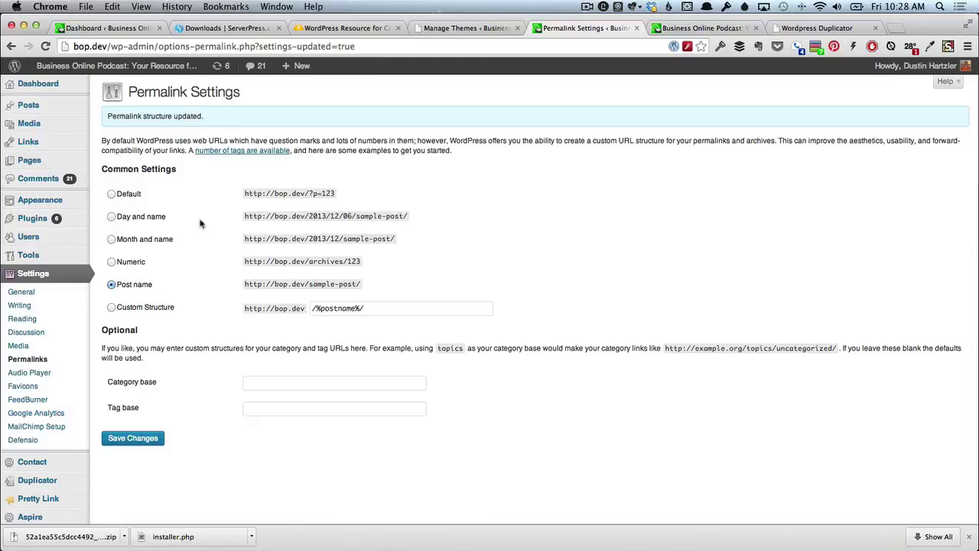
scroll(61, 337, down, 2)
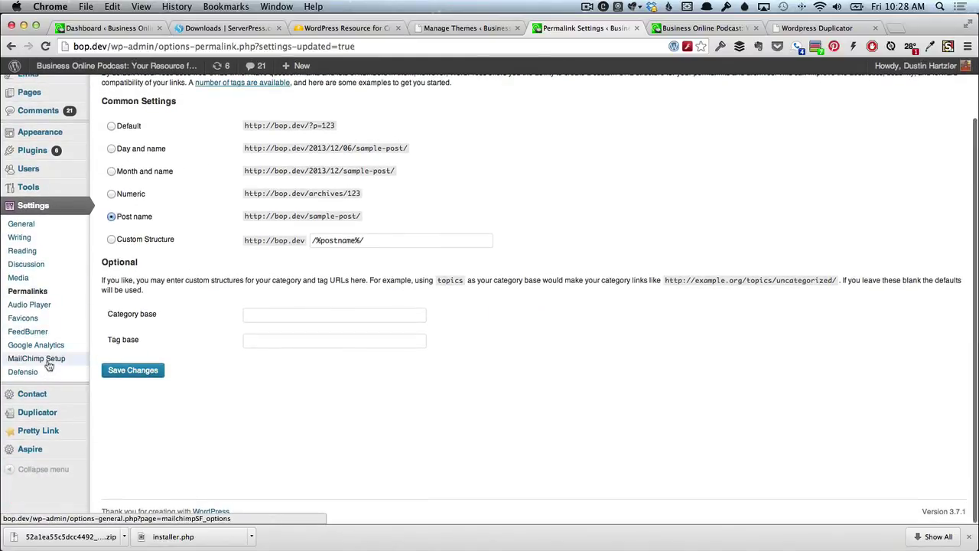
scroll(48, 365, up, 2)
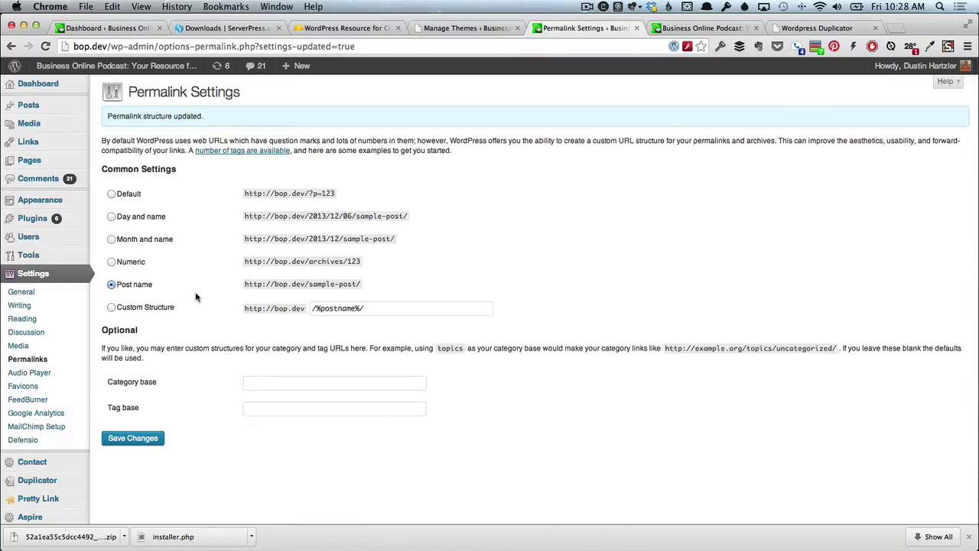
Search the WordPress plugin directory for 'desktopserver'.
mouse_move(74, 219)
click(117, 221)
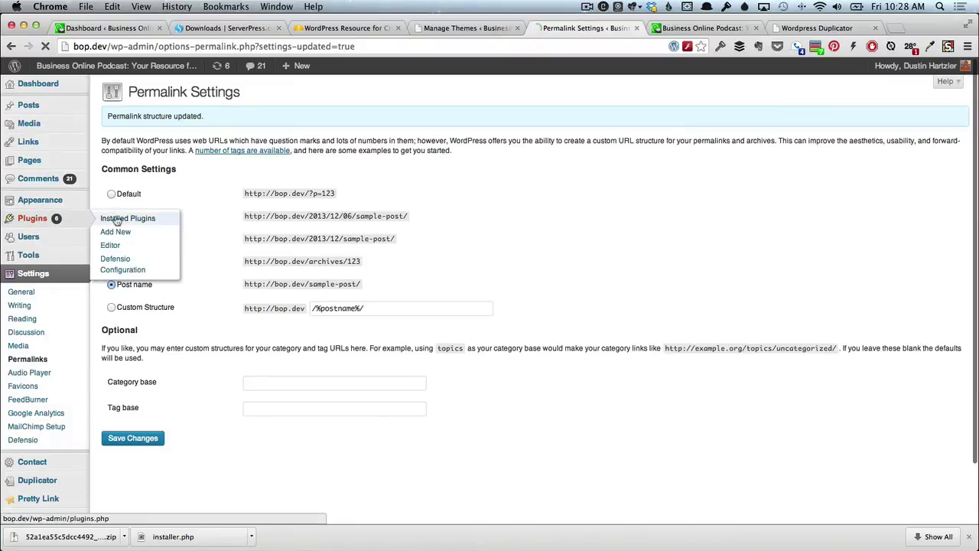
scroll(202, 359, down, 3)
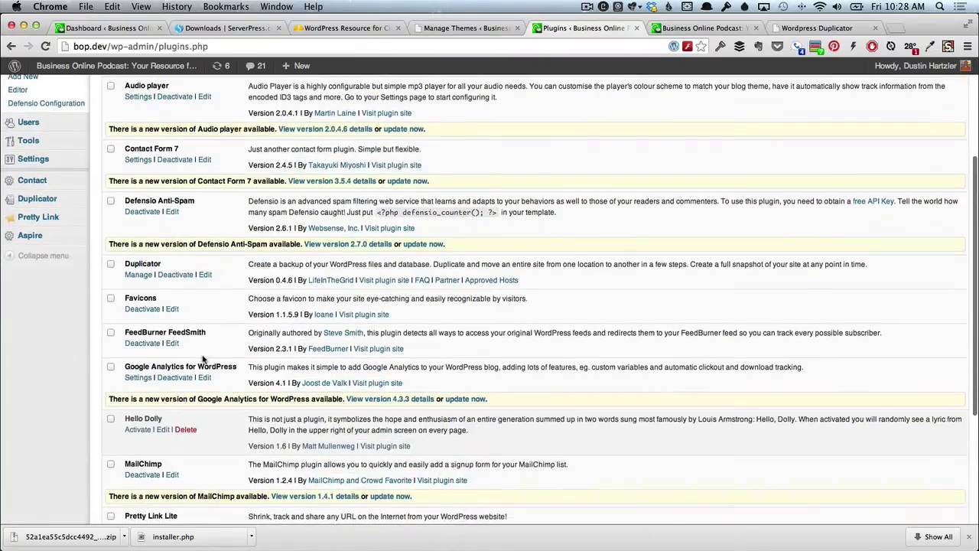
scroll(203, 359, up, 2)
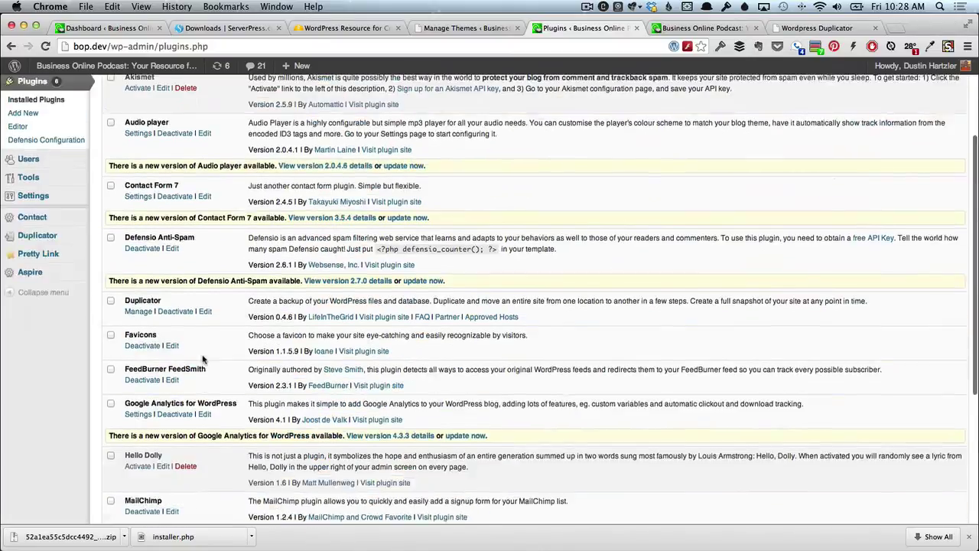
scroll(203, 360, down, 5)
scroll(203, 359, up, 6)
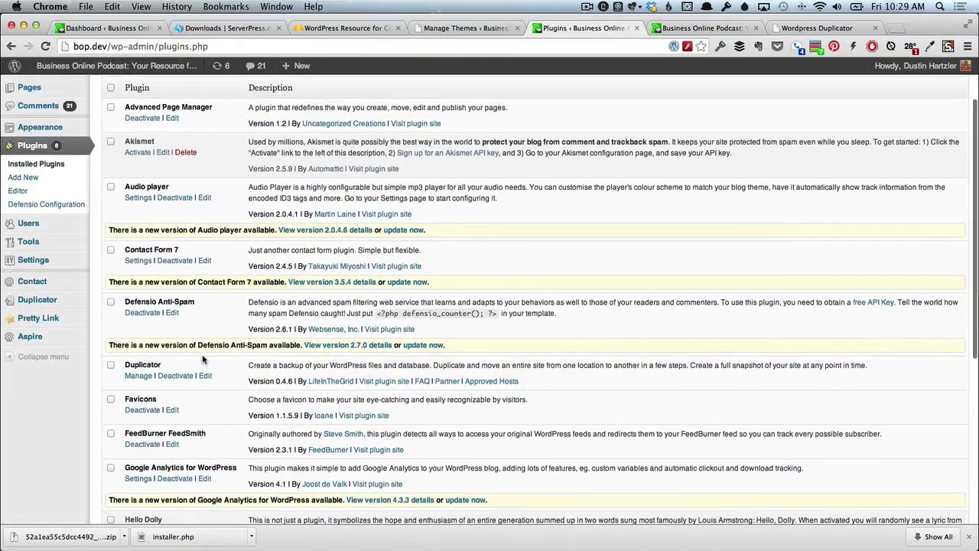
scroll(203, 359, up, 2)
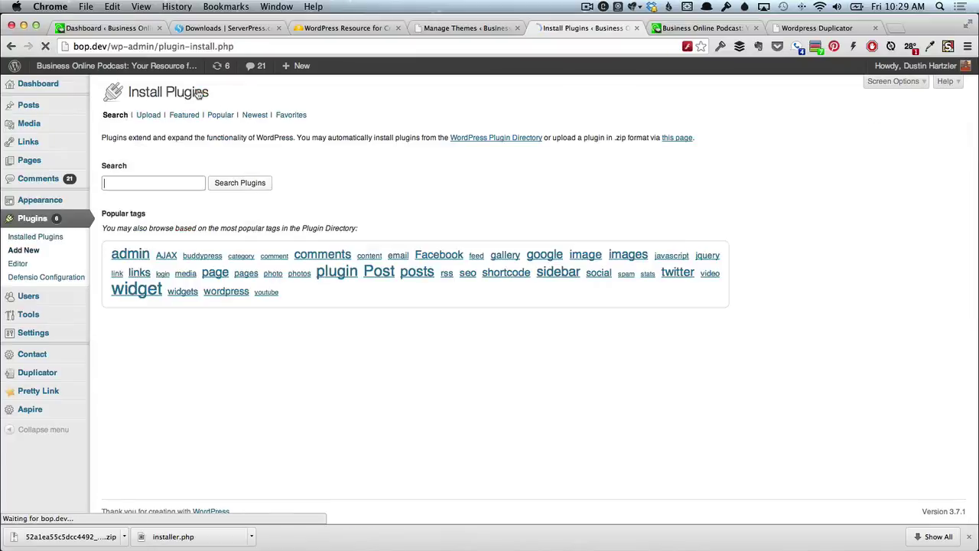
text(ad)
key(BackSpace)
key(BackSpace)
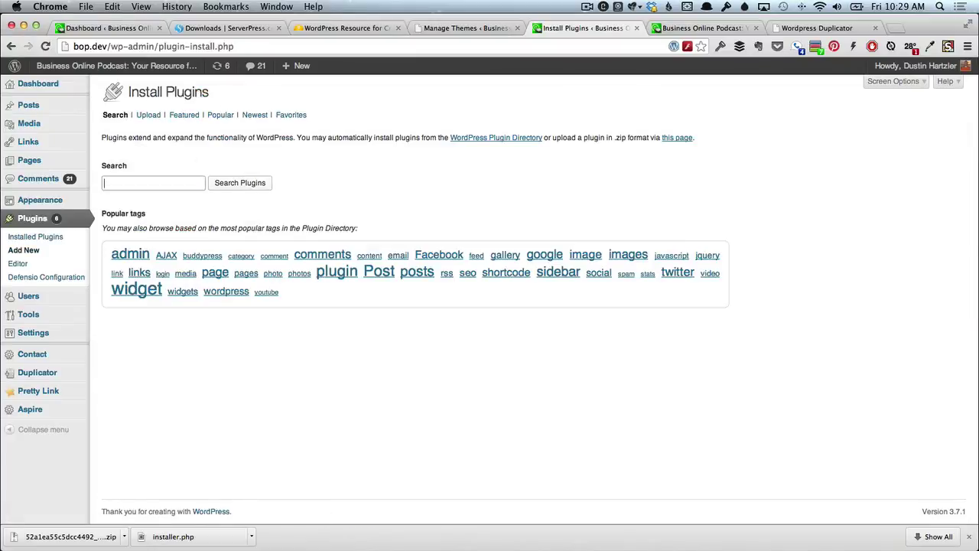
text(des)
key(Down)
key(Down)
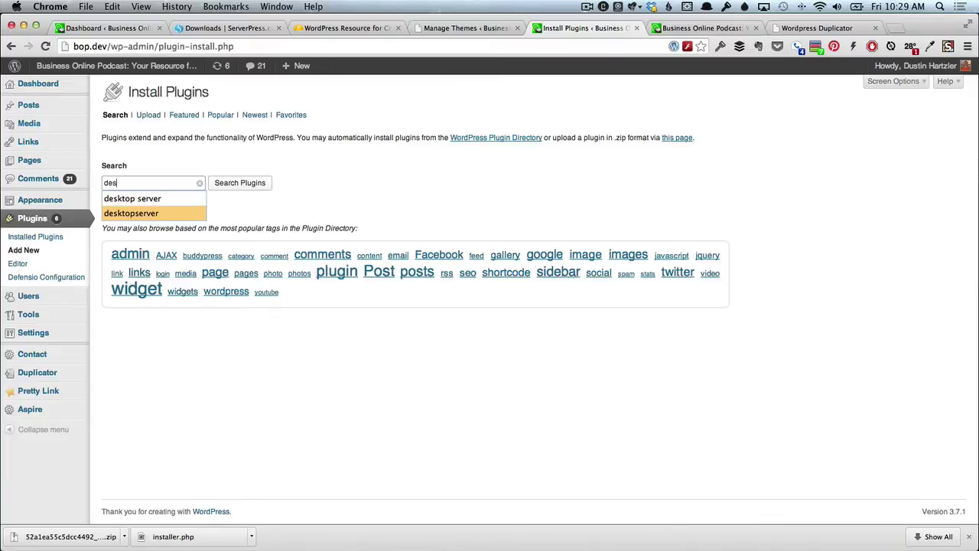
key(Return)
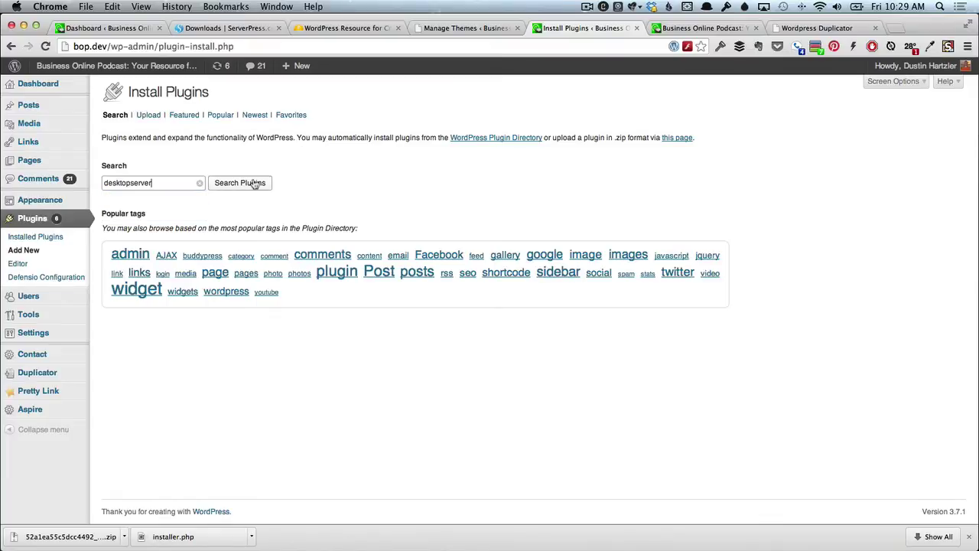
click(253, 183)
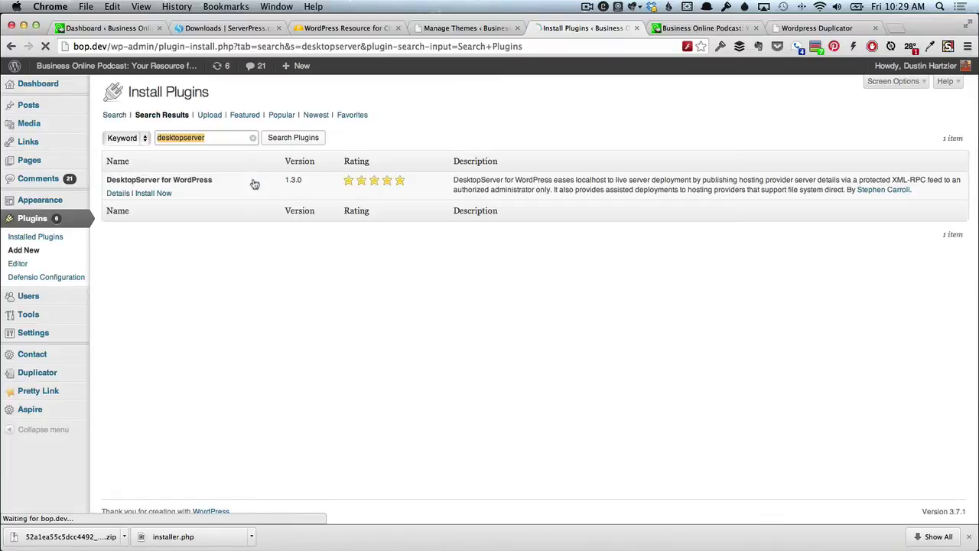
Install DesktopServer for WordPress 1.3.0 on the local bop.dev site and activate it.
click(146, 194)
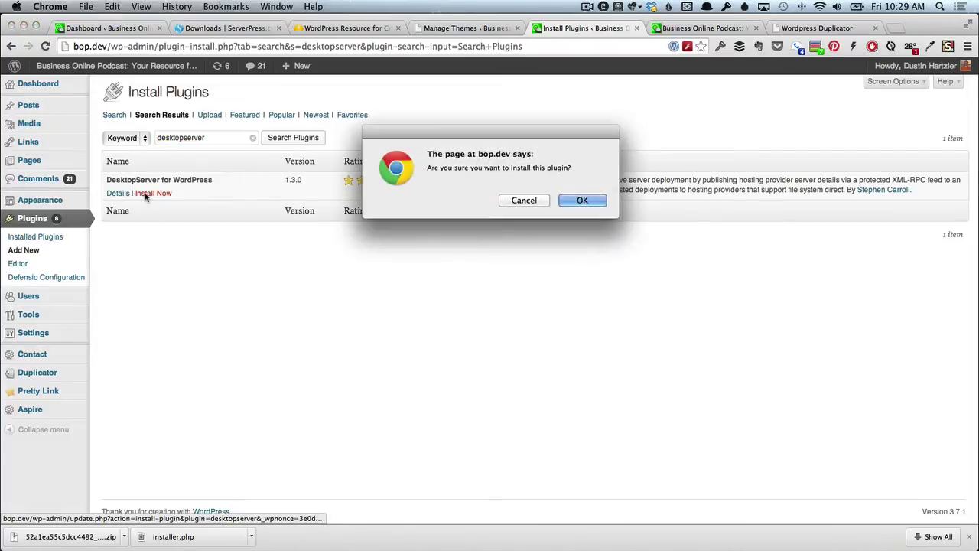
key(Return)
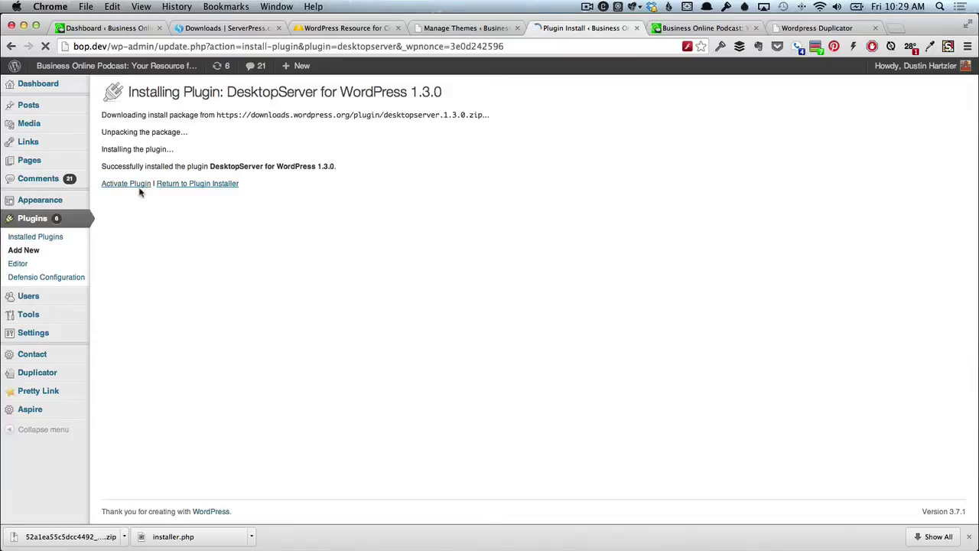
click(138, 188)
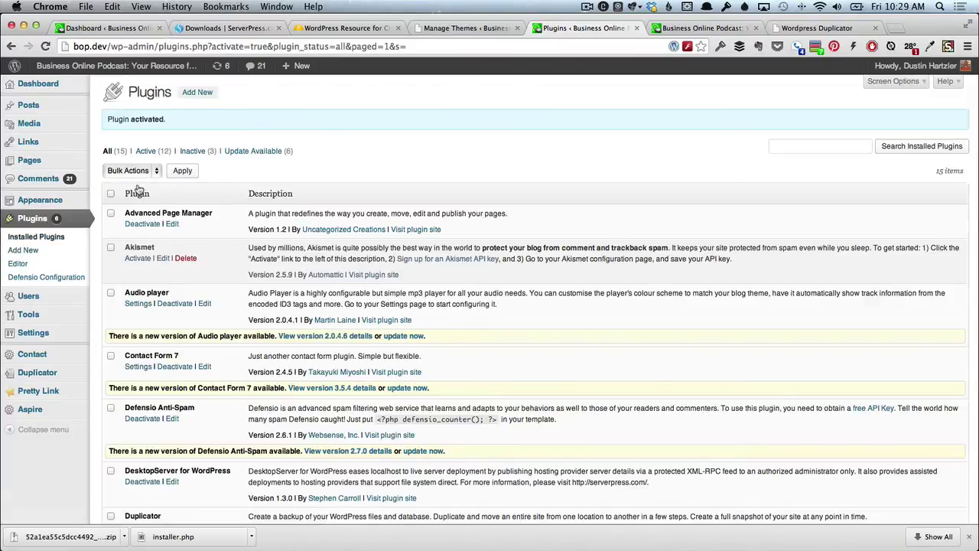
mouse_move(63, 334)
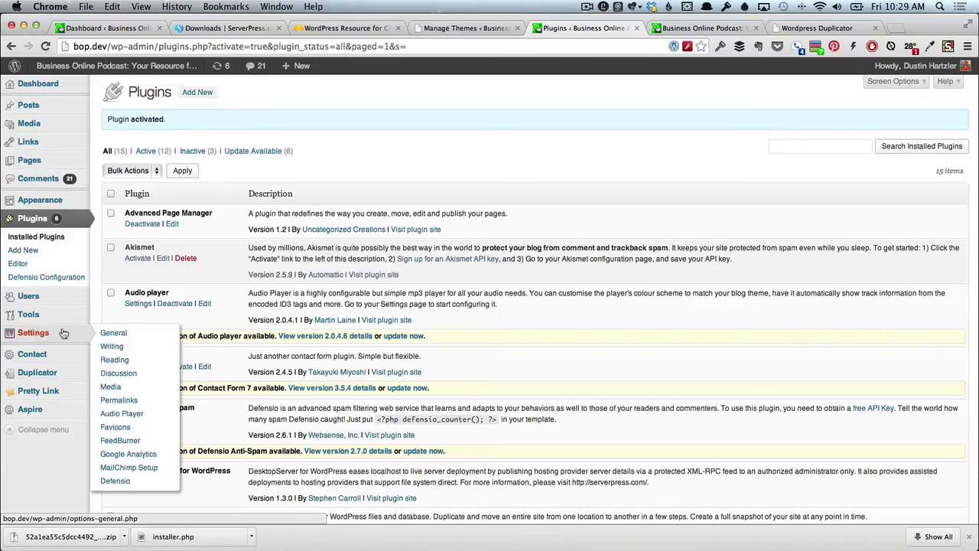
scroll(164, 297, down, 5)
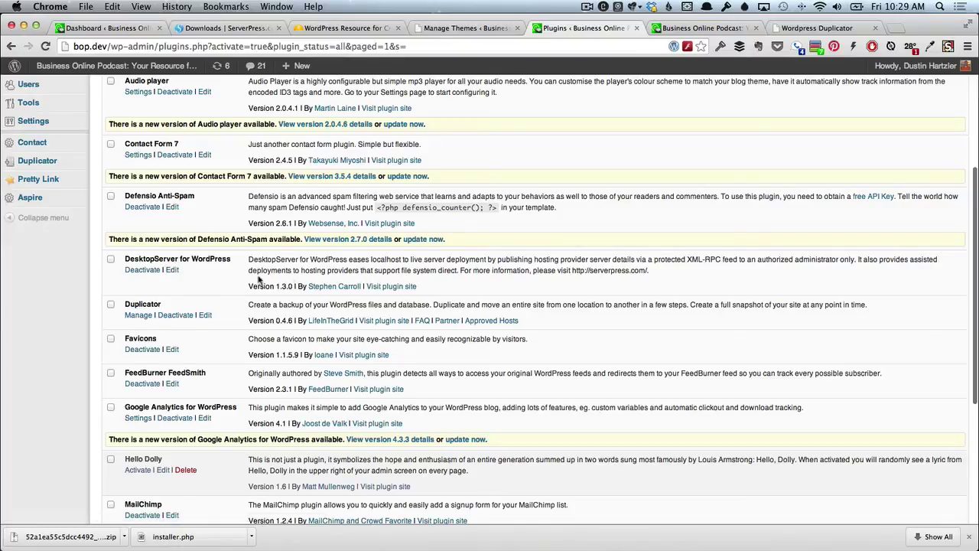
scroll(67, 260, up, 1)
mouse_move(47, 218)
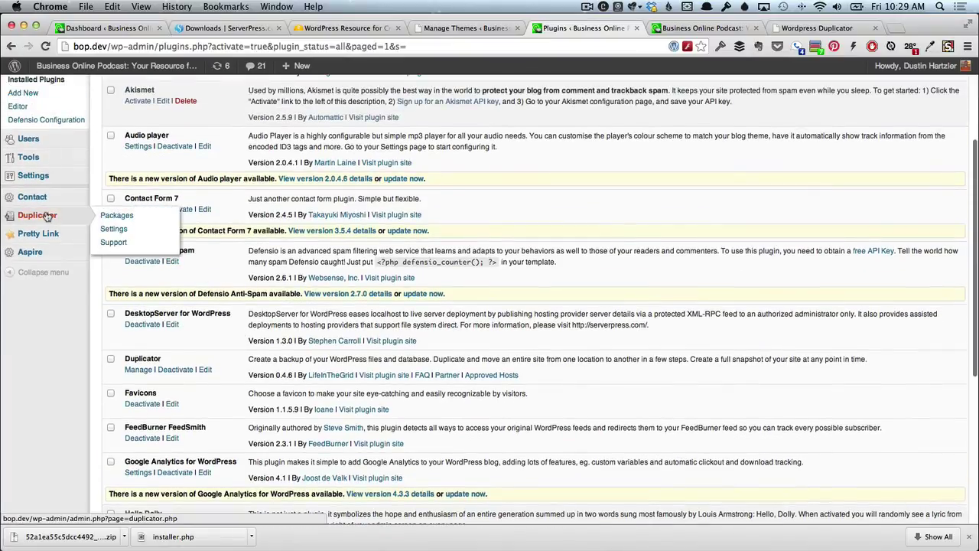
scroll(47, 216, up, 1)
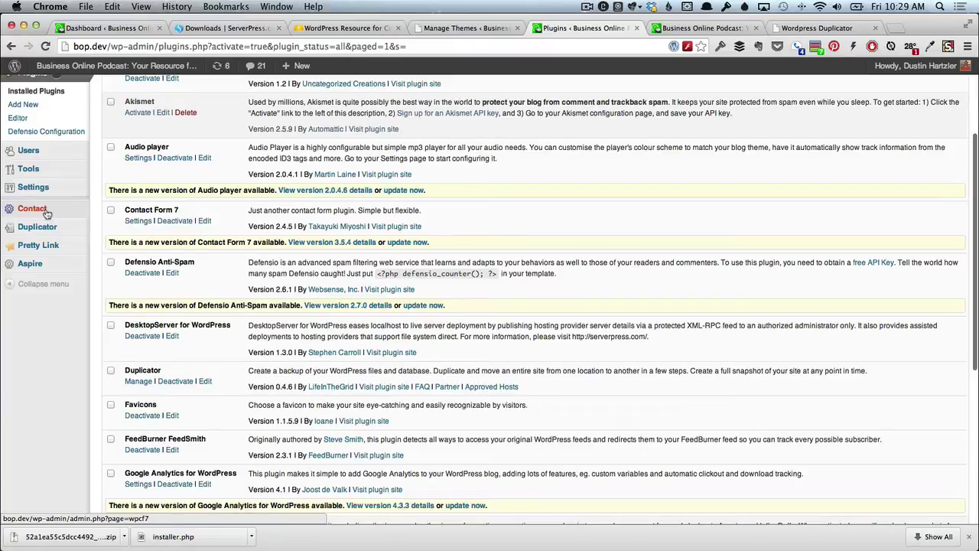
mouse_move(44, 175)
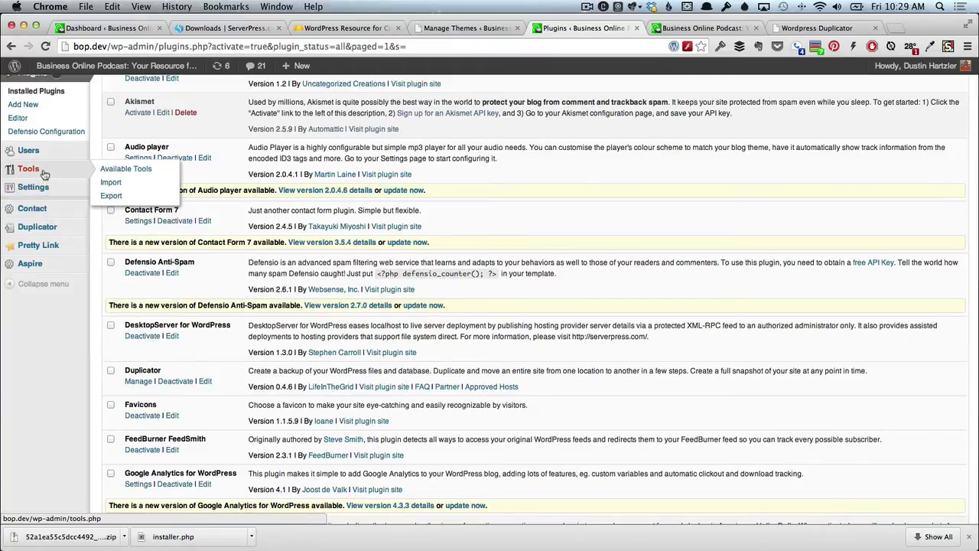
scroll(44, 175, up, 4)
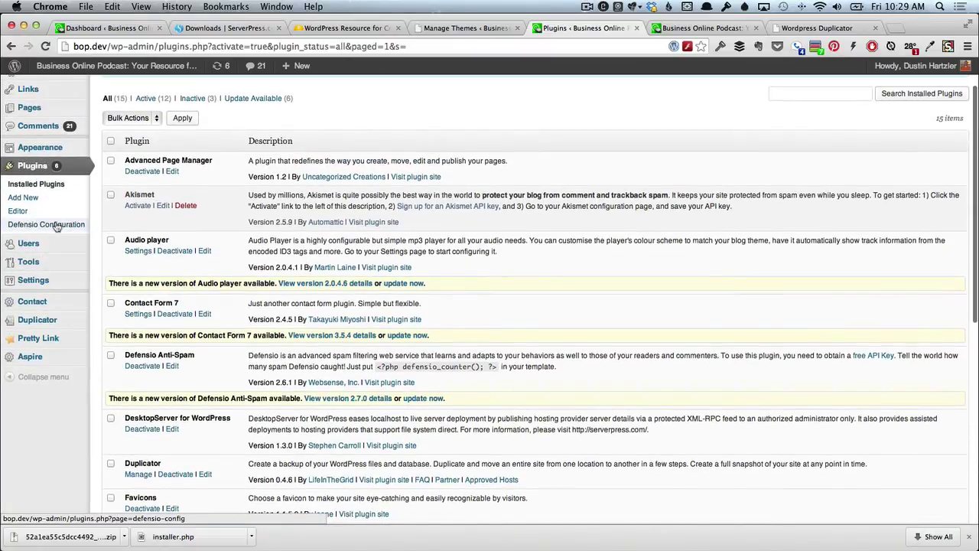
scroll(55, 252, up, 2)
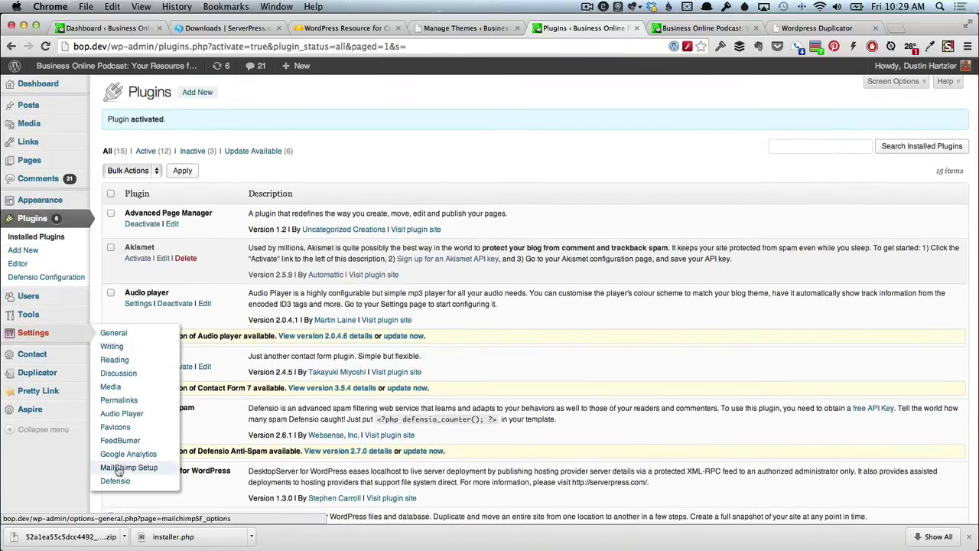
mouse_move(54, 316)
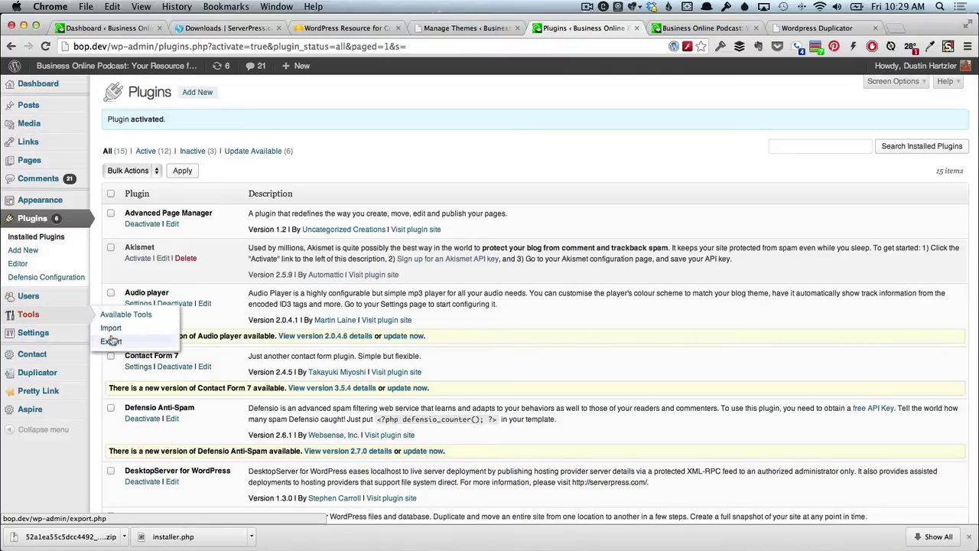
click(111, 342)
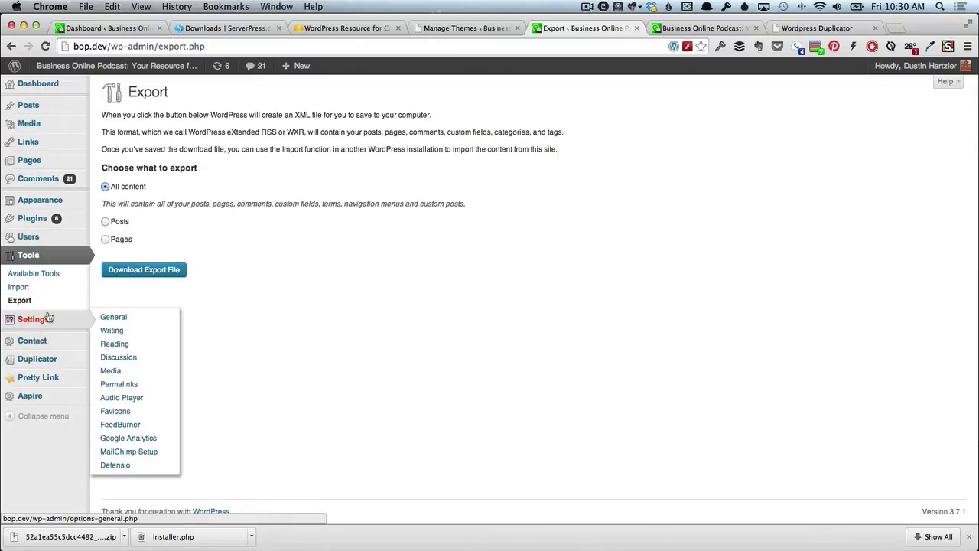
click(103, 221)
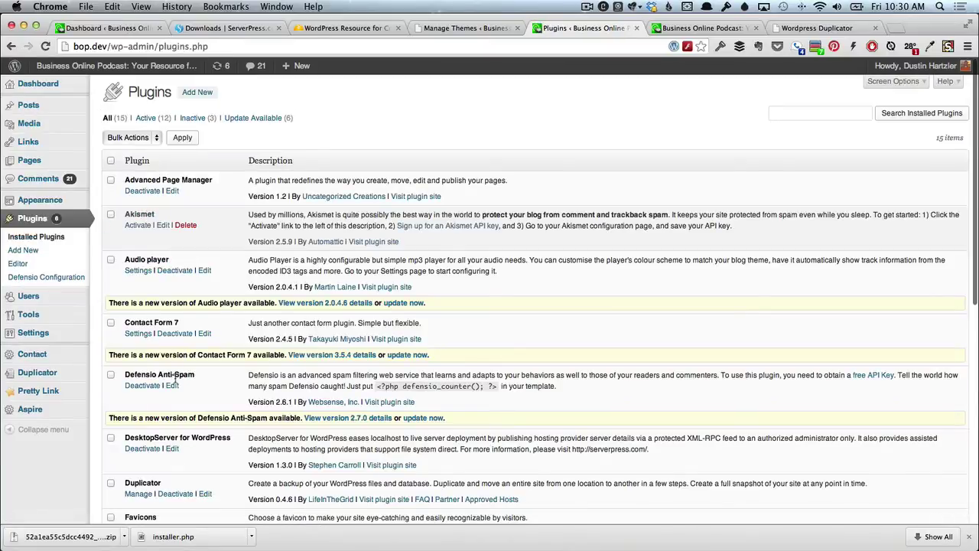
scroll(174, 380, down, 3)
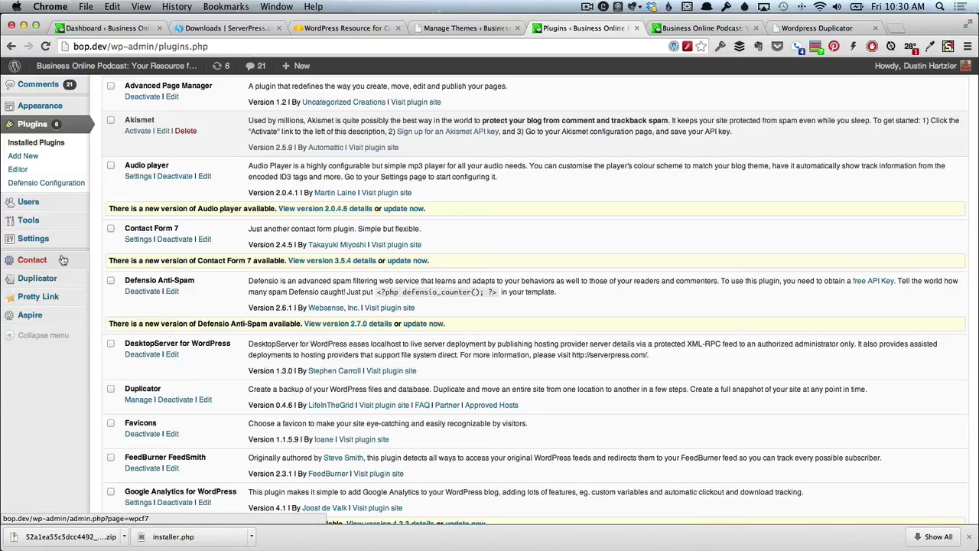
mouse_move(64, 240)
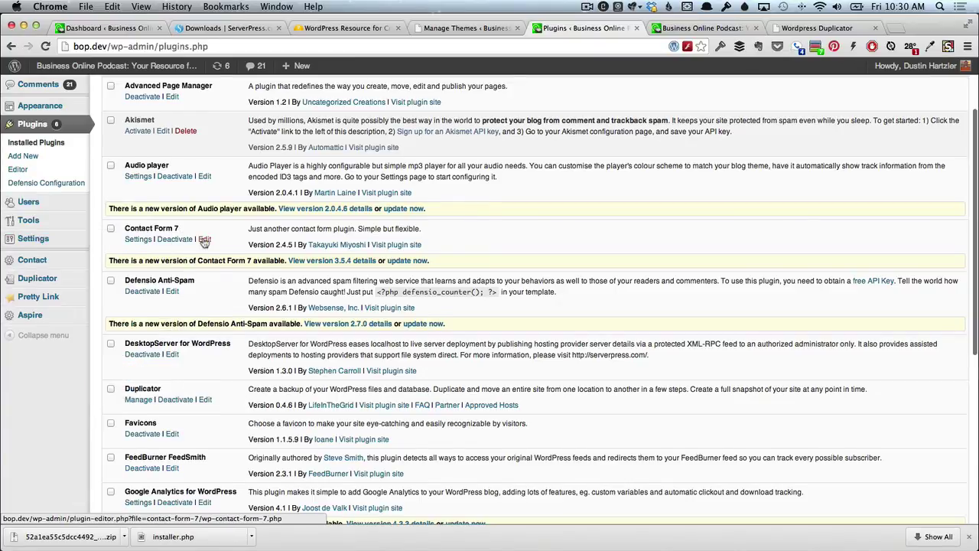
scroll(204, 241, up, 3)
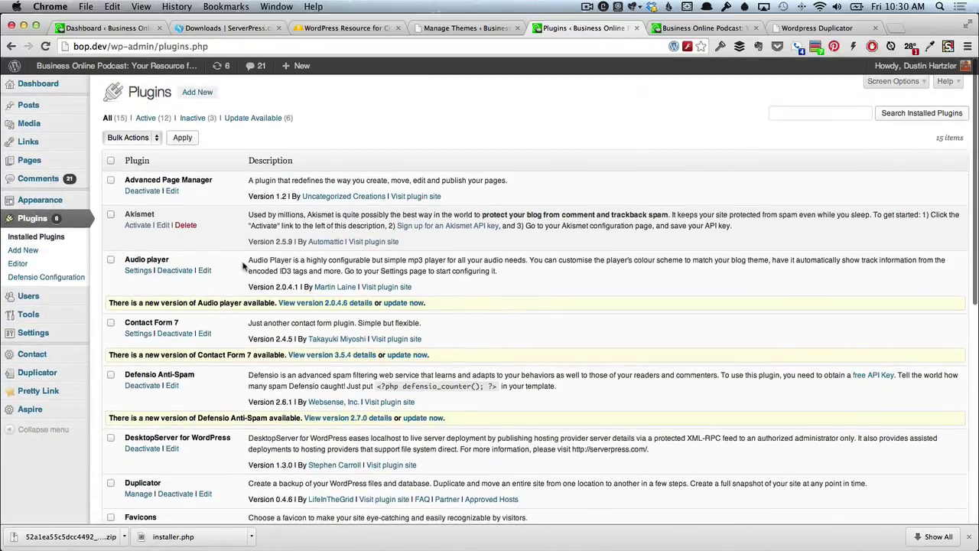
Advance DesktopServer past the configuration-complete page, then show the live site's Chrome dashboard.
key(super+Tab)
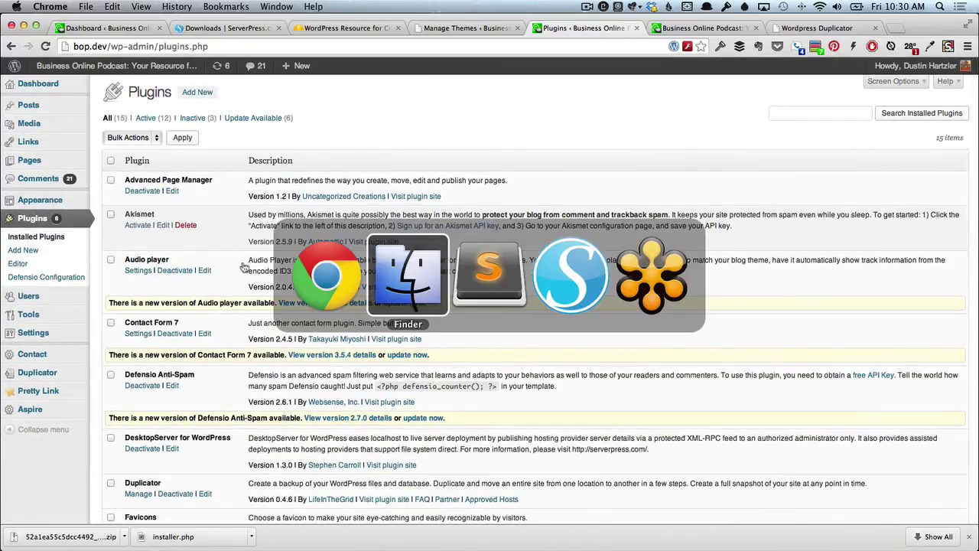
key(super+Tab)
key(super+Tab)
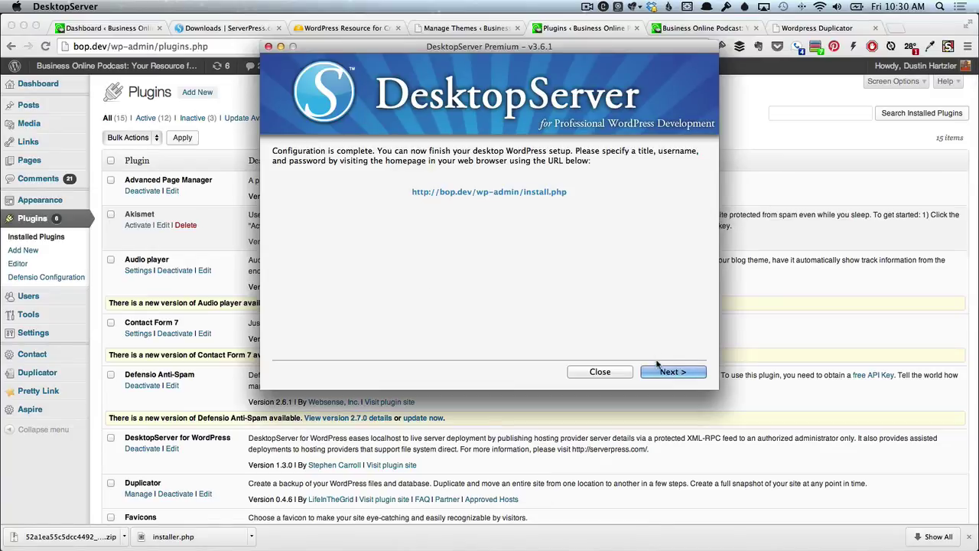
click(661, 370)
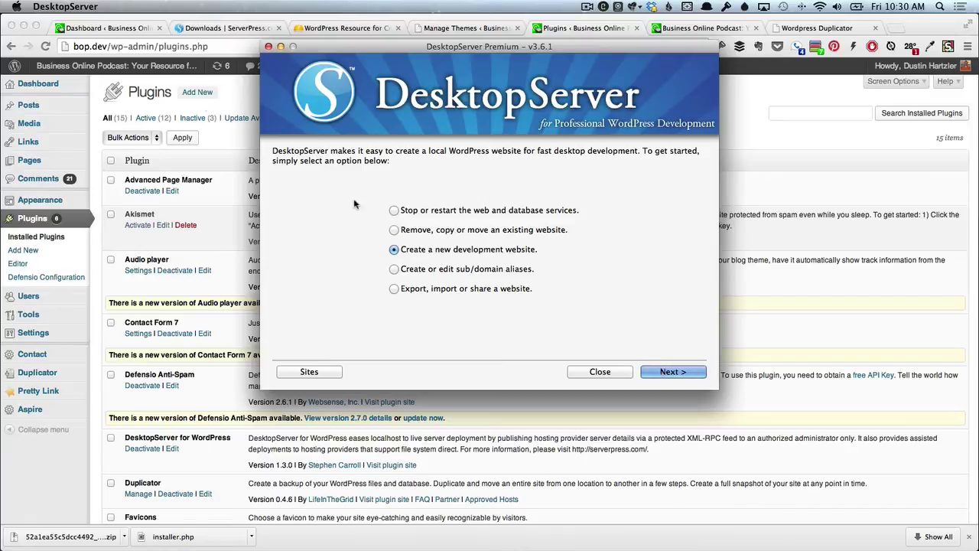
click(106, 27)
click(106, 28)
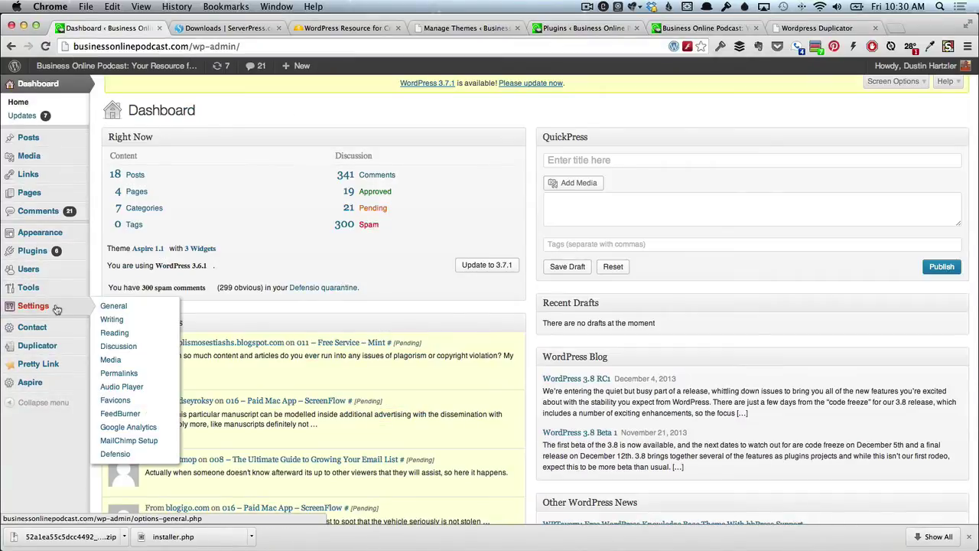
Open and look through the live site's installed plugins list.
click(119, 252)
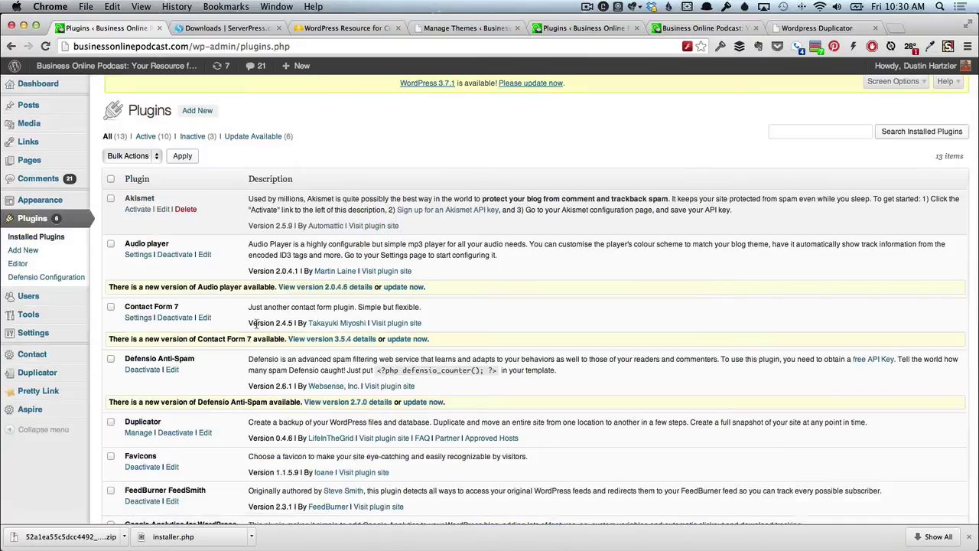
scroll(247, 338, down, 5)
scroll(208, 413, down, 4)
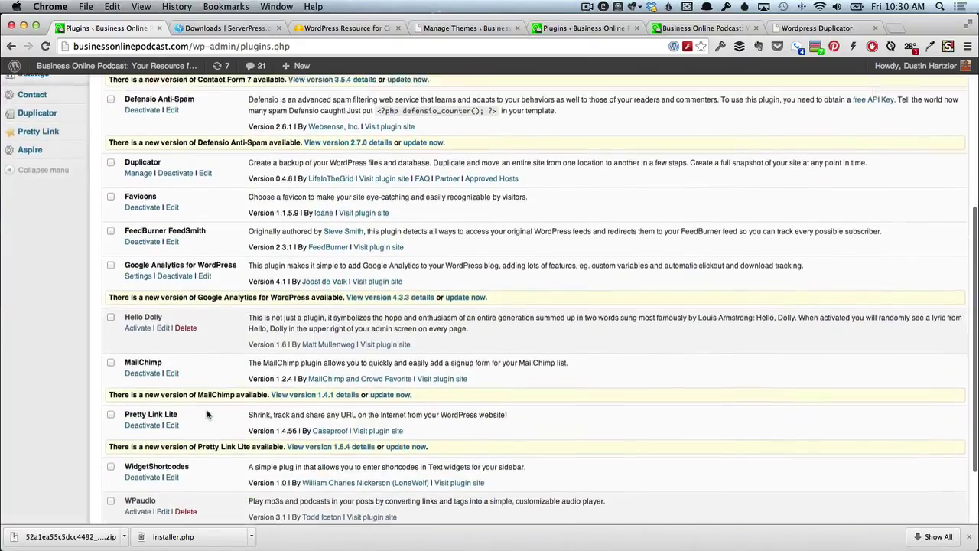
scroll(208, 413, up, 4)
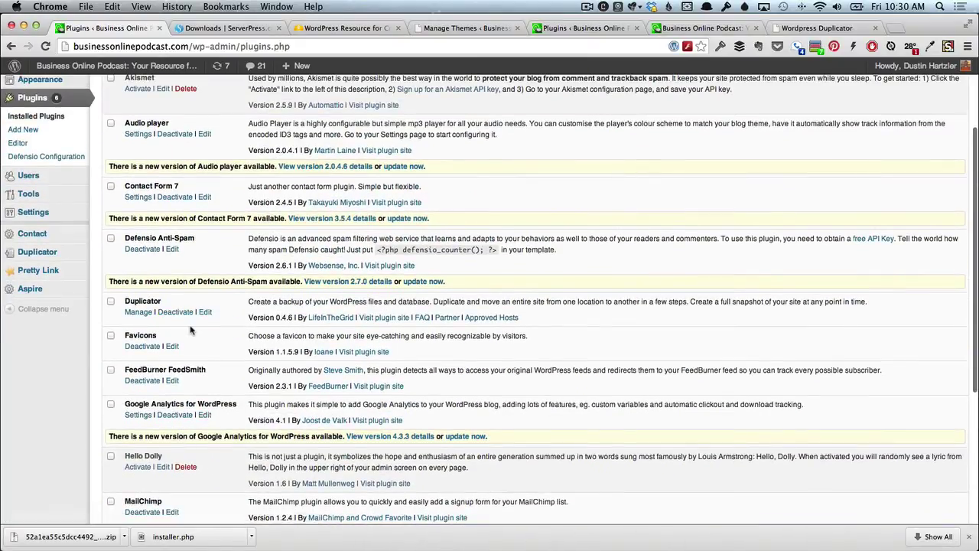
scroll(191, 327, up, 4)
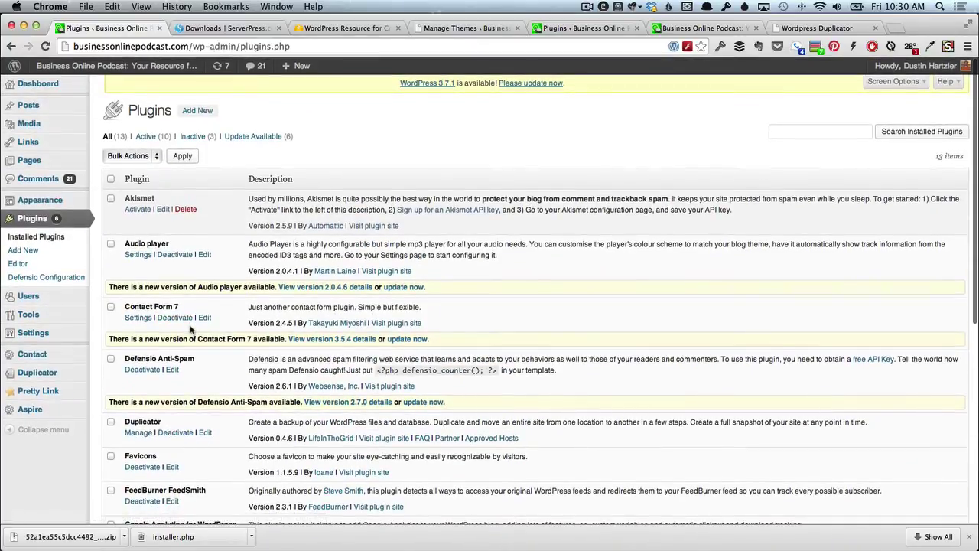
scroll(192, 329, down, 1)
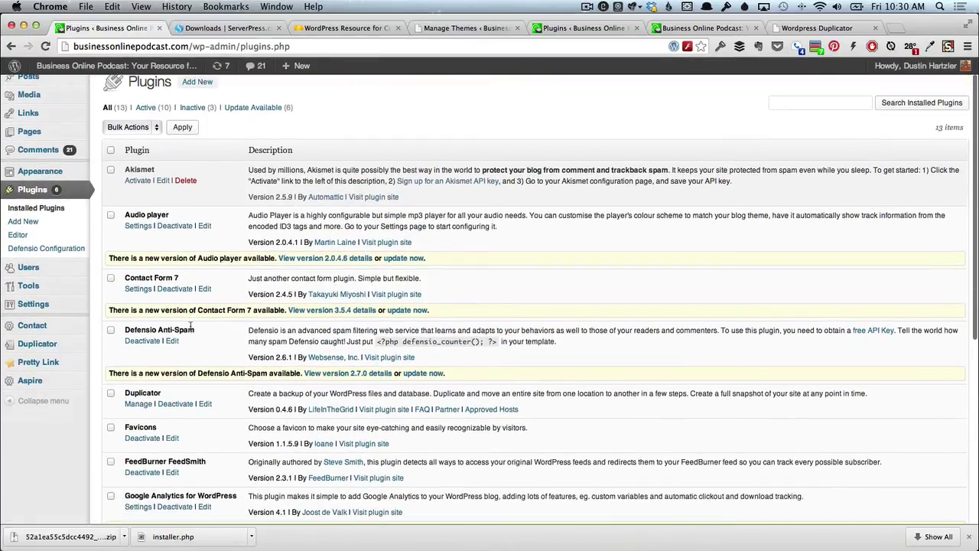
scroll(191, 327, up, 1)
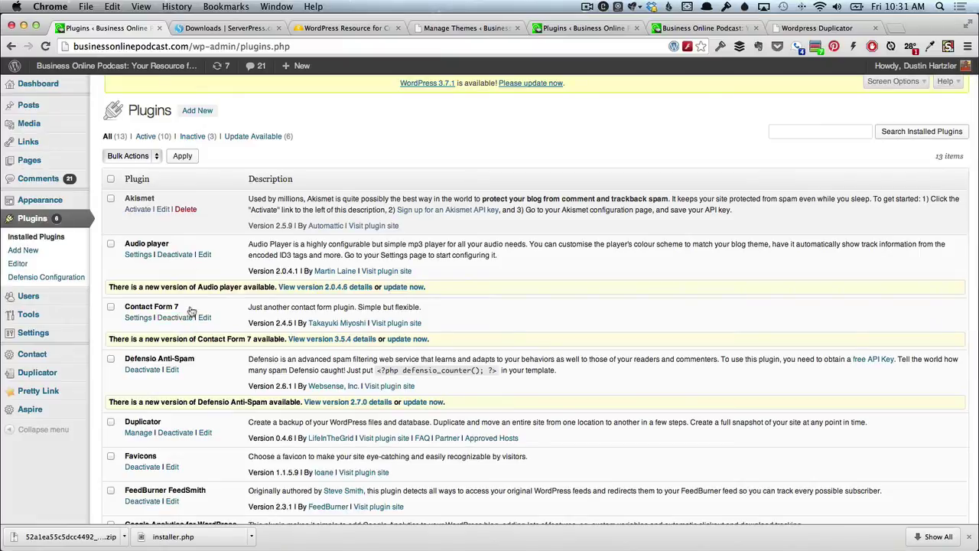
Search the live site's Add New plugins page for 'desktopserver'.
click(196, 112)
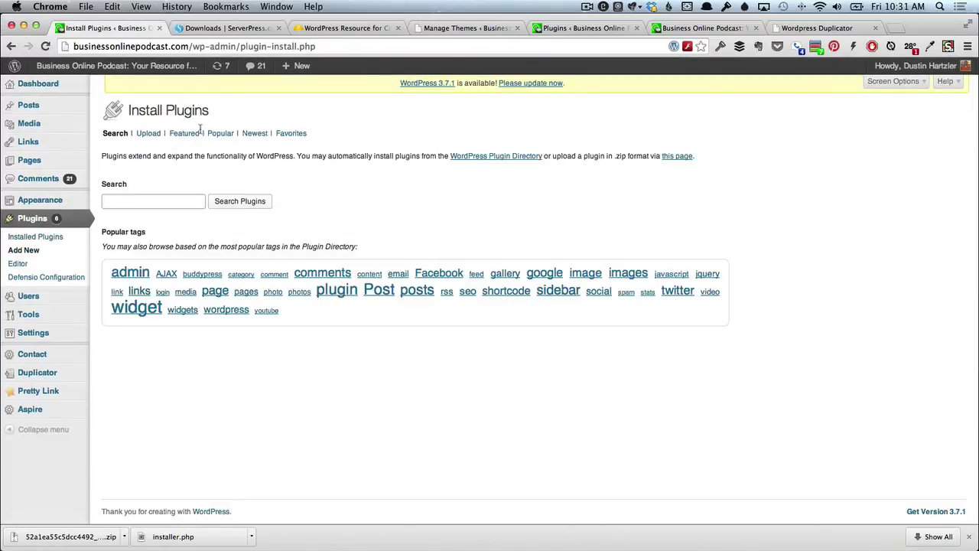
text(des)
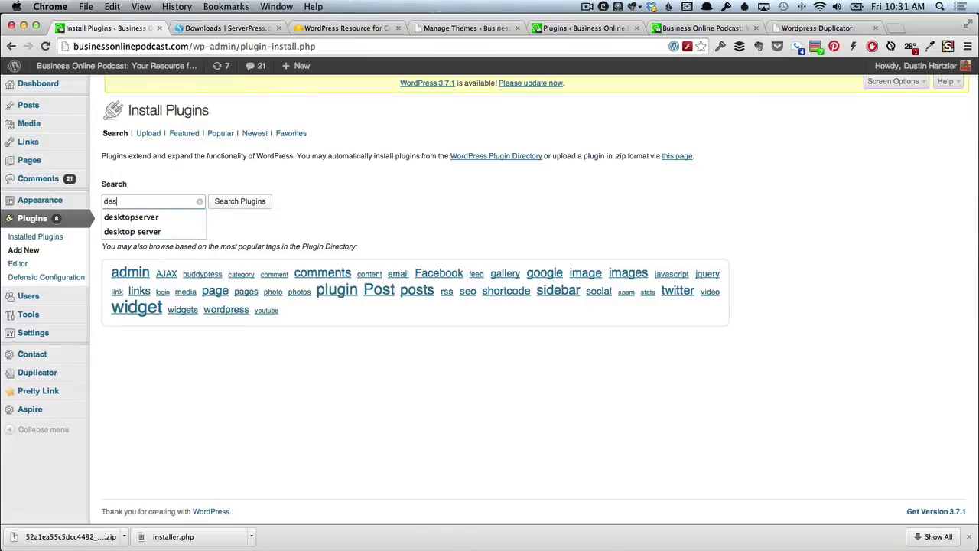
key(Up)
key(Return)
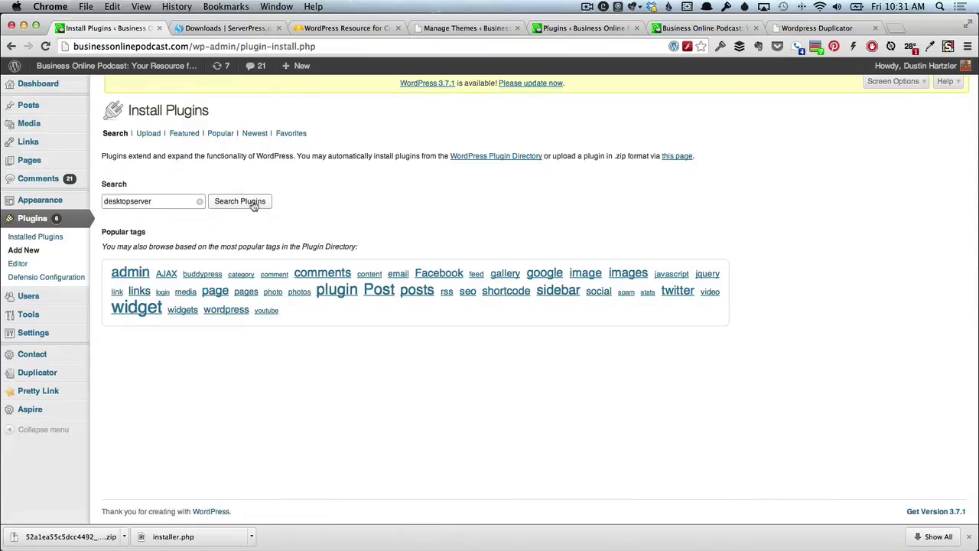
click(268, 200)
key(super+Tab)
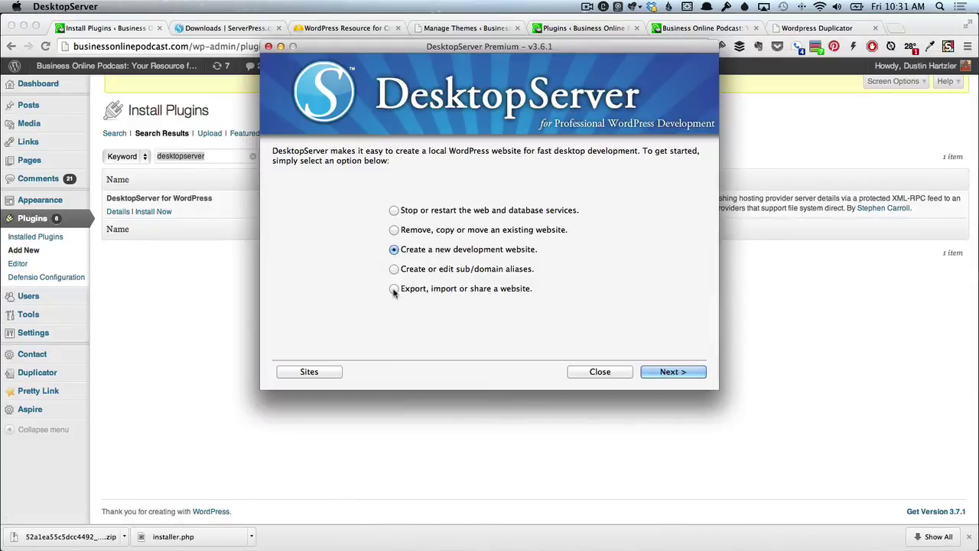
Set up an export of bop.dev as businessonlinepodcast.com in DesktopServer.
click(394, 289)
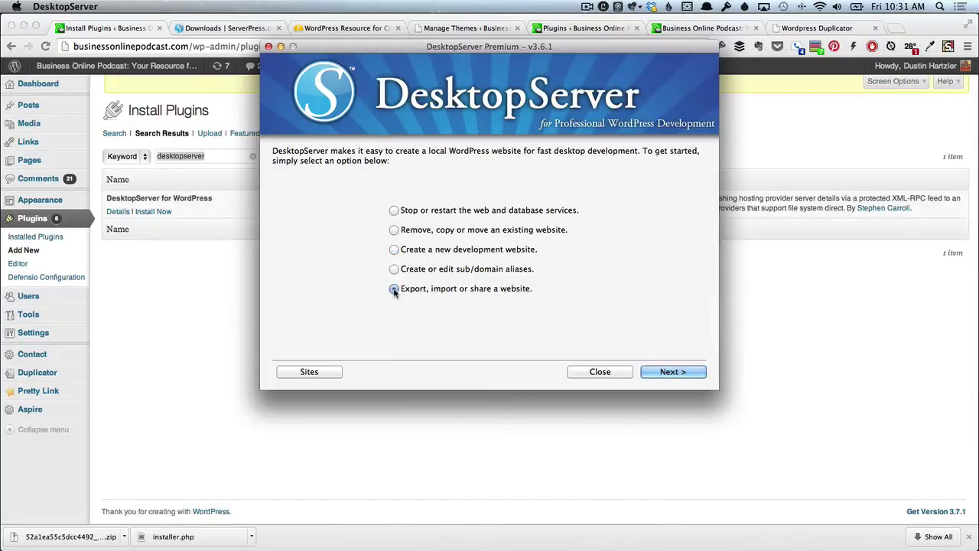
click(688, 373)
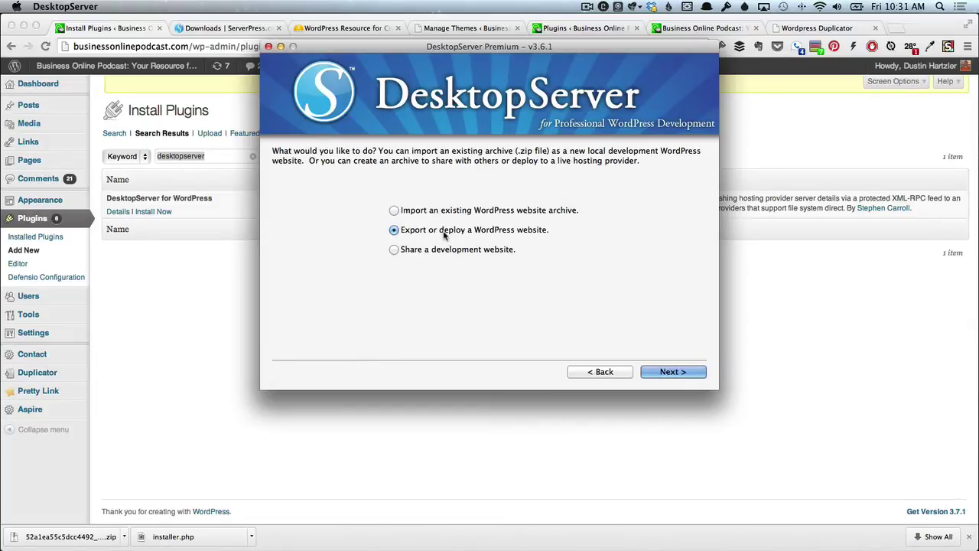
click(670, 374)
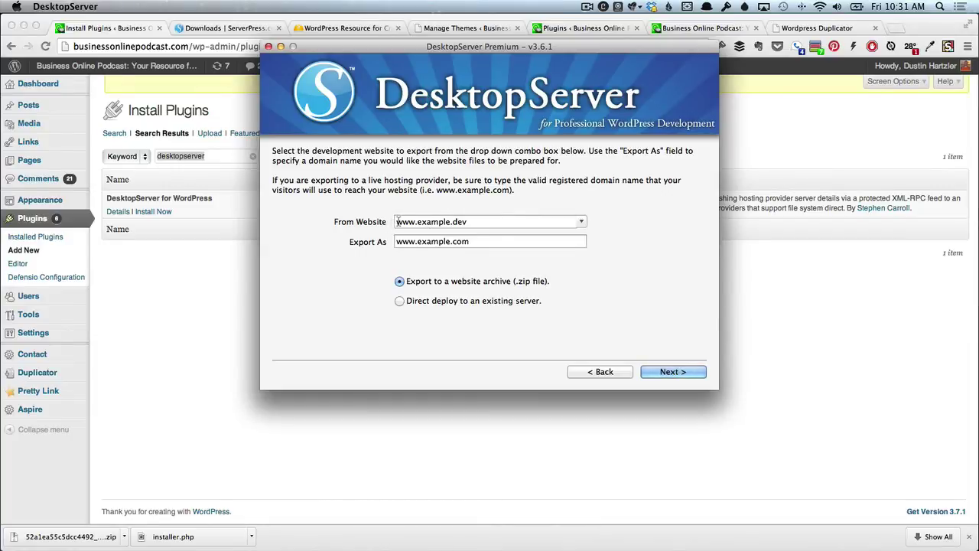
click(582, 223)
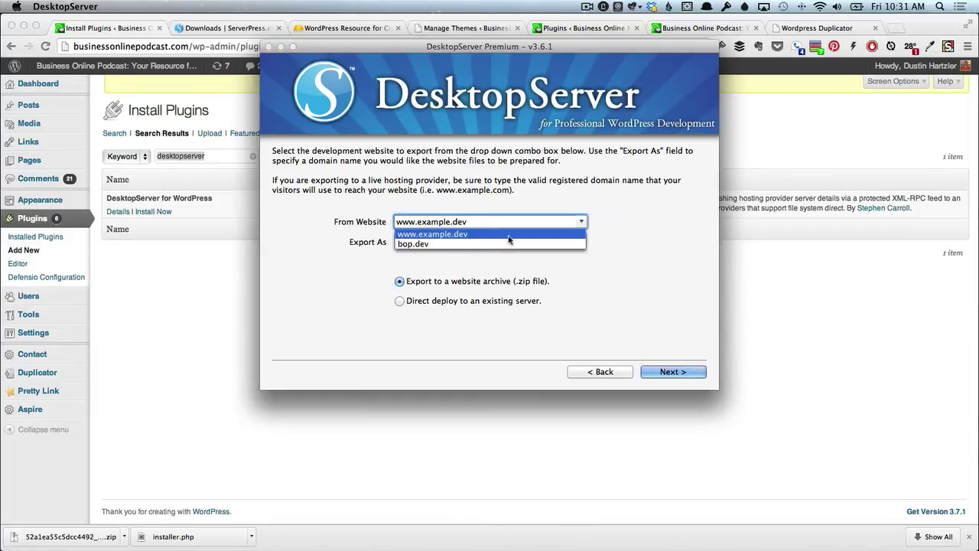
click(439, 245)
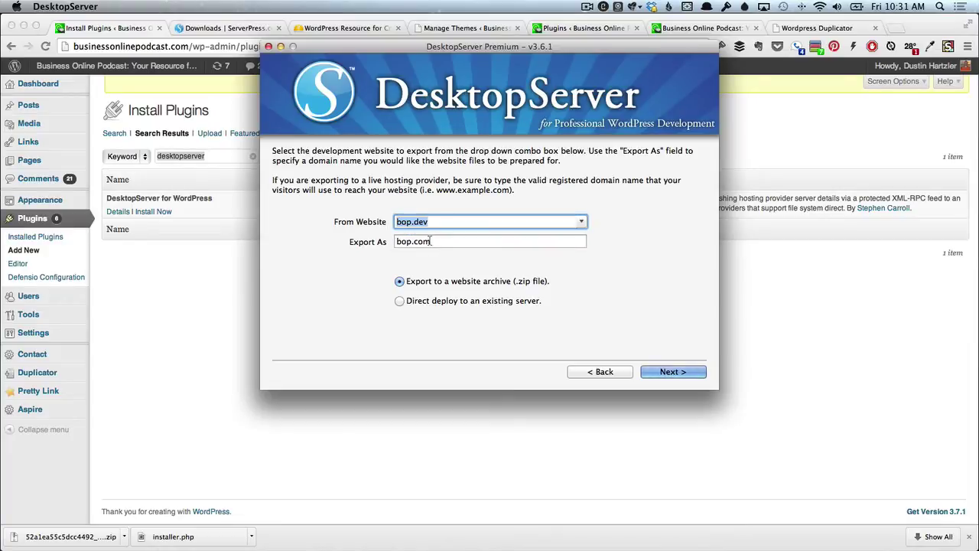
click(396, 241)
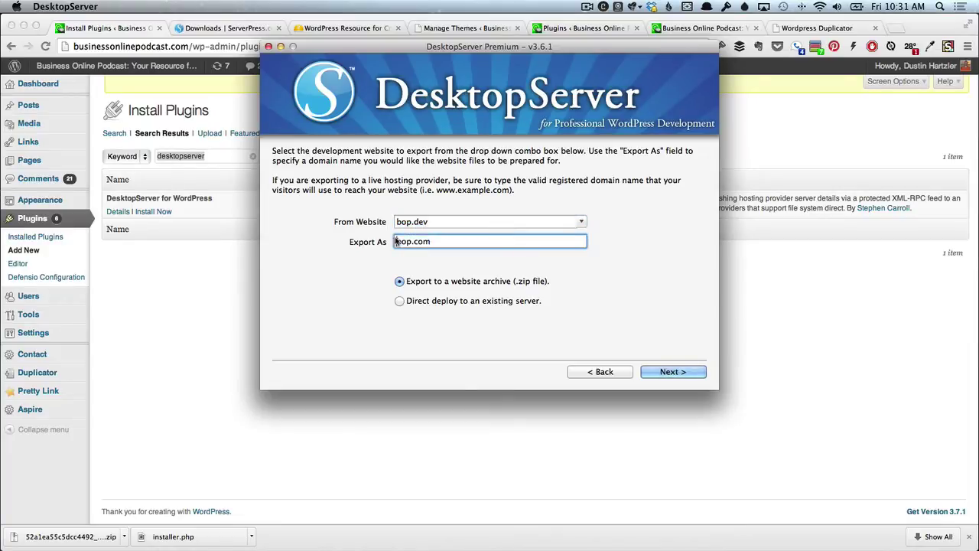
key(BackSpace)
key(BackSpace)
text(usinessonlinepodcast)
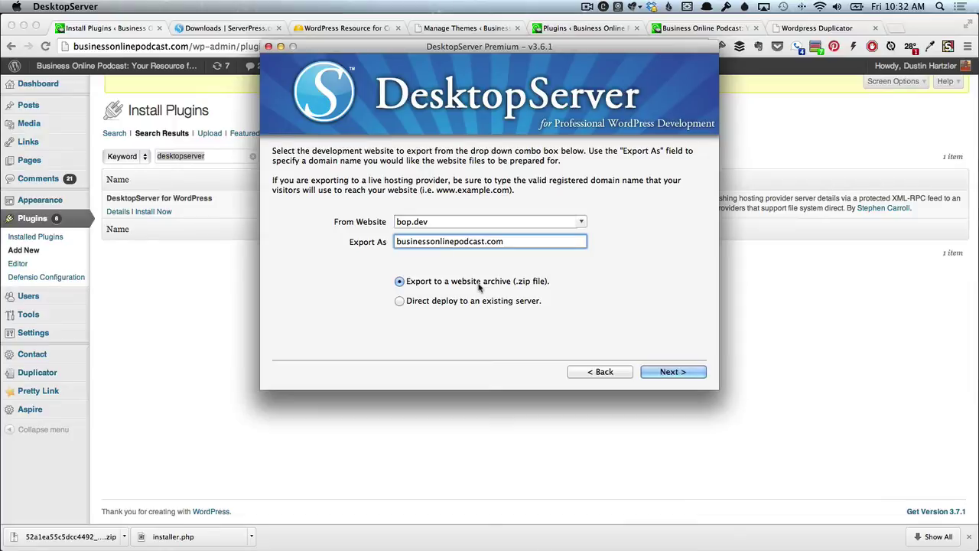
Choose Direct deploy, submit the WordPress admin username and password, and dismiss the plugin-not-activated warning.
click(482, 303)
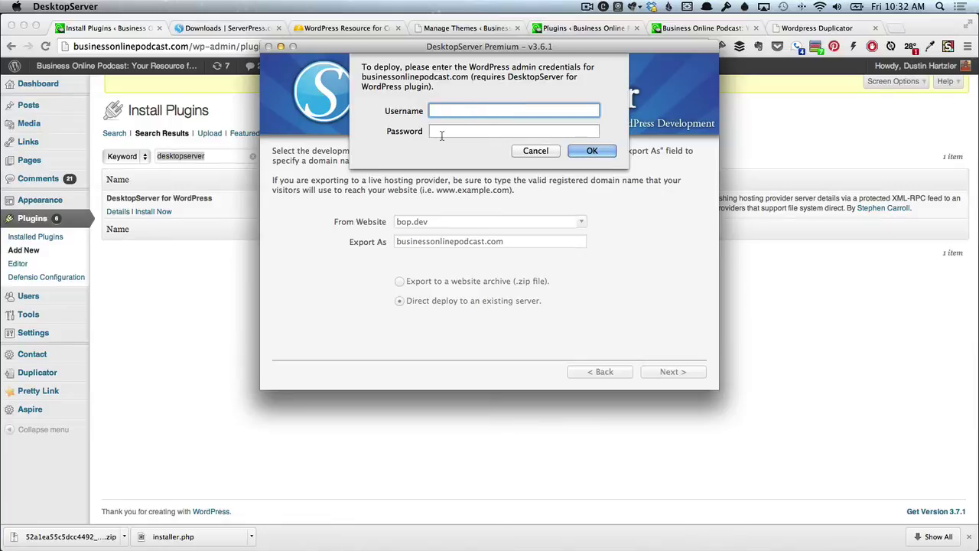
text(admin)
key(Tab)
text(••••)
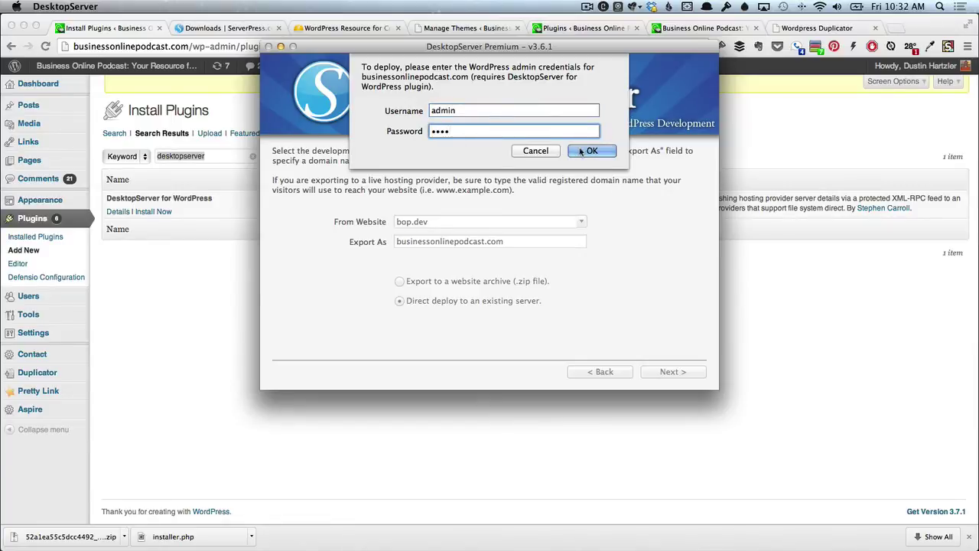
click(583, 151)
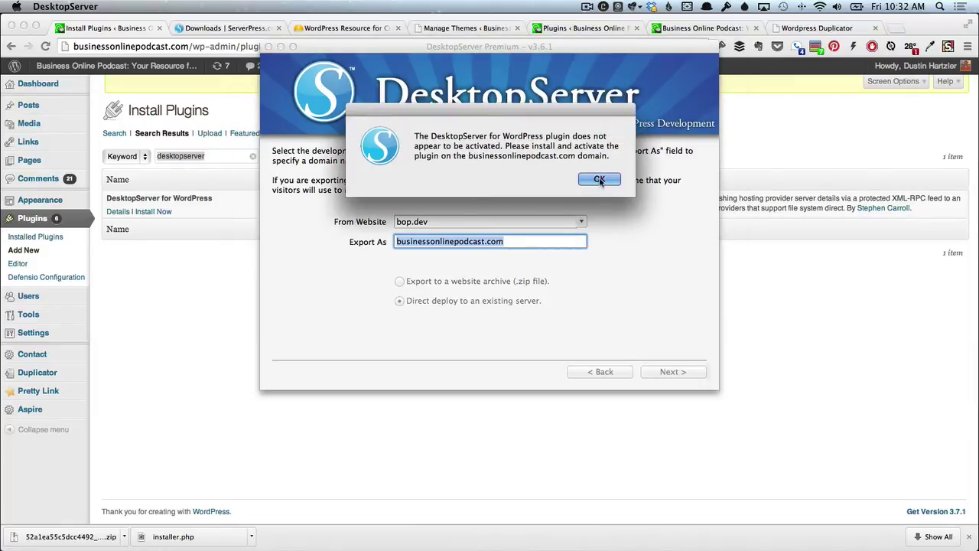
click(600, 179)
click(172, 247)
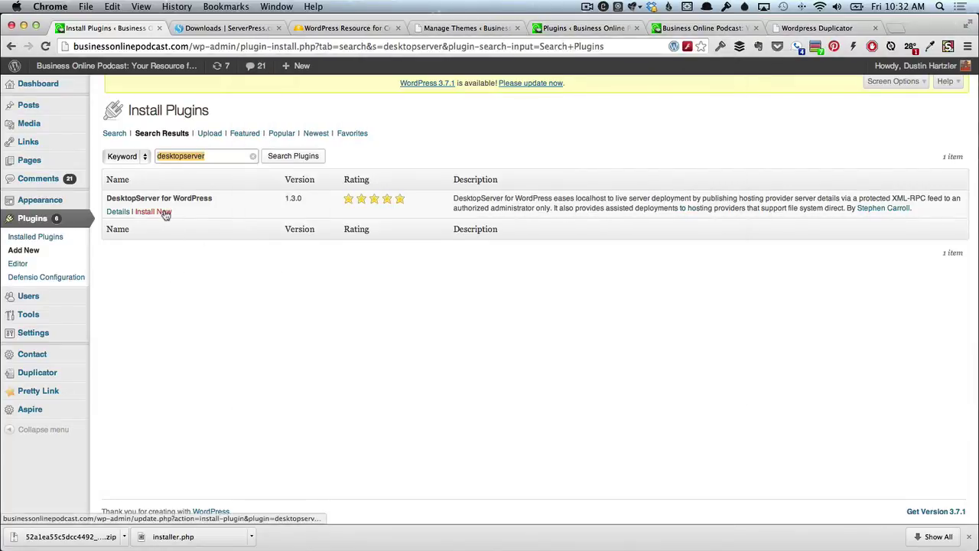
Install DesktopServer for WordPress 1.3.0 on businessonlinepodcast.com and activate it.
click(154, 211)
click(581, 201)
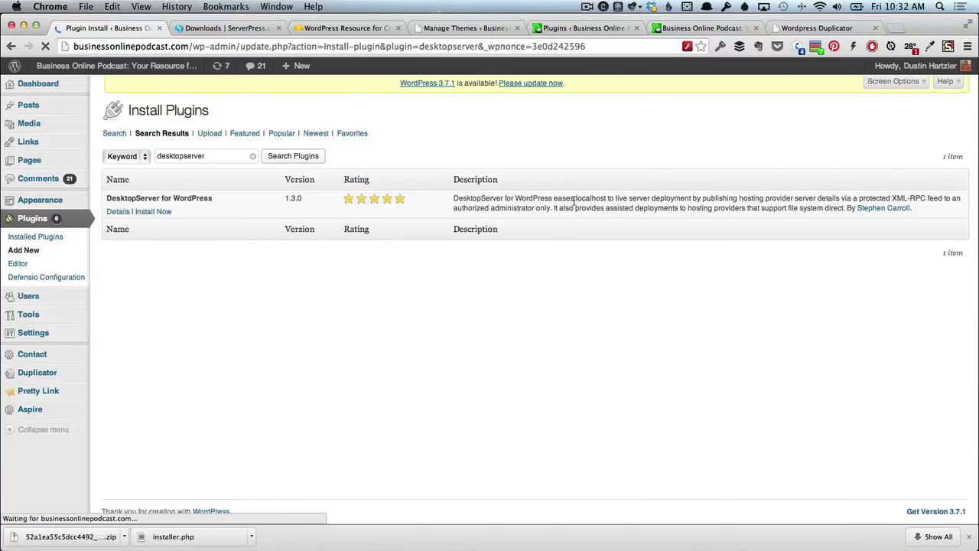
click(132, 203)
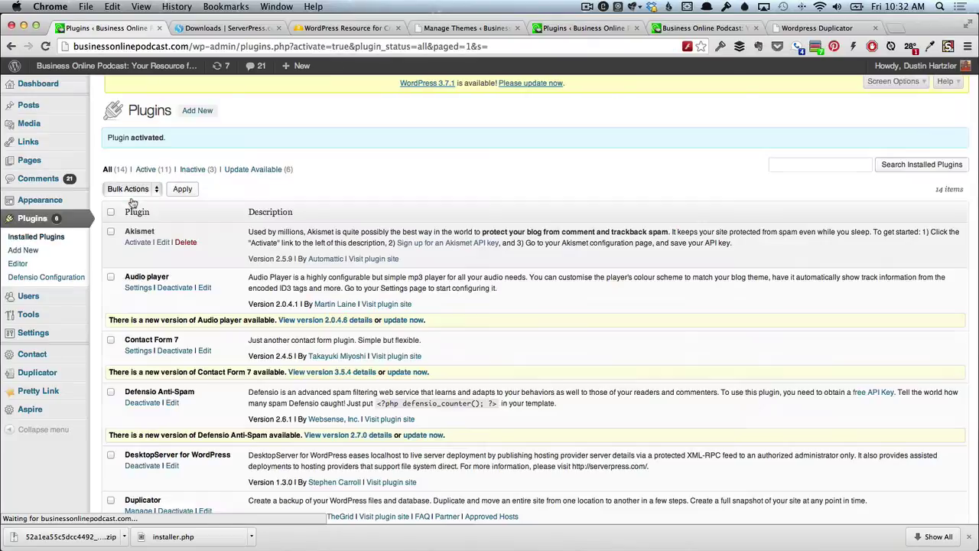
scroll(175, 277, down, 1)
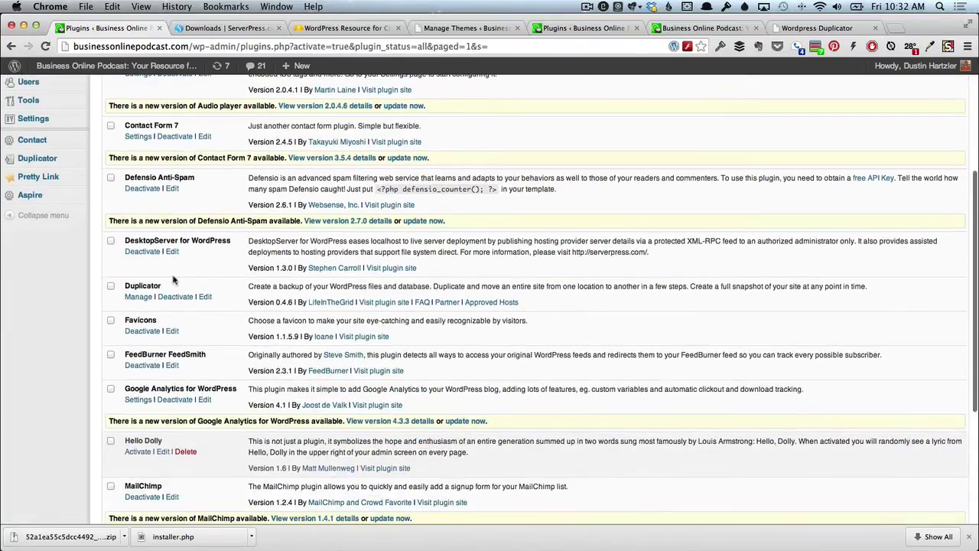
scroll(175, 280, up, 5)
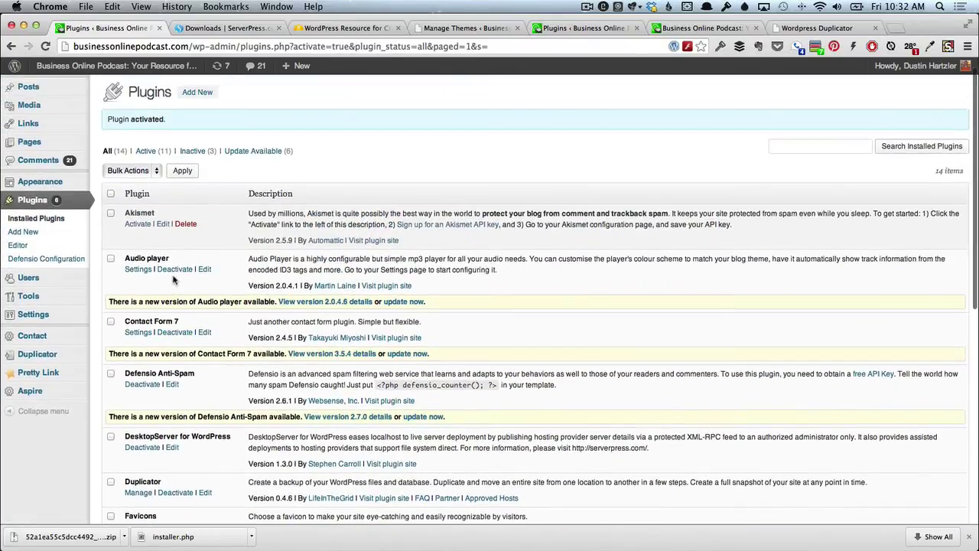
key(super+Tab)
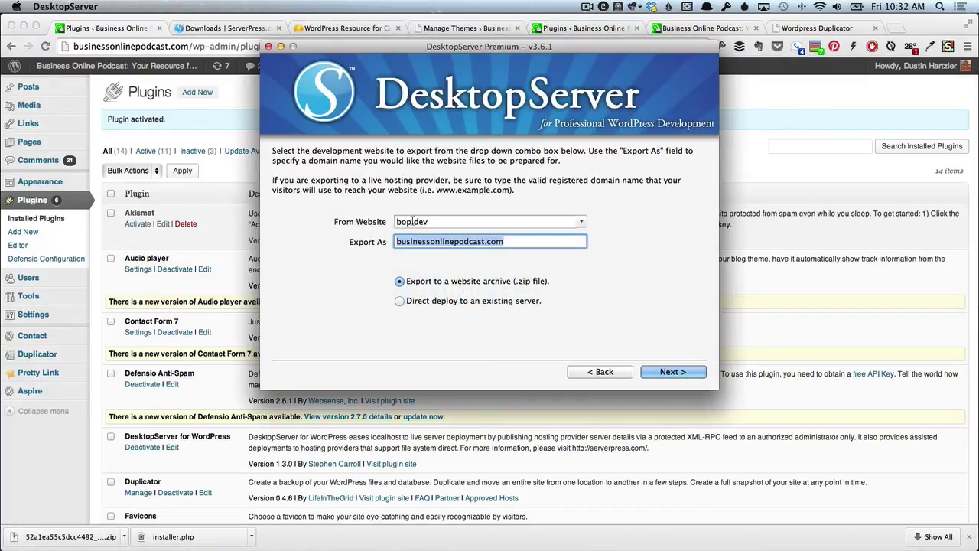
Select Direct deploy again and log in with the live site's WordPress admin credentials.
click(399, 301)
click(671, 371)
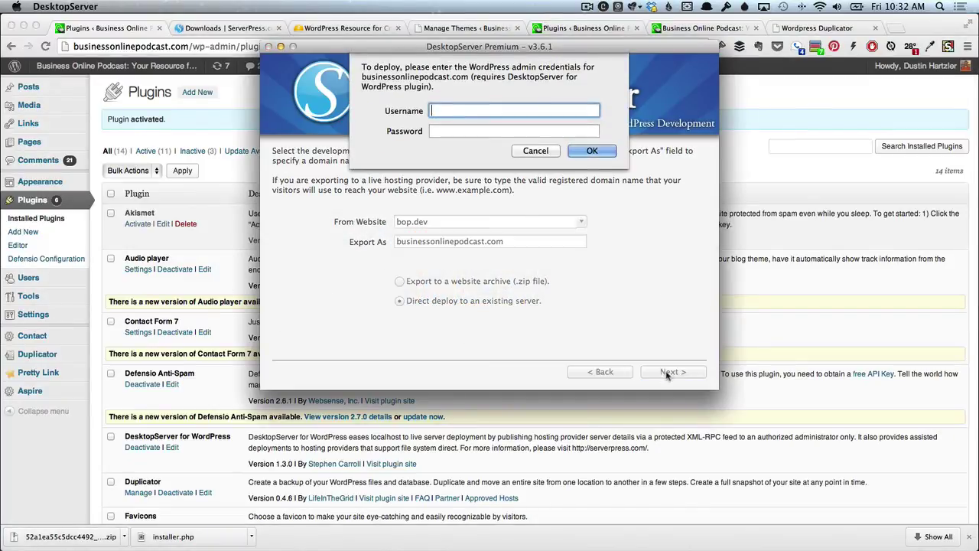
text(admin)
key(Tab)
text(••••••)
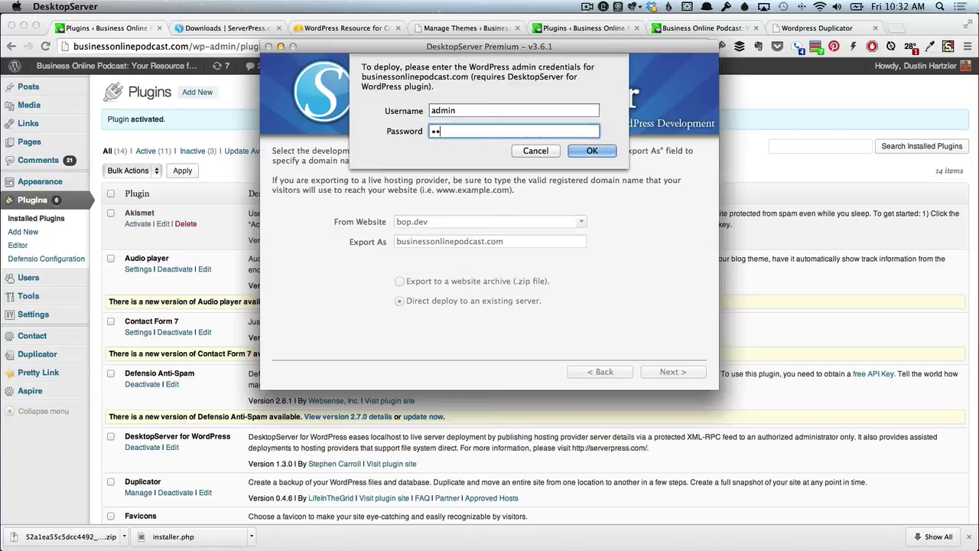
key(Return)
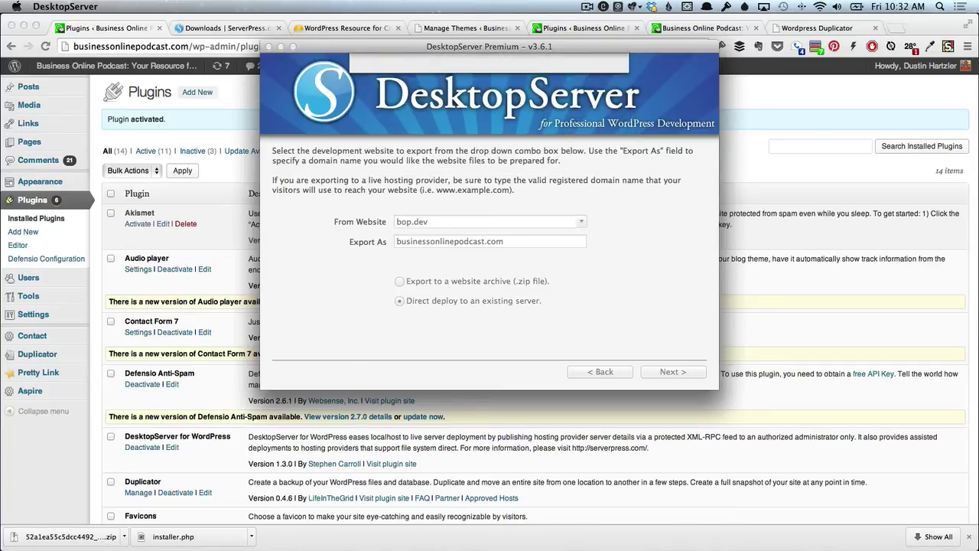
click(671, 372)
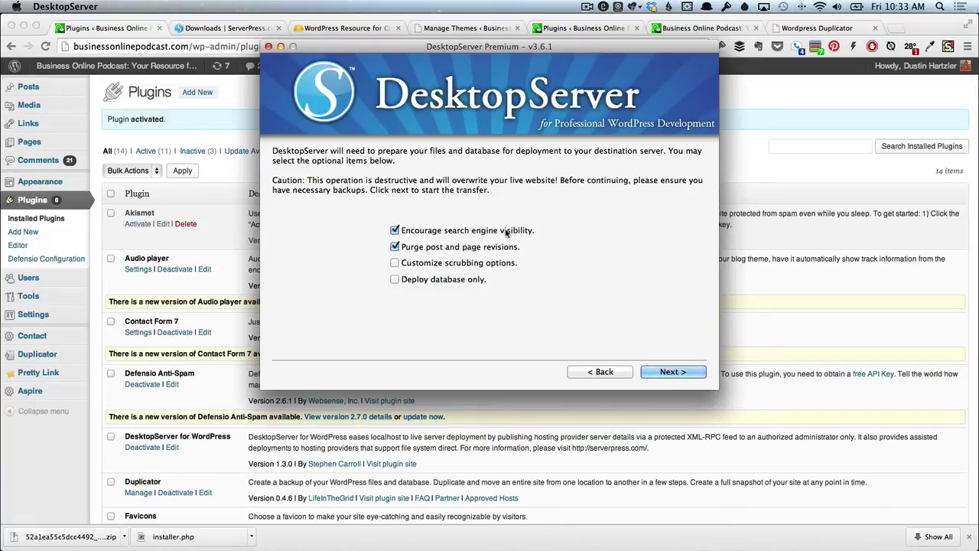
Keep the default deployment options and begin transferring bop.dev to the live server.
click(673, 372)
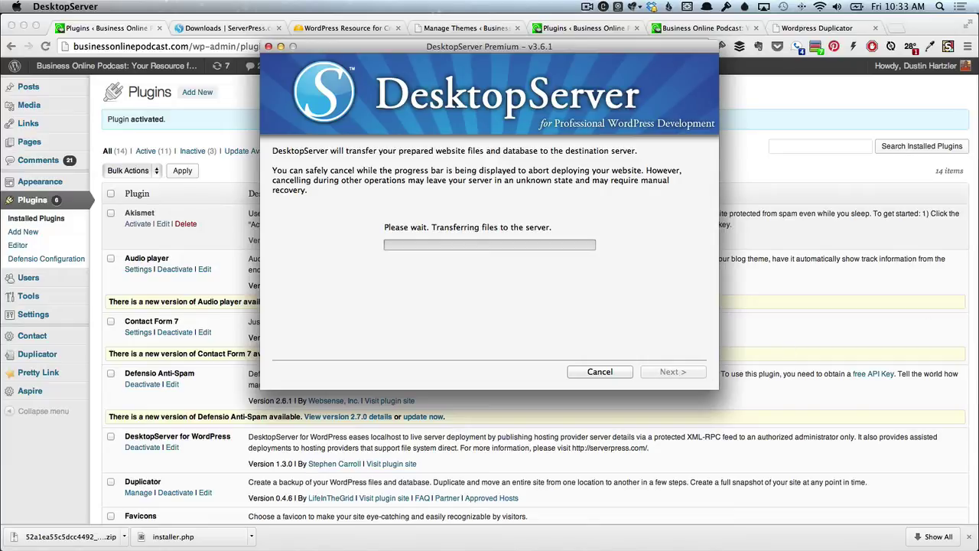
key(super+Tab)
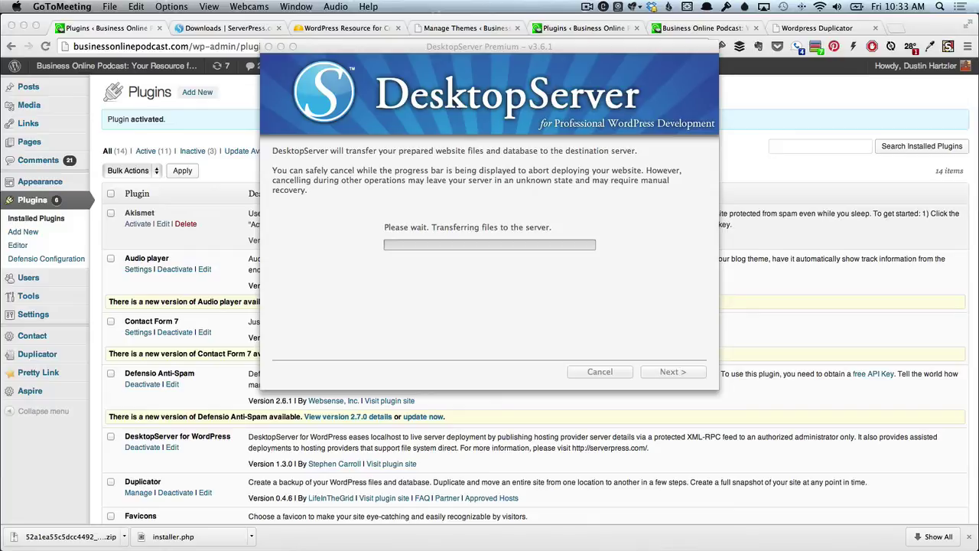
click(658, 331)
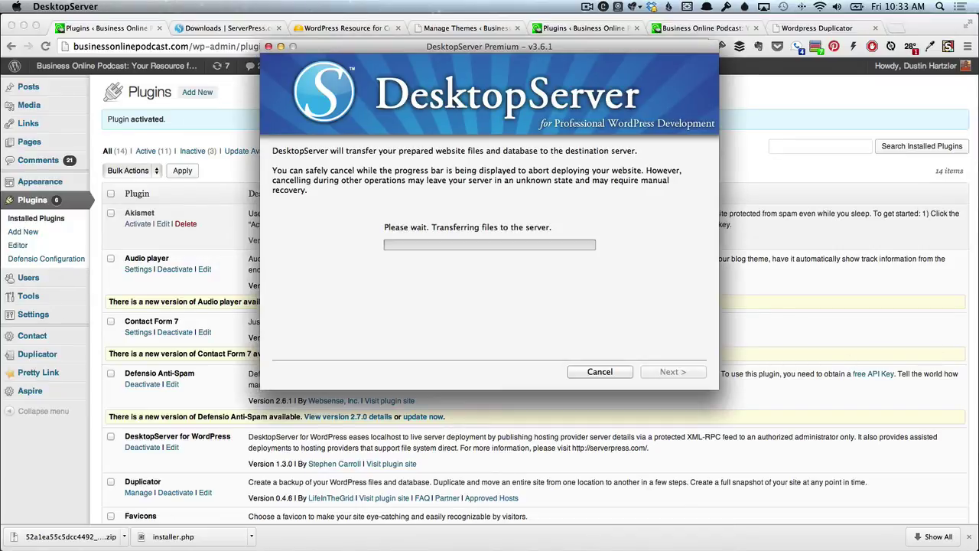
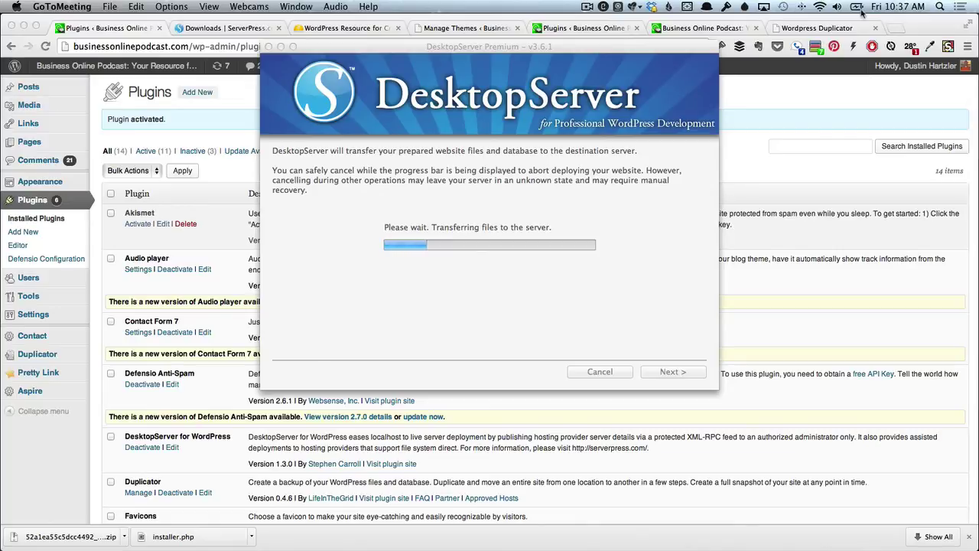
Open a new blank Chrome tab while the deployment keeps transferring files.
click(896, 28)
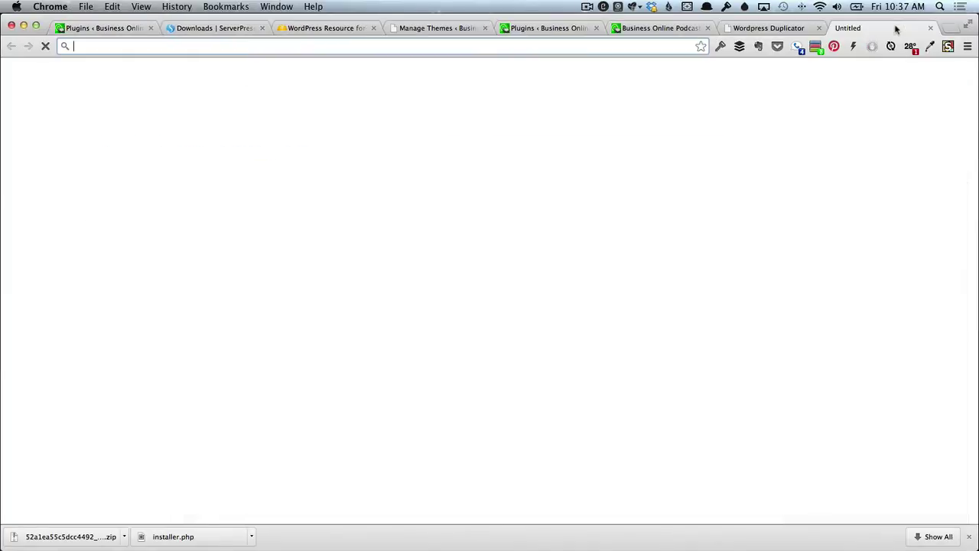
Search yourwebsiteengineer.com for 'desktop server' and open the episode 145 Desktop Server post.
text(you)
key(Return)
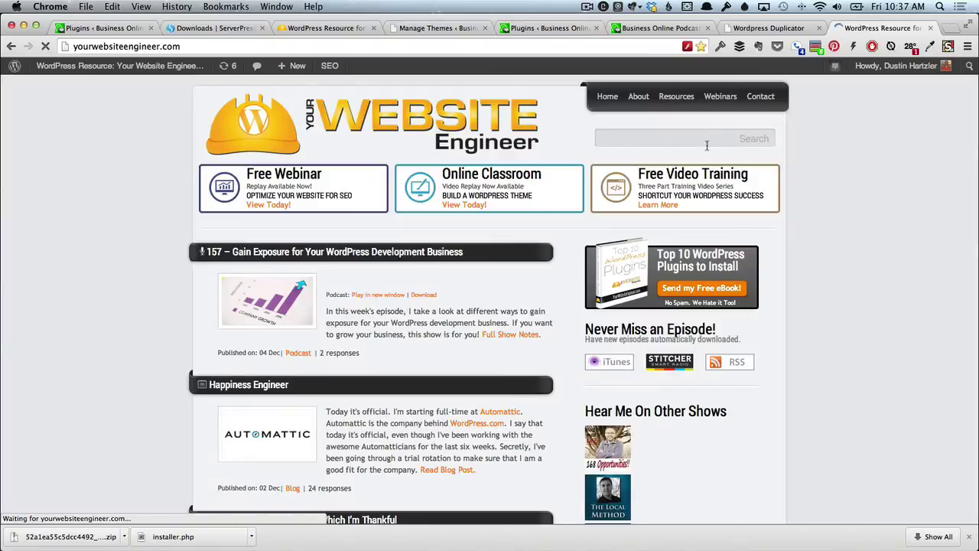
click(695, 140)
text(desk)
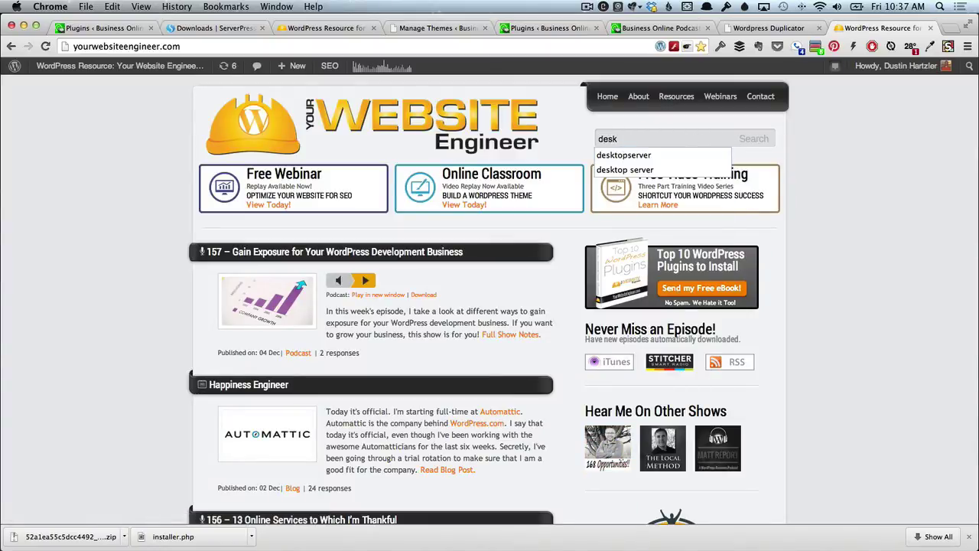
key(Down)
key(Return)
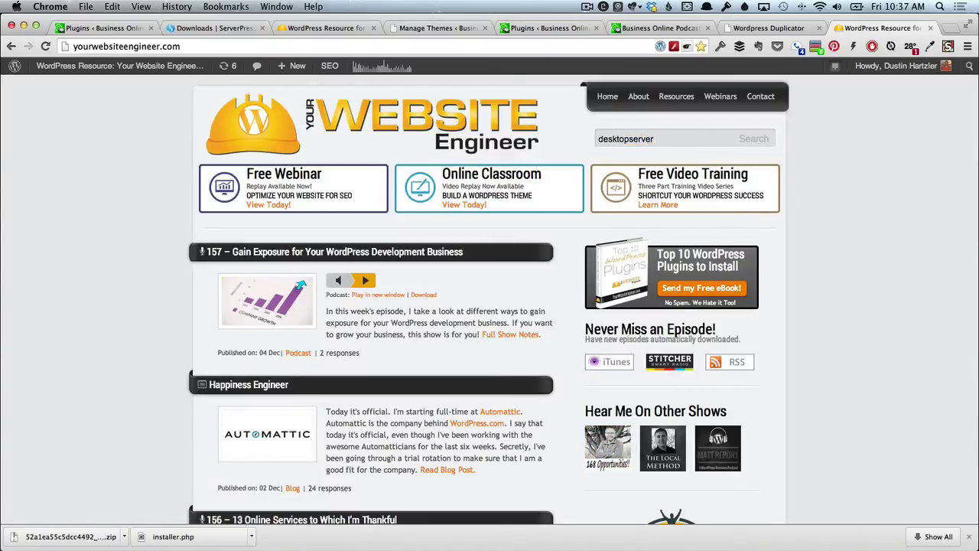
key(Return)
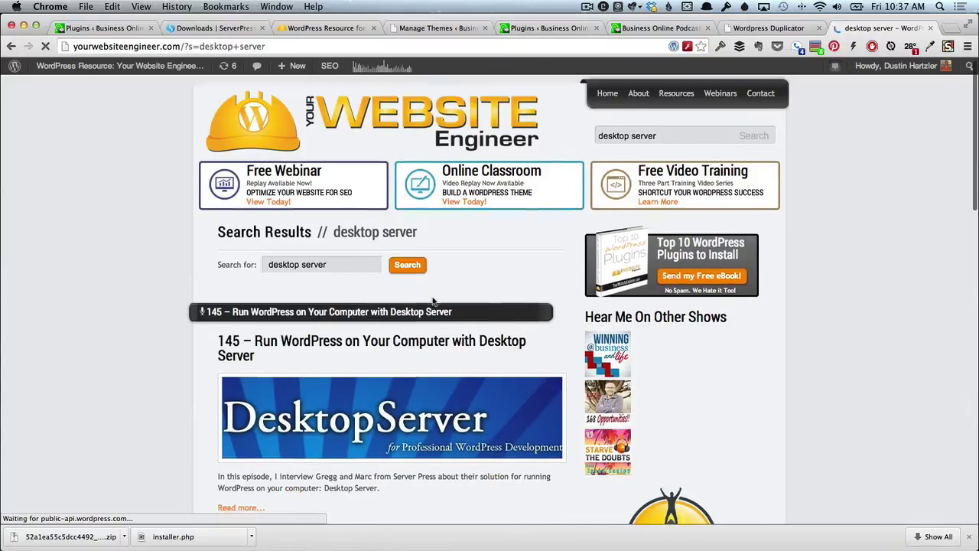
scroll(397, 321, down, 1)
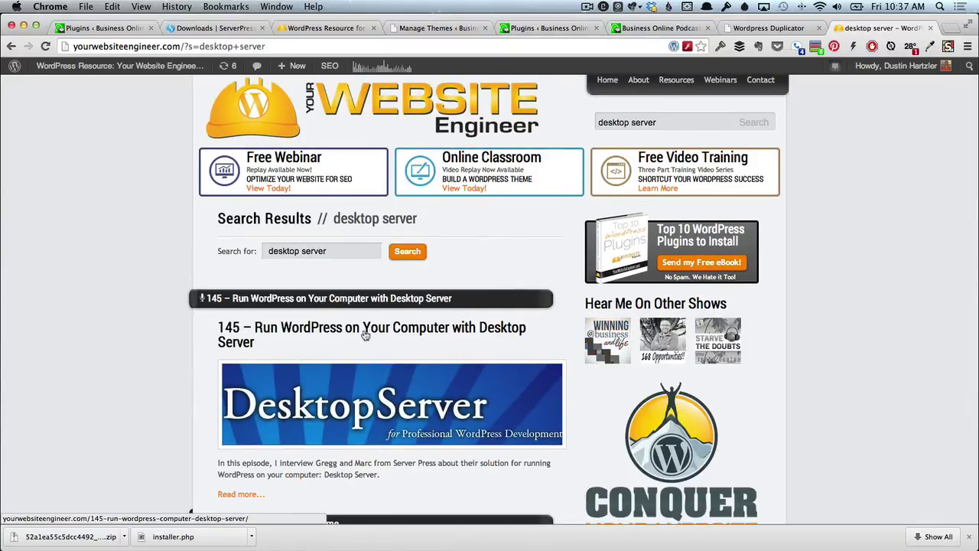
click(365, 334)
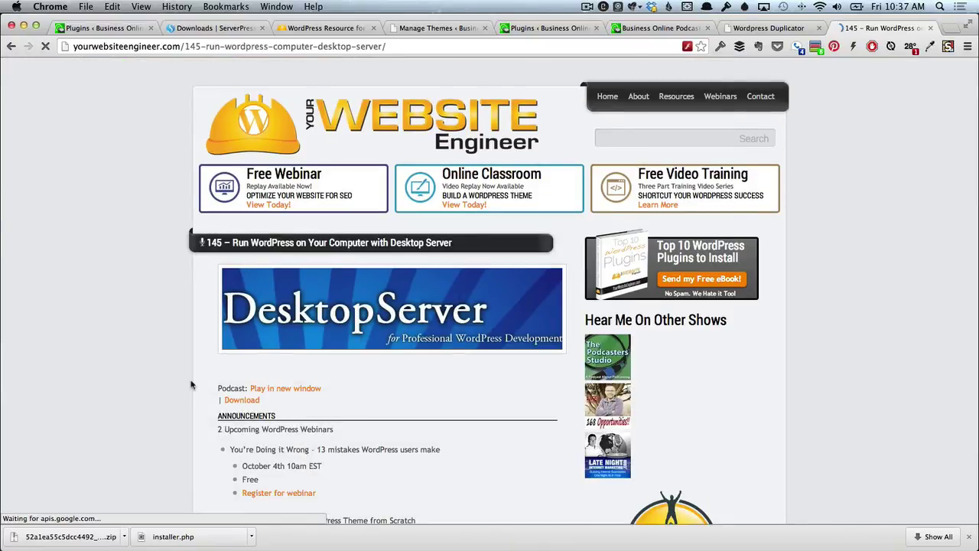
scroll(191, 384, down, 5)
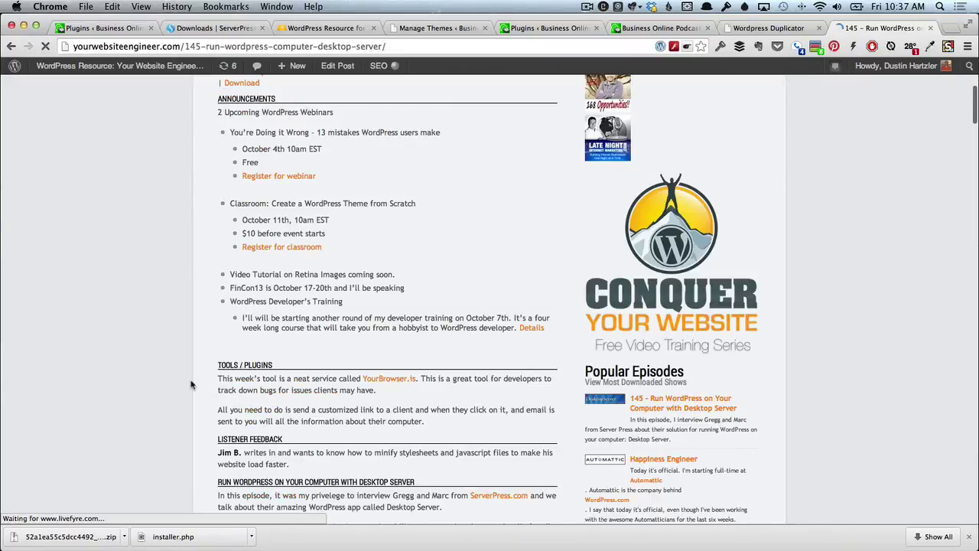
scroll(191, 385, down, 10)
scroll(270, 382, down, 15)
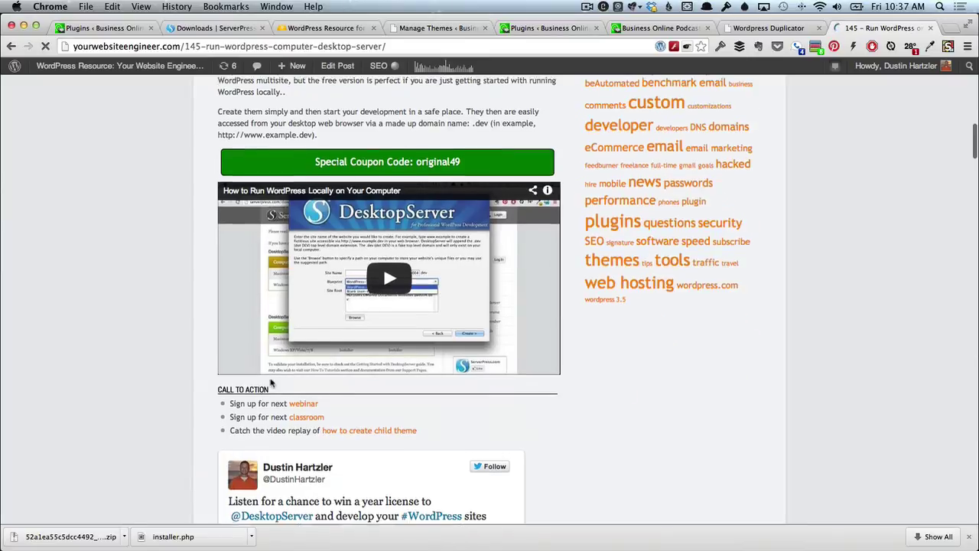
scroll(270, 382, down, 4)
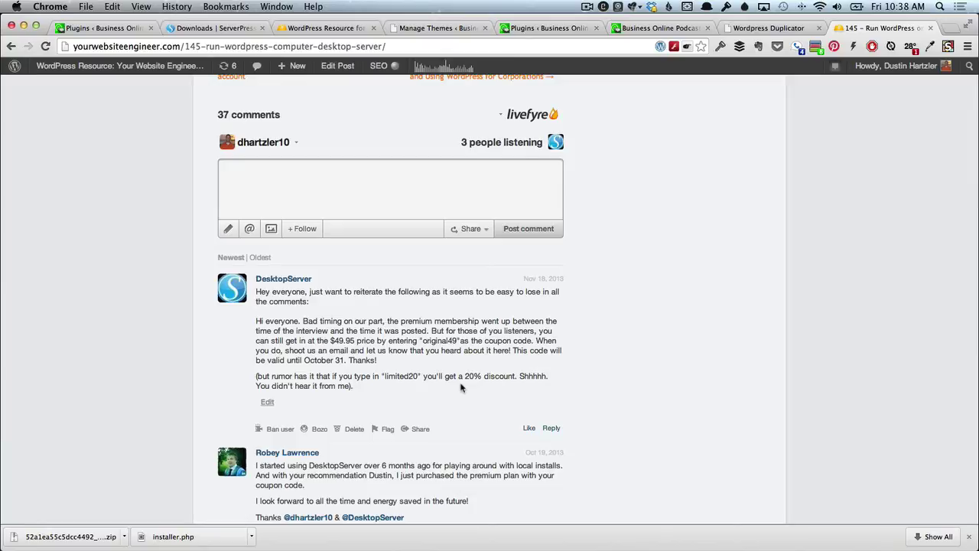
scroll(457, 365, up, 10)
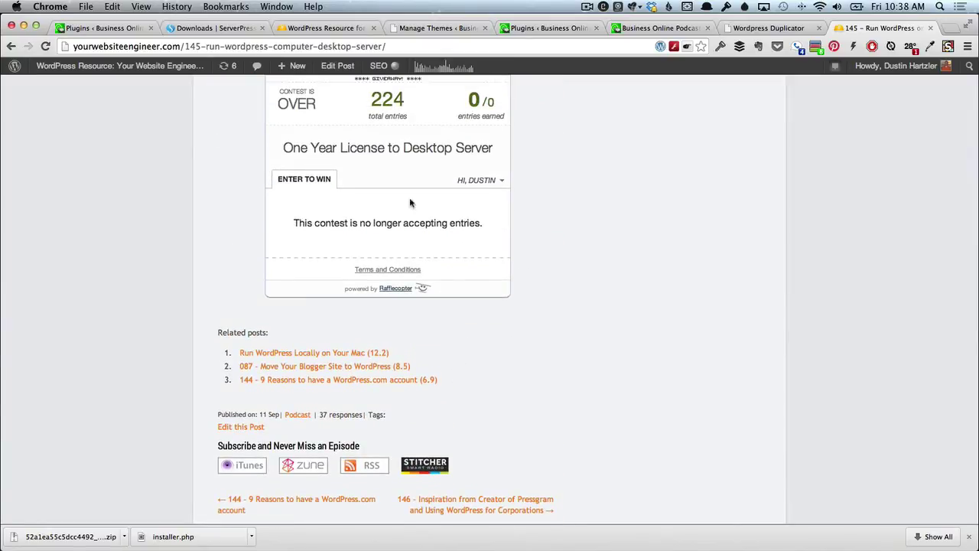
scroll(408, 141, up, 15)
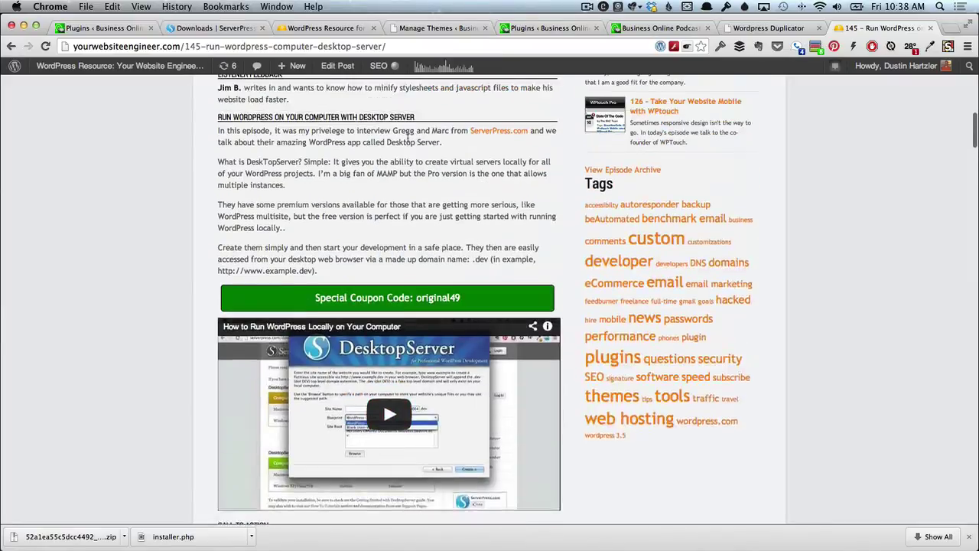
scroll(421, 220, up, 5)
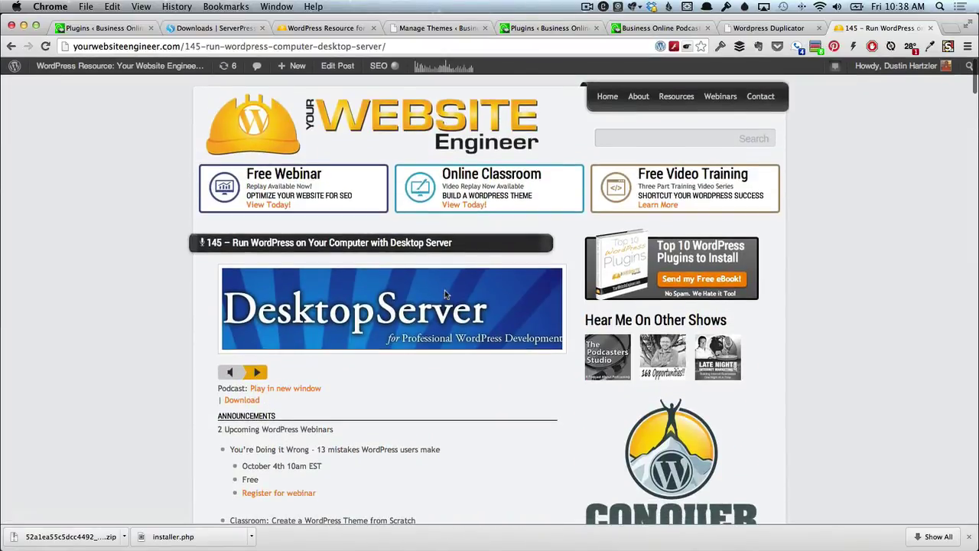
key(super+Tab)
key(super+Tab)
key(super+Tab)
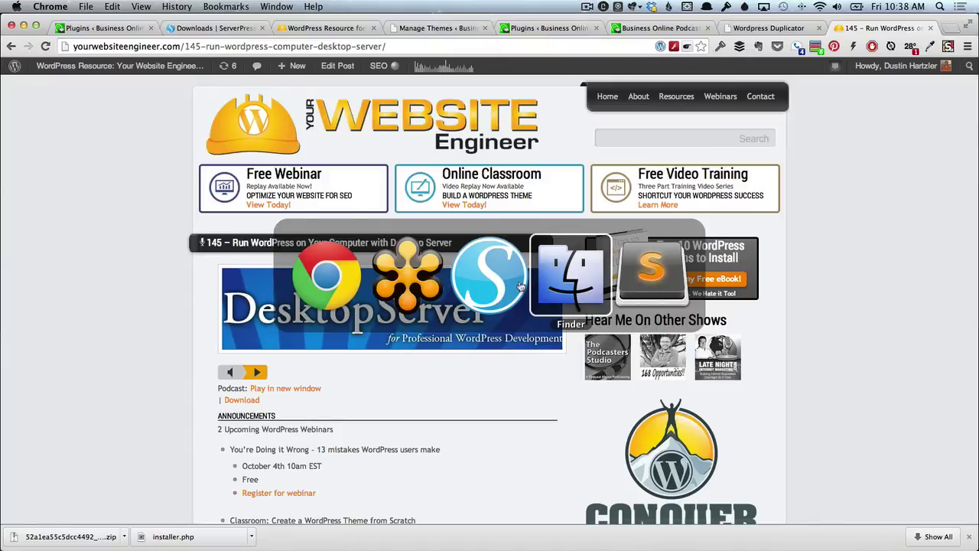
Bring DesktopServer forward, move past the finished deployment message, and return to Chrome.
click(499, 286)
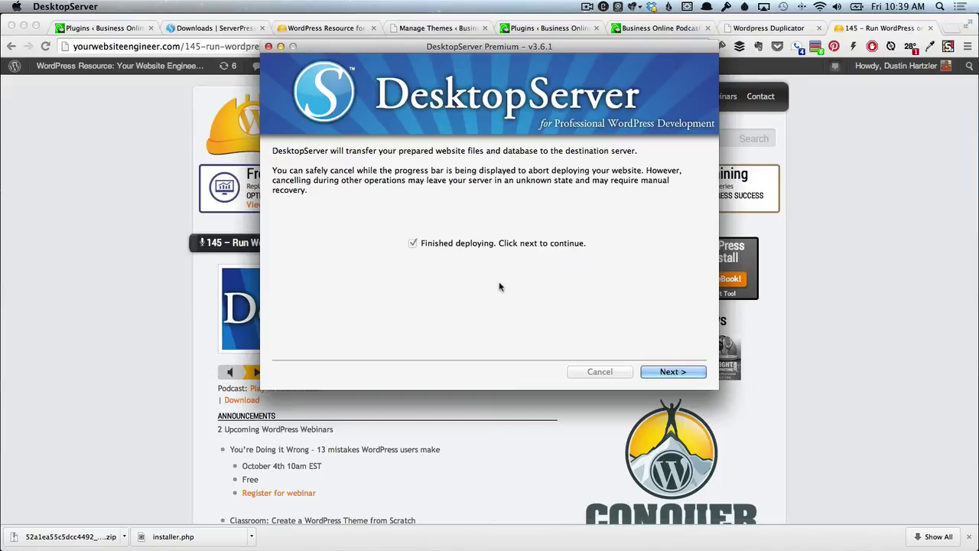
click(677, 372)
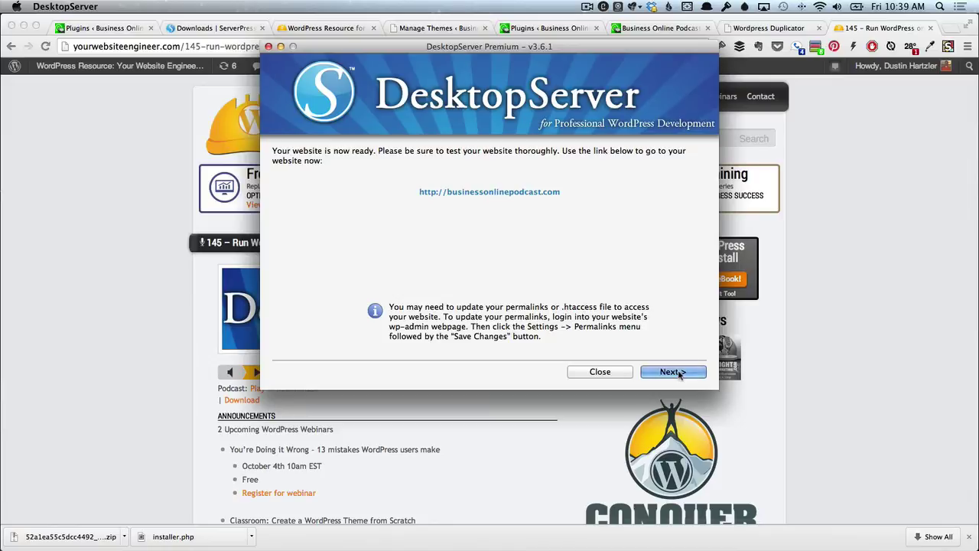
click(97, 27)
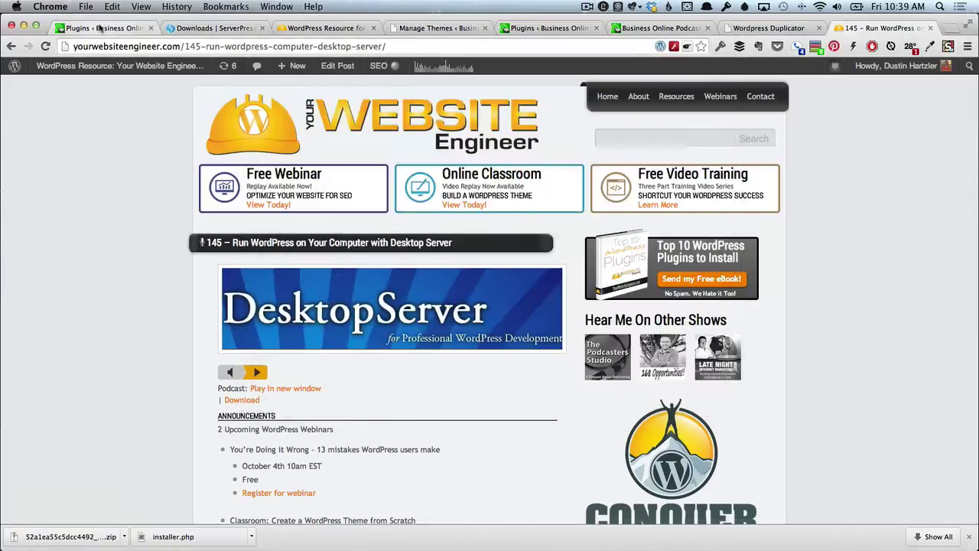
Open the live site's dashboard and highlight its WordPress 3.7.1 version.
click(97, 28)
mouse_move(97, 85)
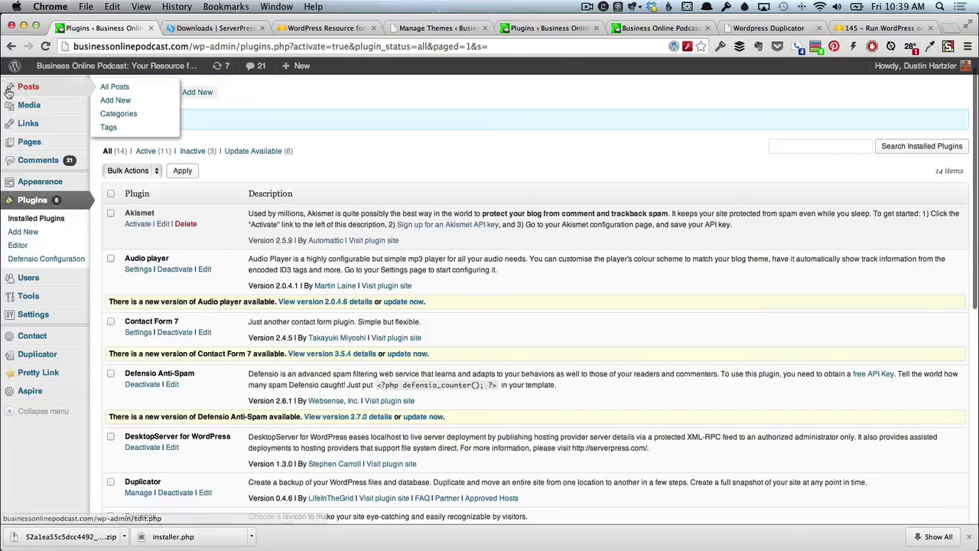
scroll(35, 87, up, 1)
click(36, 85)
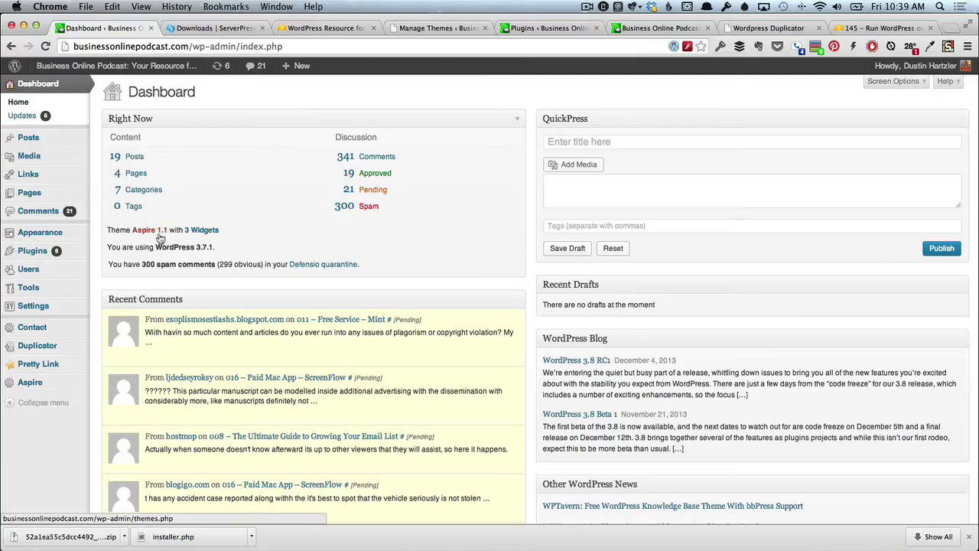
drag(156, 246, 212, 249)
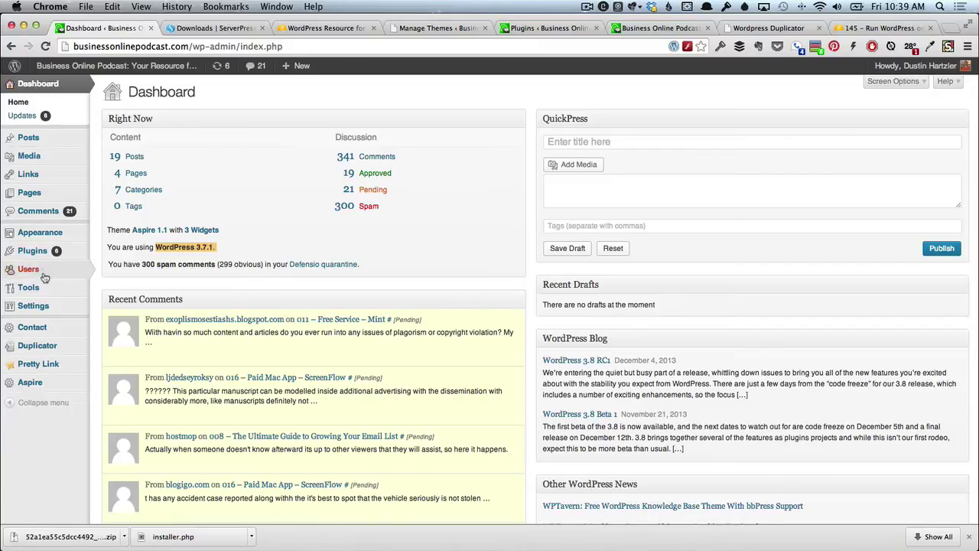
Review the live site's installed plugins, then switch to the local bop.dev homepage tab.
mouse_move(44, 254)
click(119, 252)
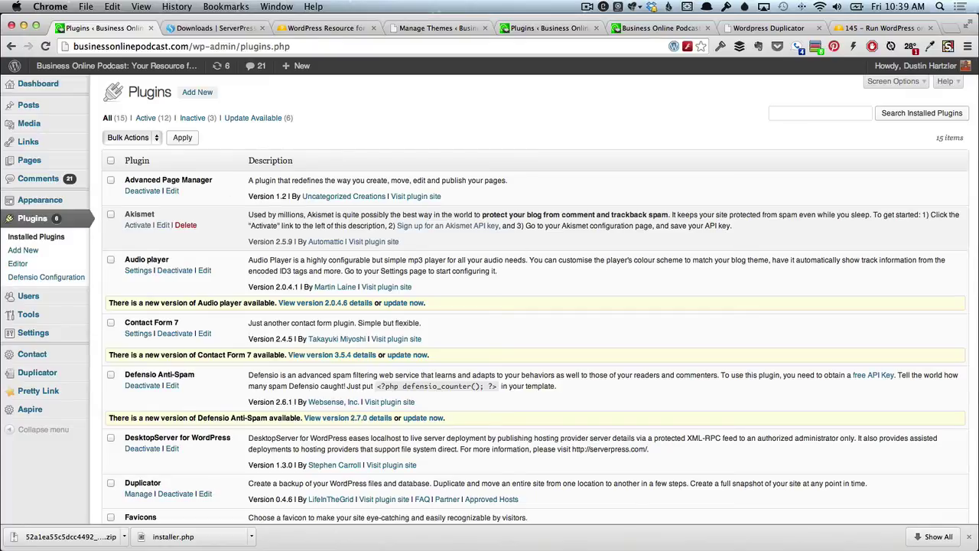
key(super+Tab)
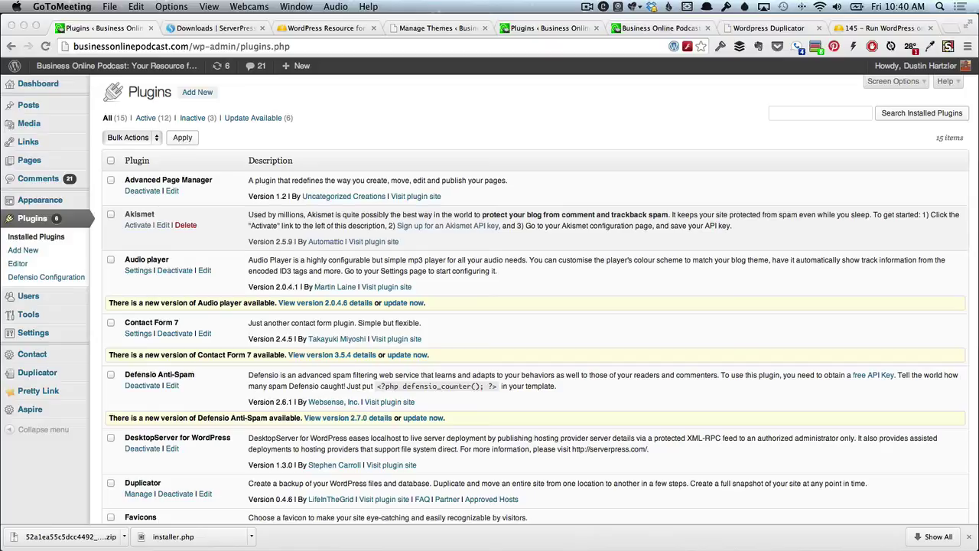
click(645, 27)
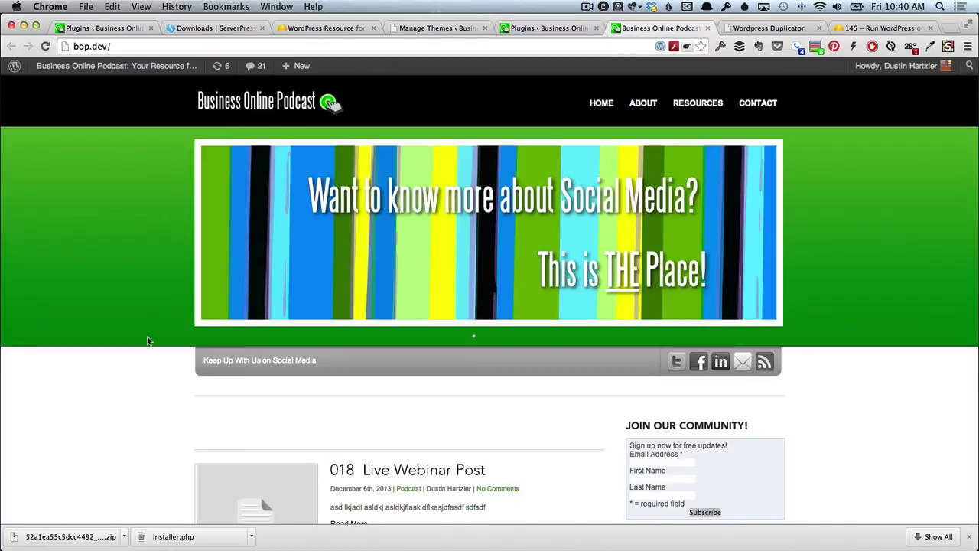
scroll(107, 429, down, 5)
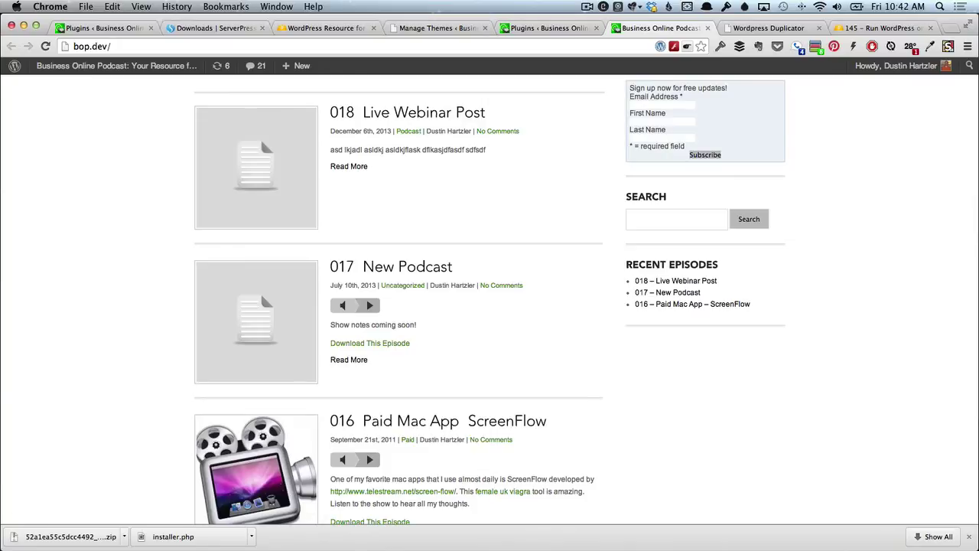
key(super+Tab)
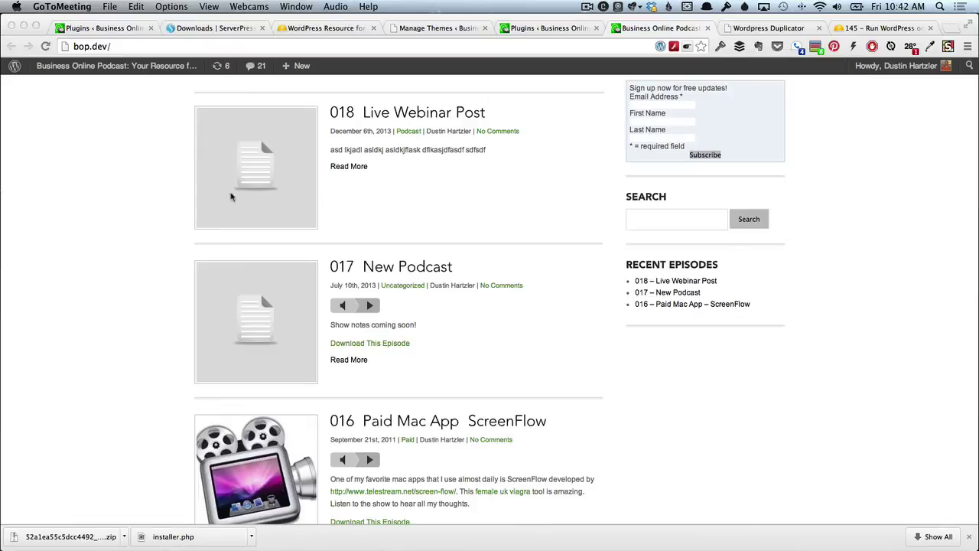
Return to the live site's Plugins page and open Settings > Permalinks.
click(91, 28)
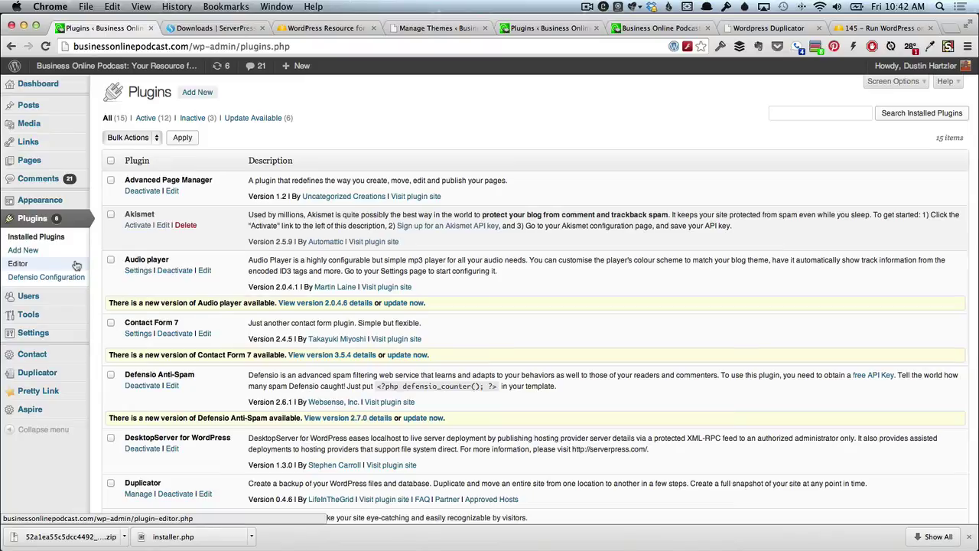
mouse_move(46, 346)
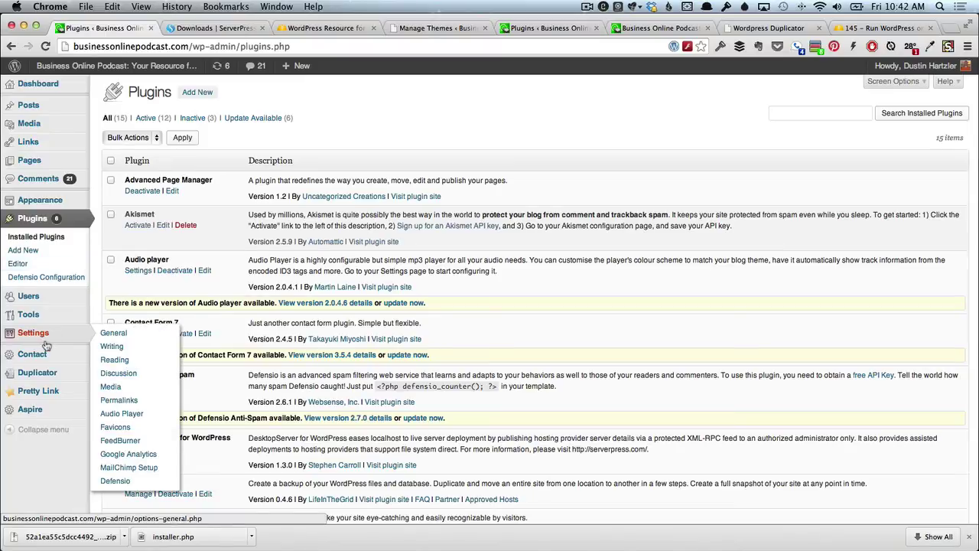
click(135, 401)
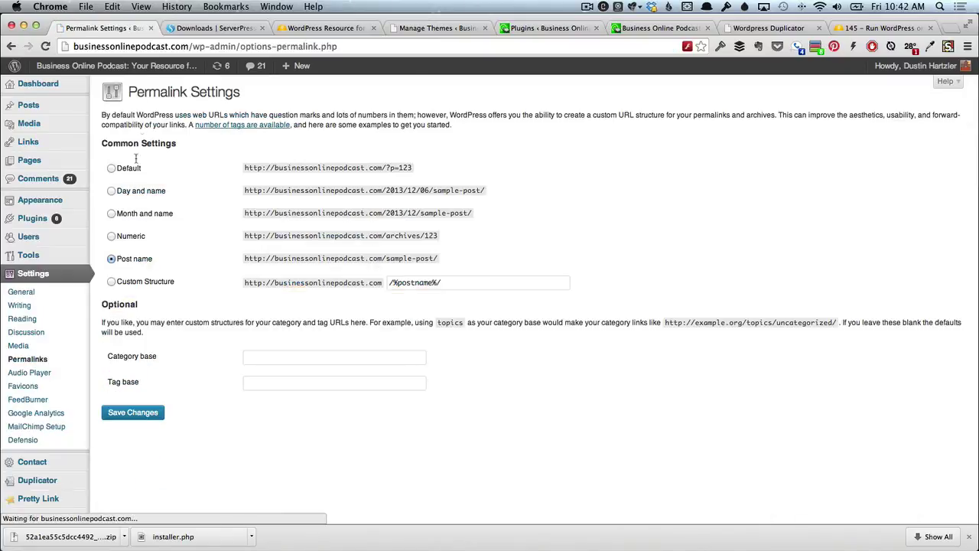
Save the Post name permalinks, then paste wordpress.org/plugins/import-html-pages/ into a new tab.
click(148, 414)
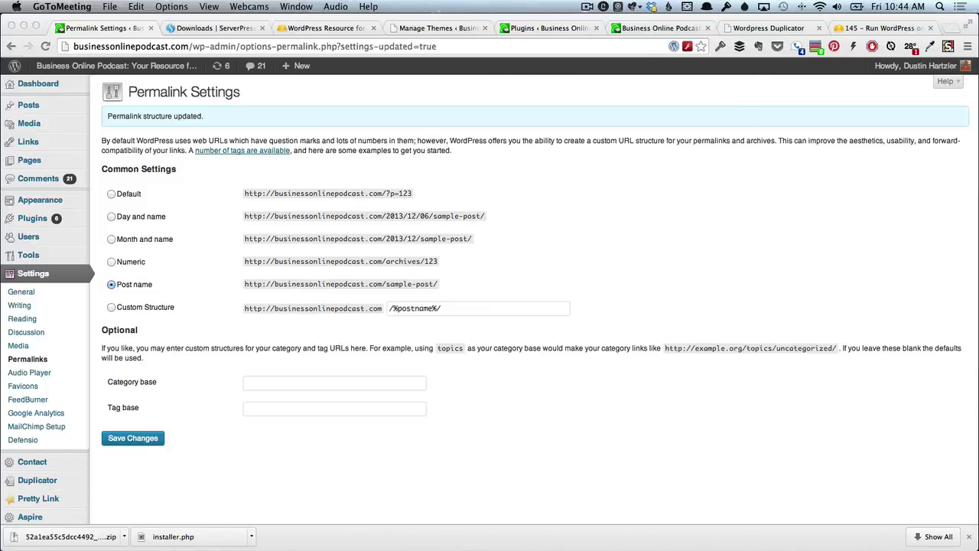
click(706, 410)
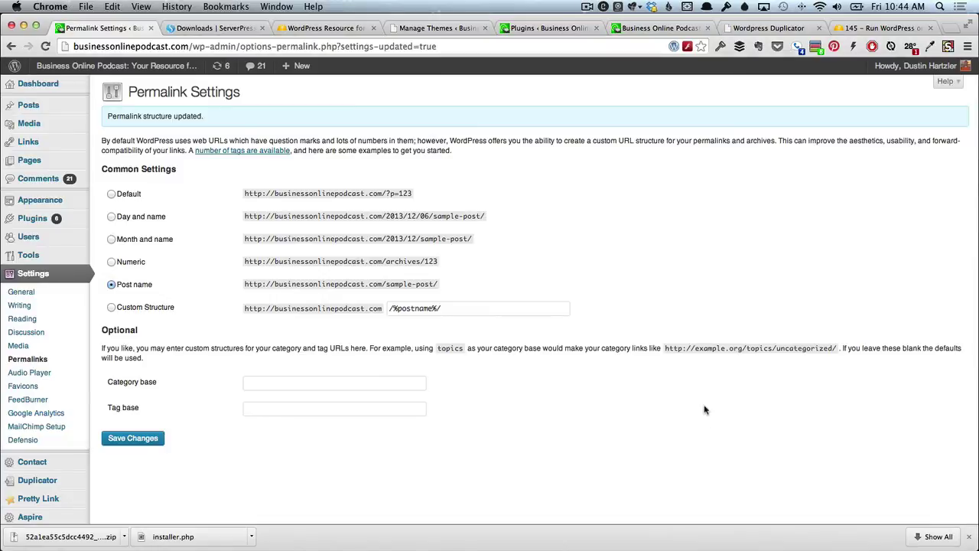
key(super+t)
text(http://wordpress.org/plugins/import-html-pages/)
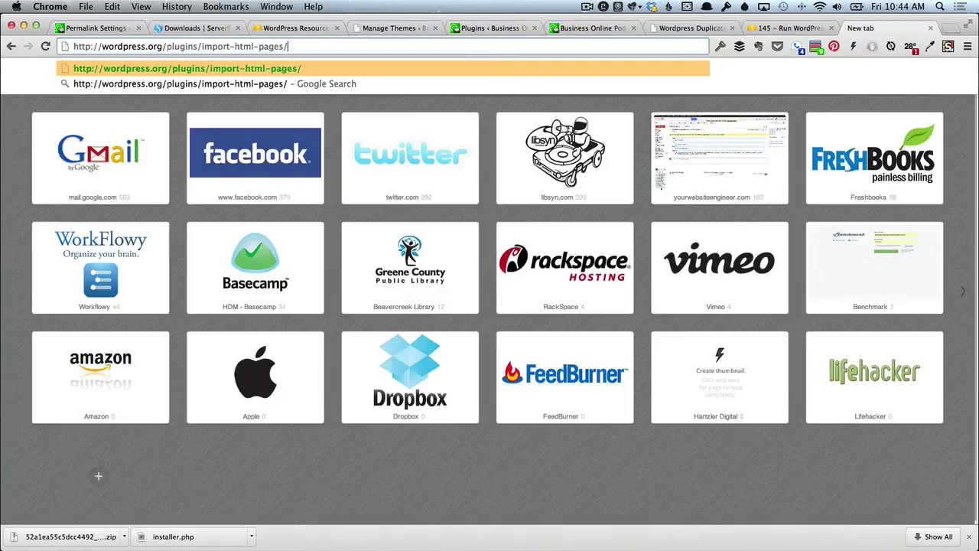
Load the HTML Import 2 plugin page, read its description, and switch back to DesktopServer.
key(Return)
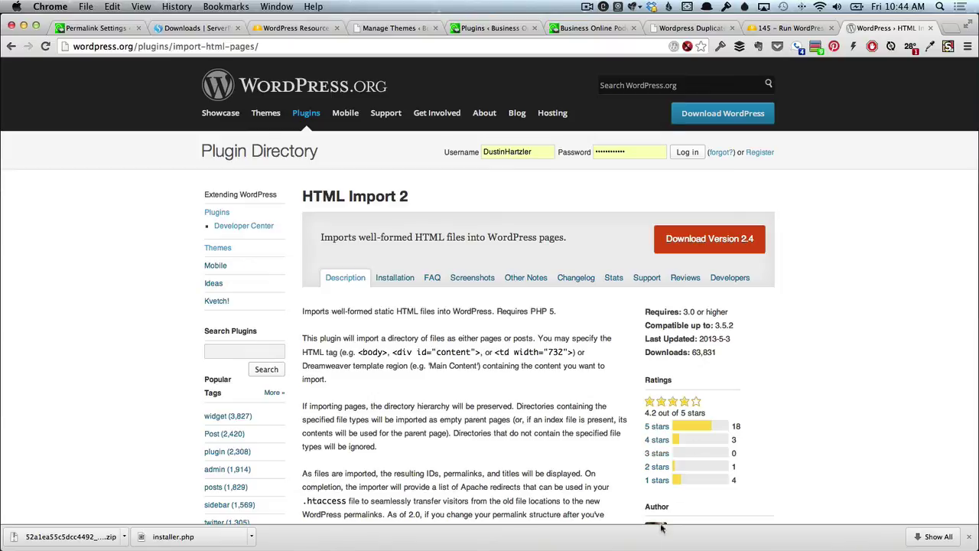
scroll(473, 444, down, 6)
scroll(470, 437, down, 7)
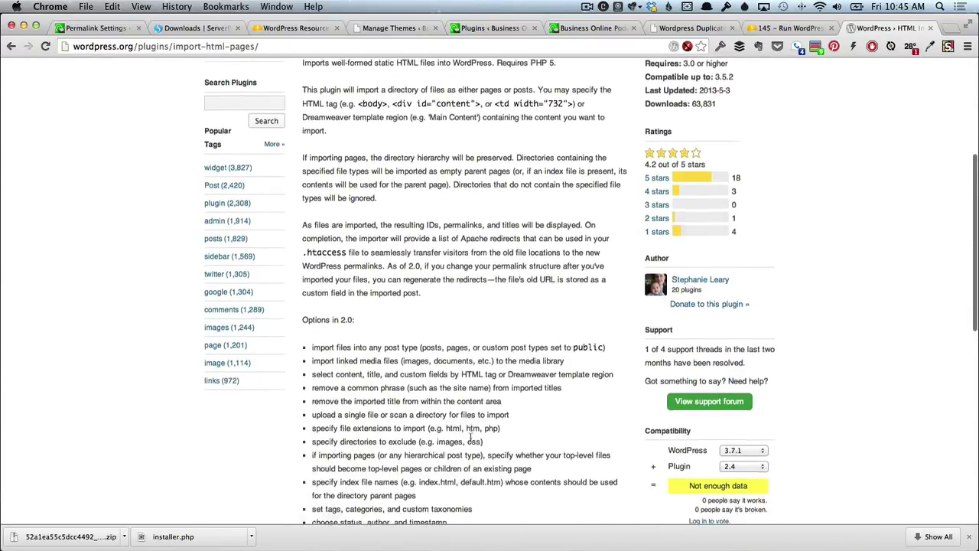
scroll(470, 441, up, 9)
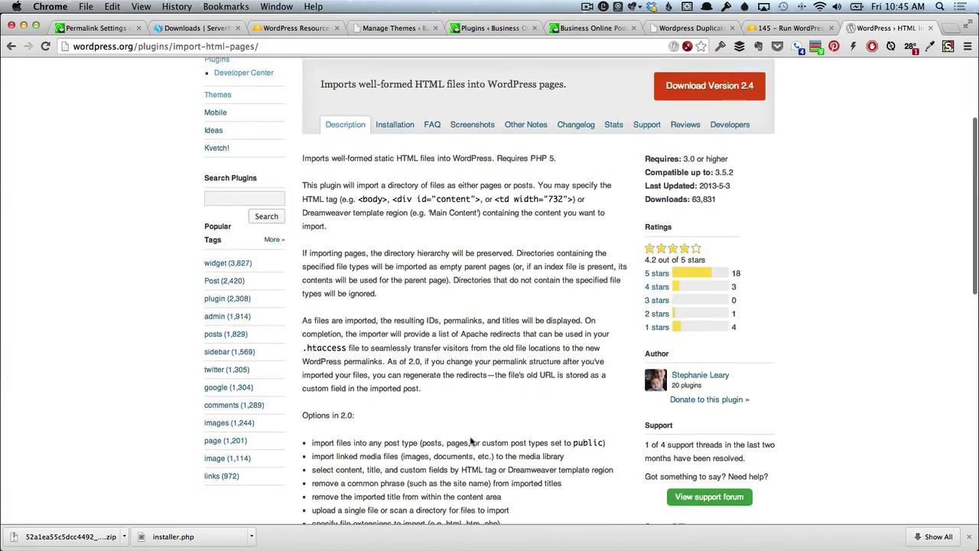
scroll(471, 442, up, 3)
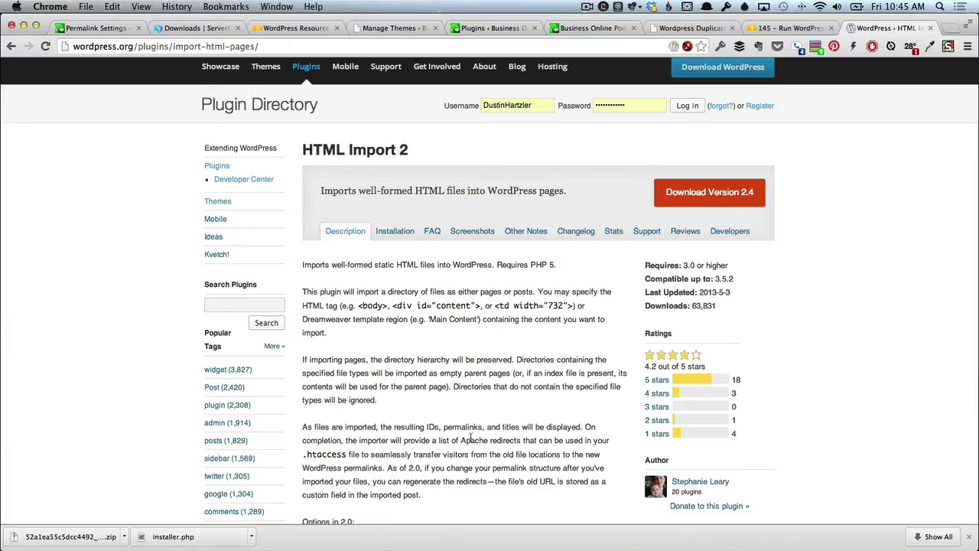
key(super+Tab)
key(super+Tab)
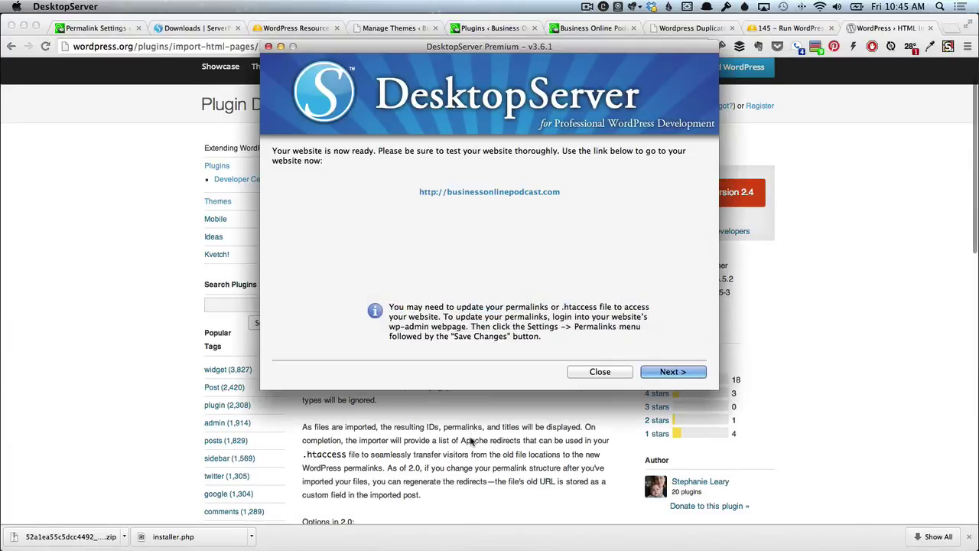
click(670, 372)
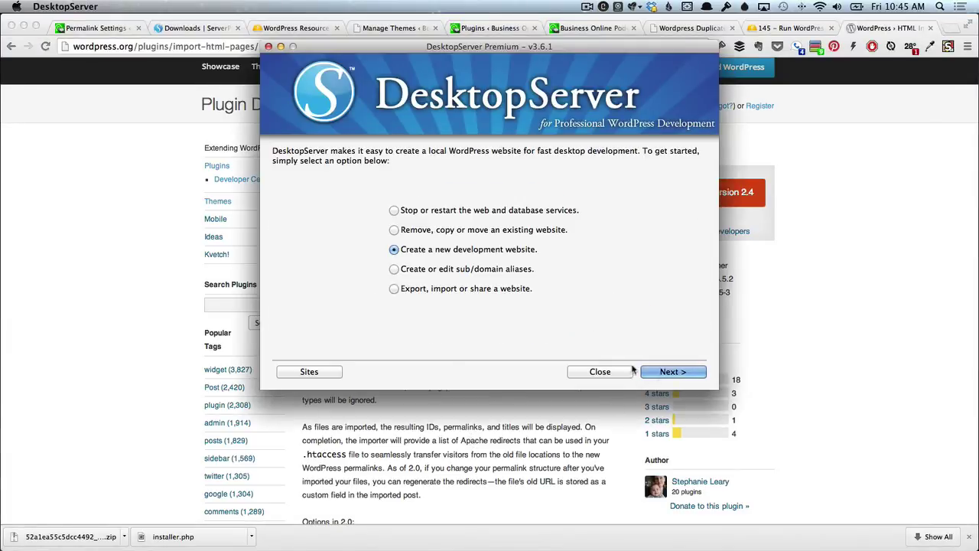
click(394, 230)
click(662, 372)
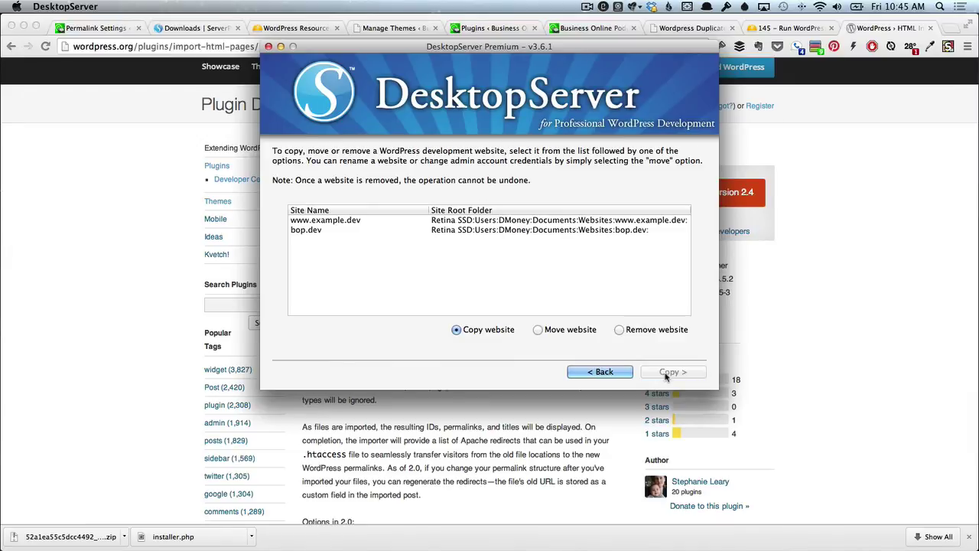
click(324, 221)
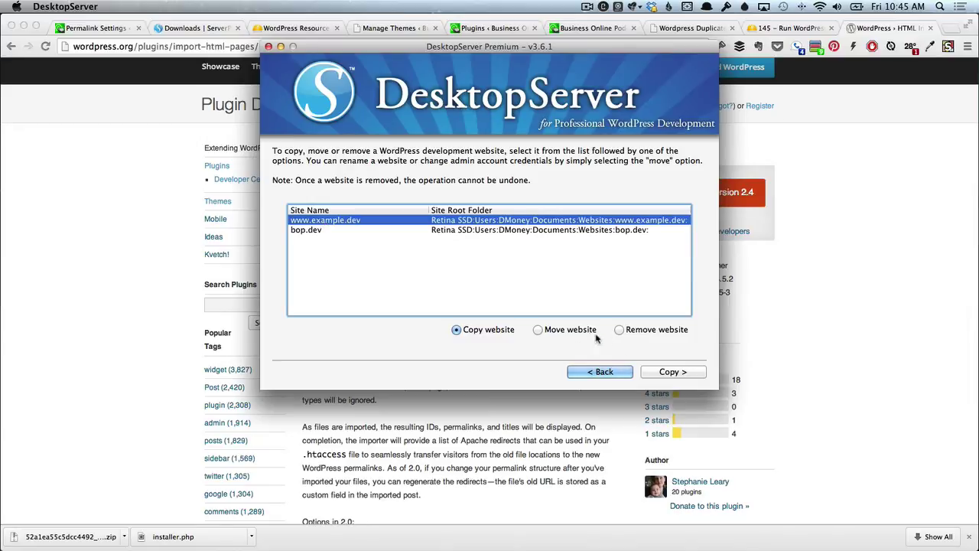
click(371, 548)
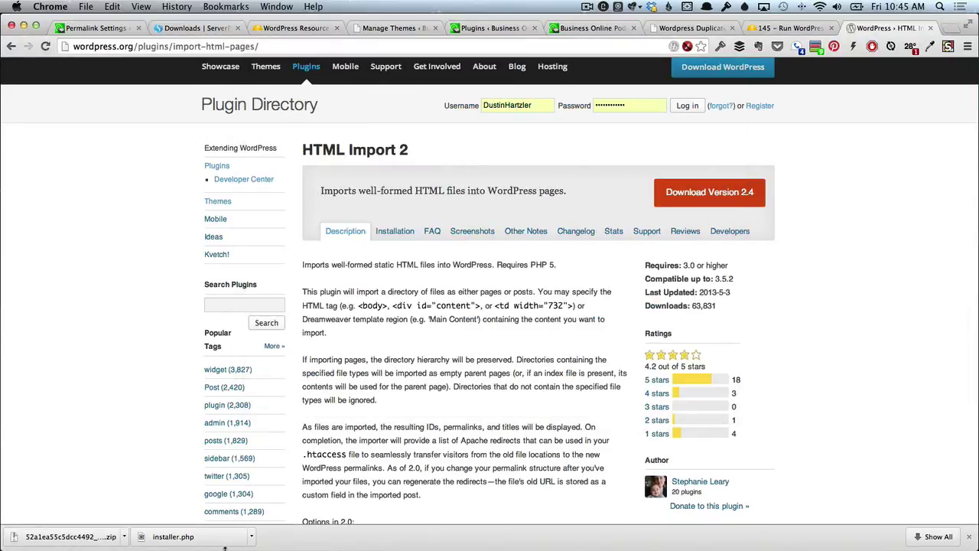
key(super+Tab)
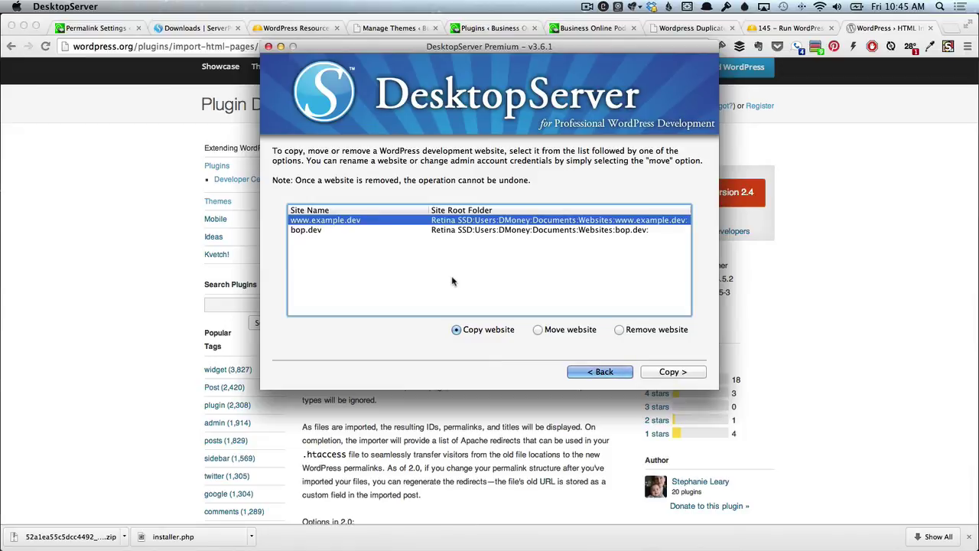
click(592, 371)
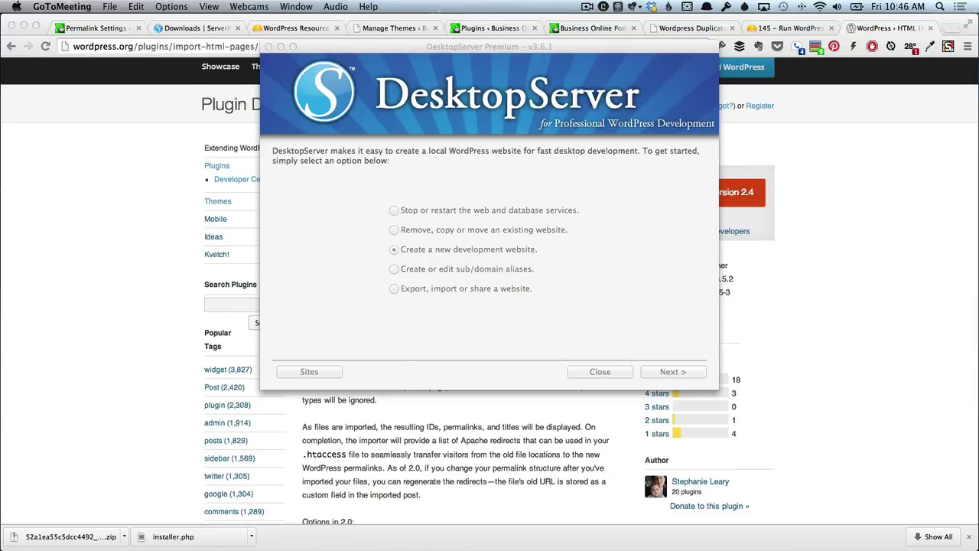
key(super+Tab)
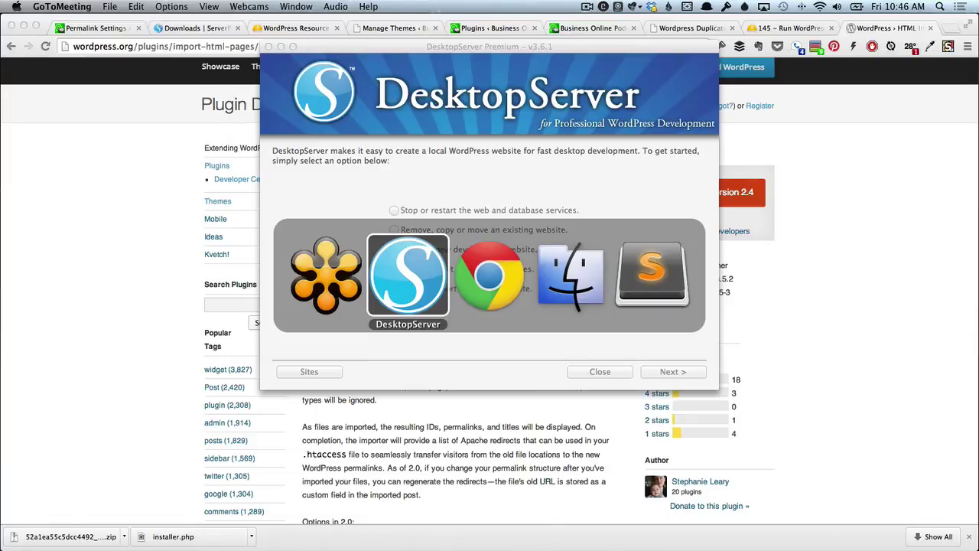
Launch Transmit through Alfred and connect to the HDM – GreenGeeks server.
click(311, 259)
key(alt+space)
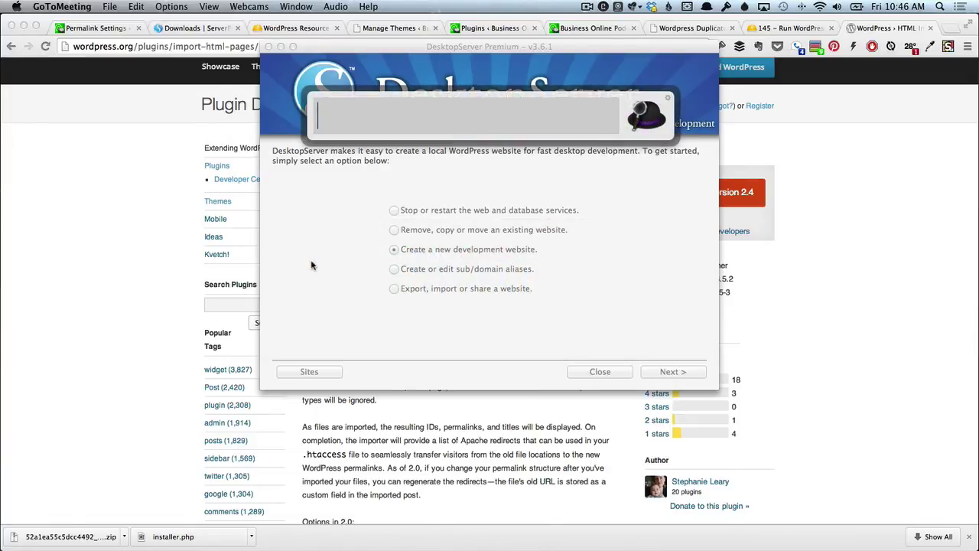
text(tr)
key(Return)
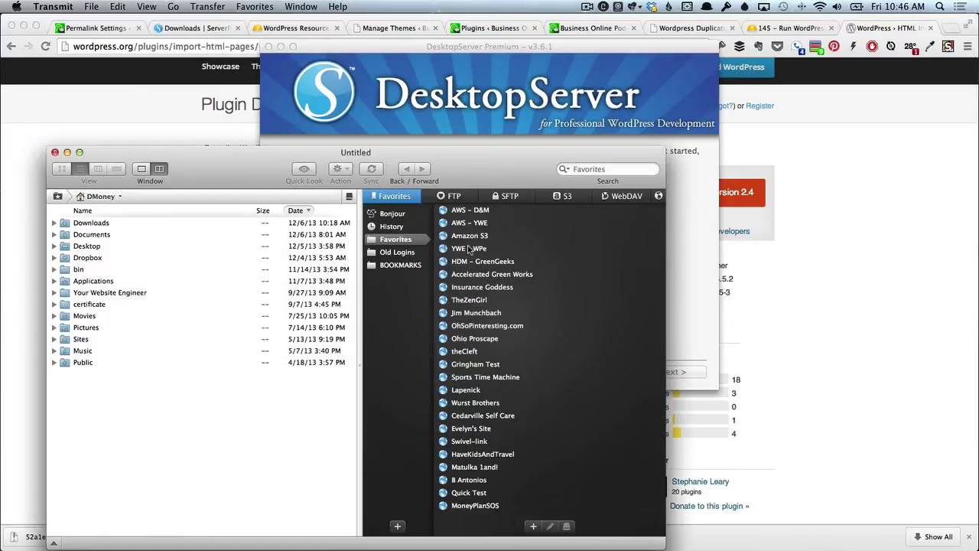
double_click(472, 263)
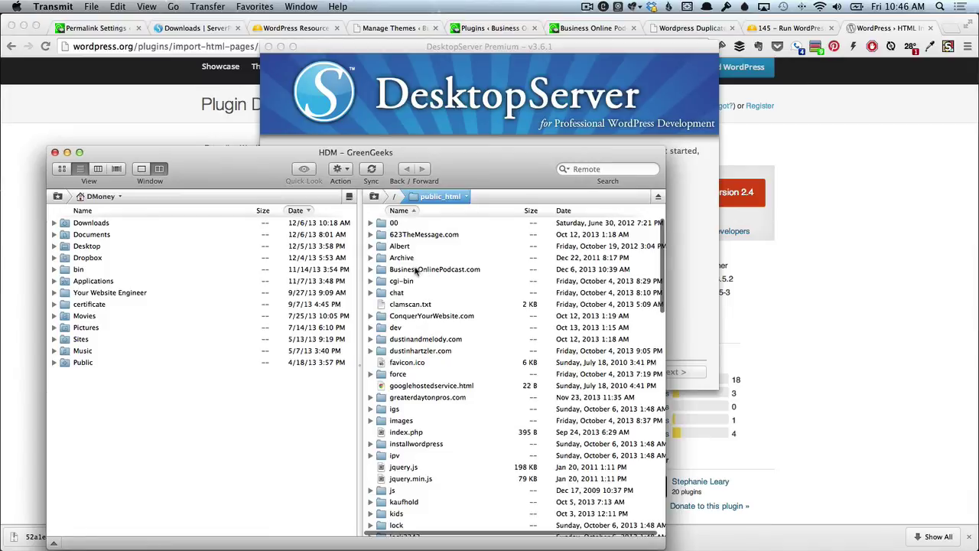
Browse BusinessOnlinePodcast.com down to wp-content/plugins to check the deployed plugin folders.
double_click(416, 270)
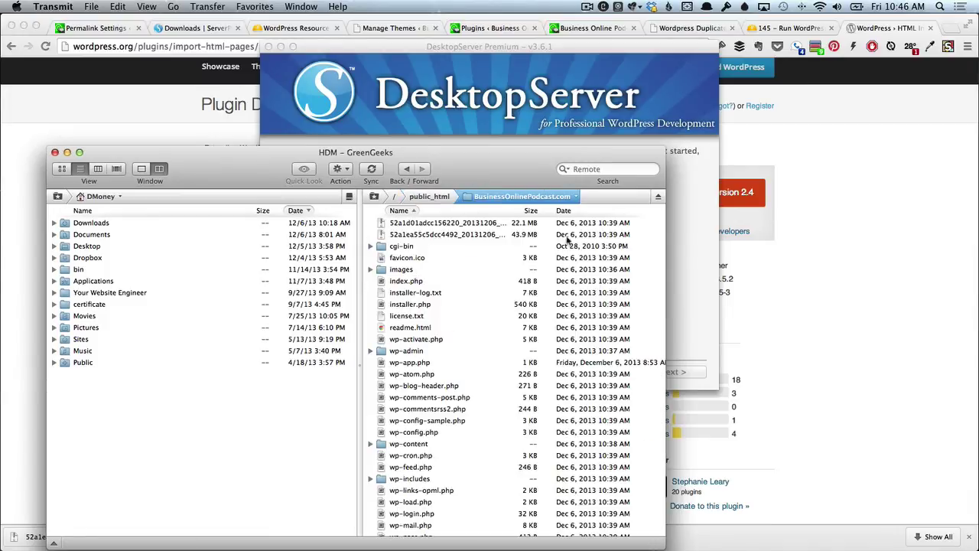
scroll(574, 348, down, 2)
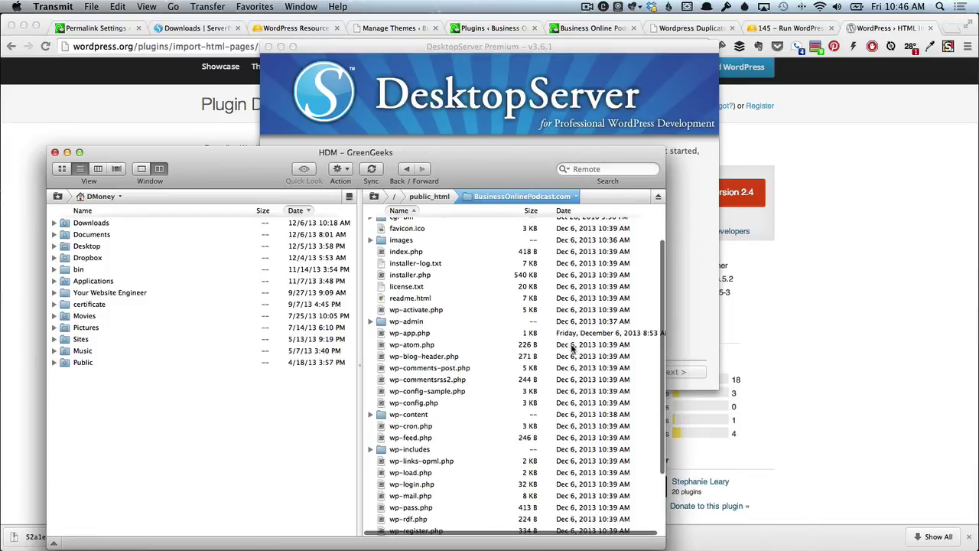
scroll(614, 446, down, 3)
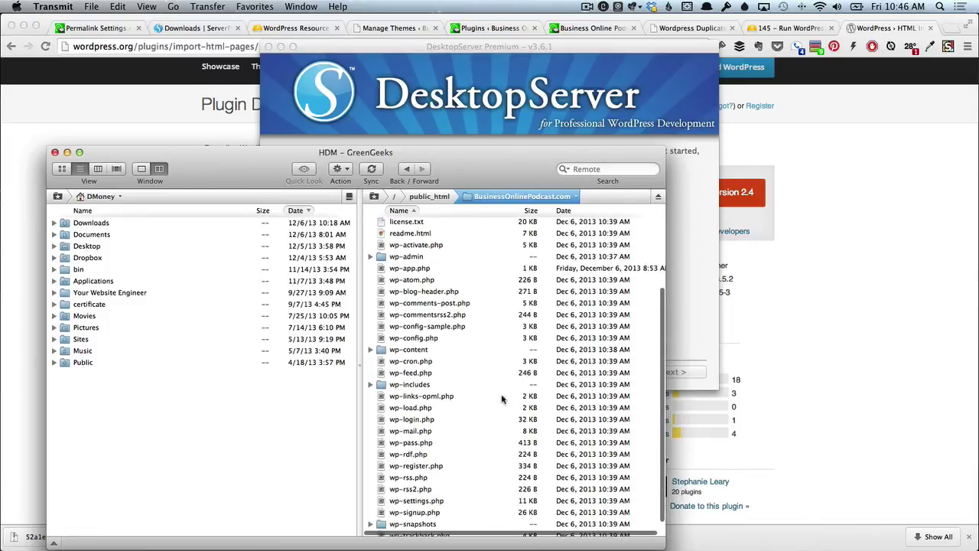
double_click(415, 352)
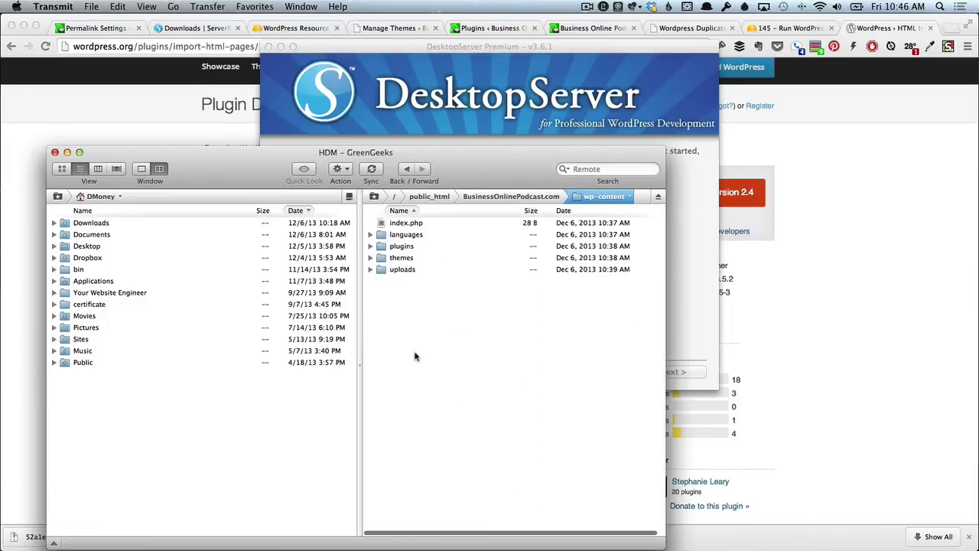
double_click(381, 245)
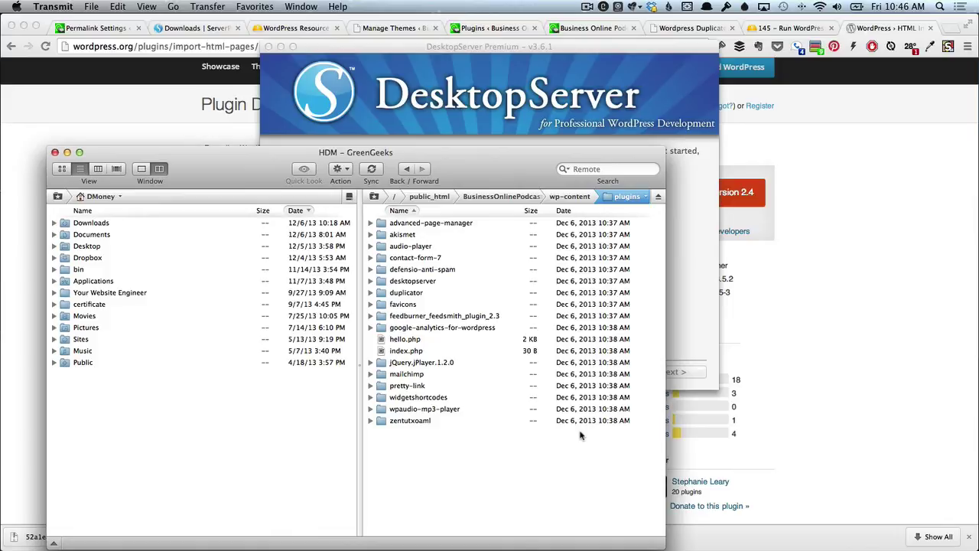
click(566, 198)
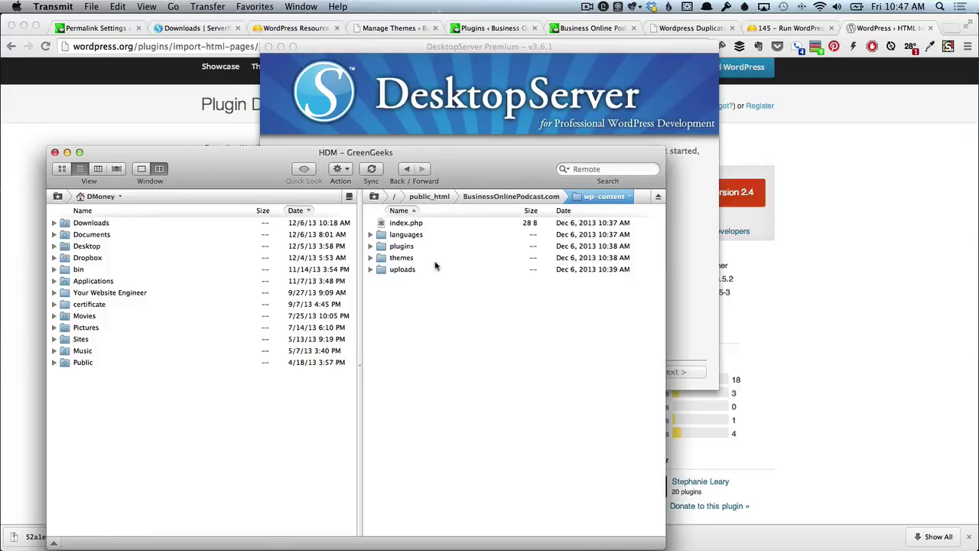
click(458, 75)
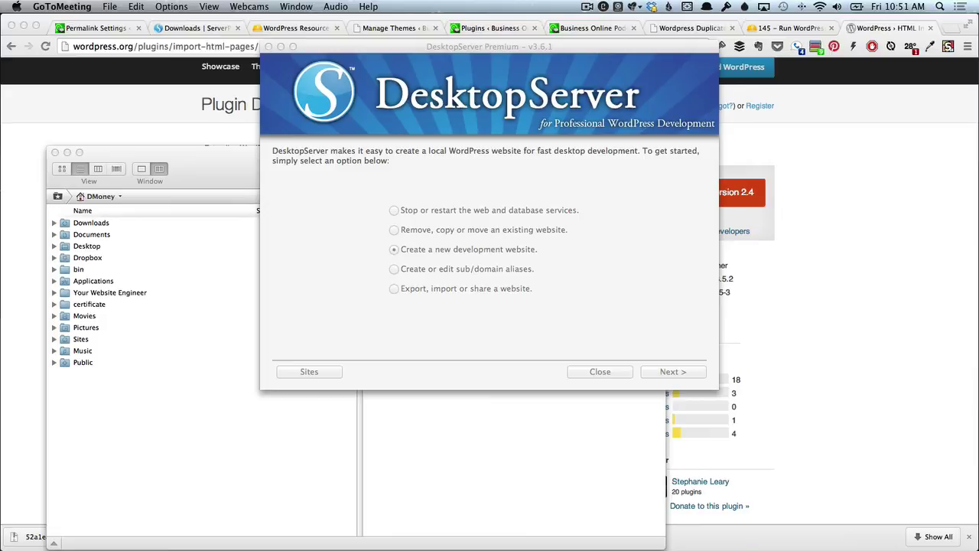
Show the bop.dev Business Online Podcast homepage from the top and start clipping it to Evernote.
click(60, 134)
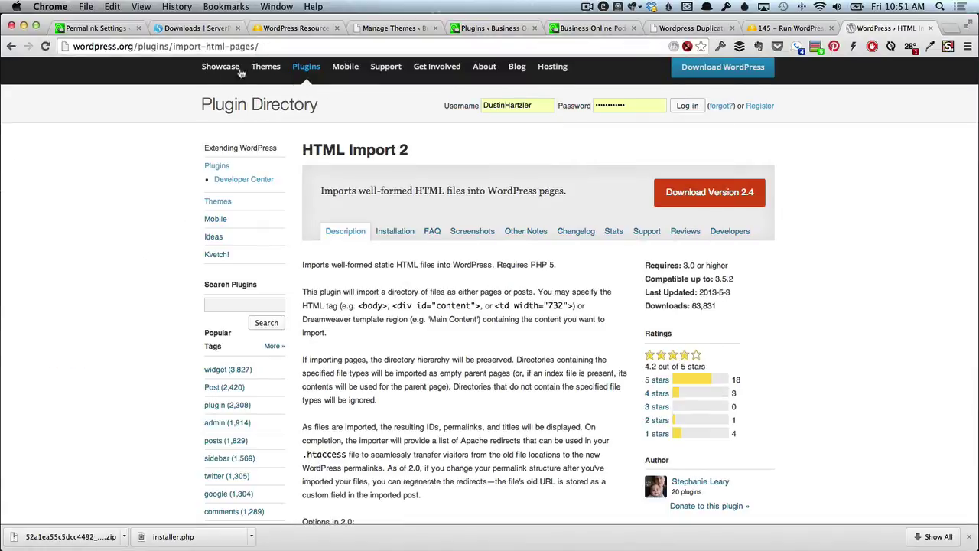
click(570, 29)
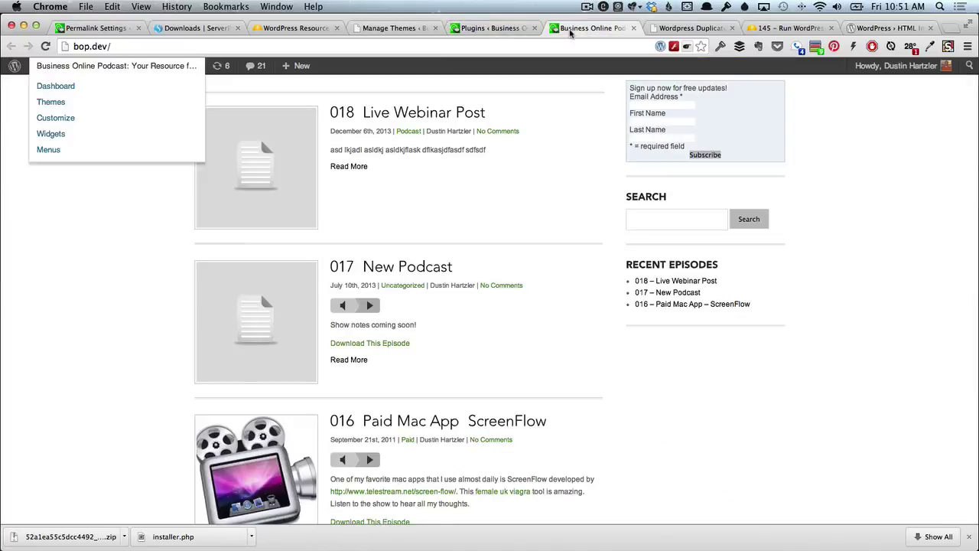
scroll(529, 188, up, 5)
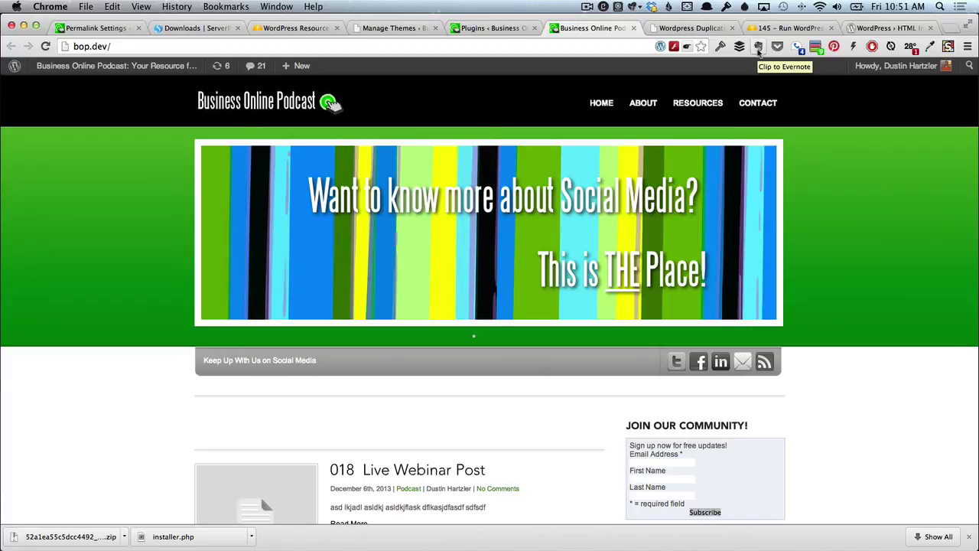
click(759, 47)
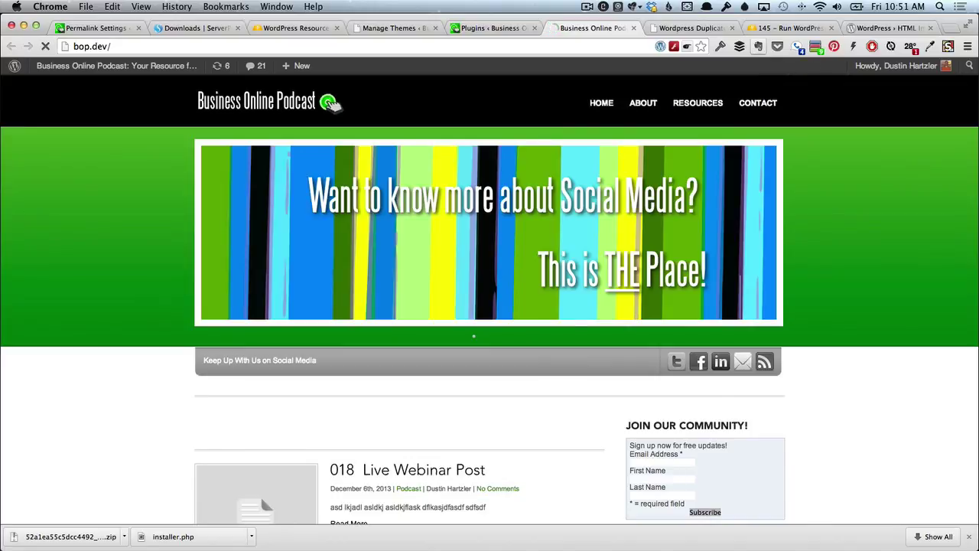
Screenshot the bop.dev episode list, arrow the 010 Tungle.me title, logo and 009 Skype episode, then share it.
click(758, 47)
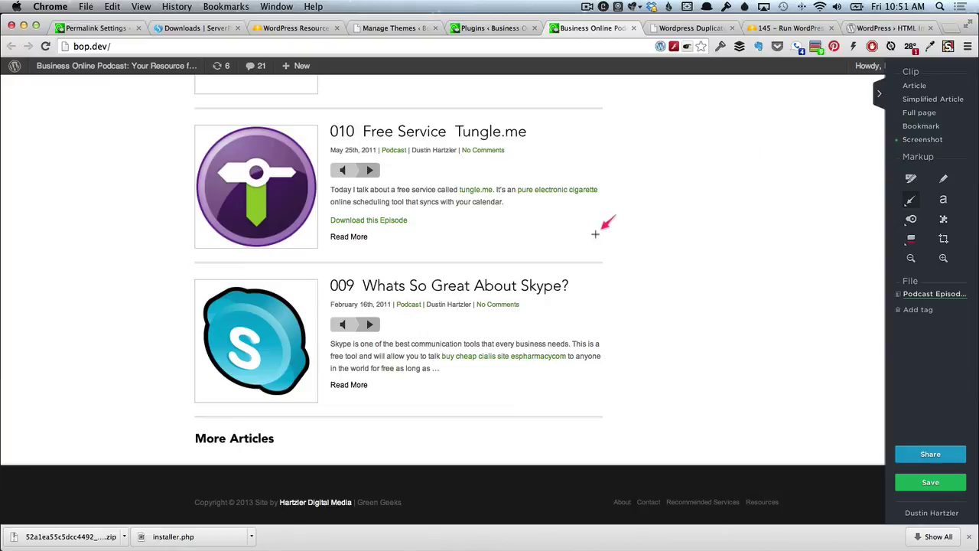
mouse_move(597, 234)
mouse_down()
mouse_move(475, 136)
mouse_move(452, 149)
mouse_up()
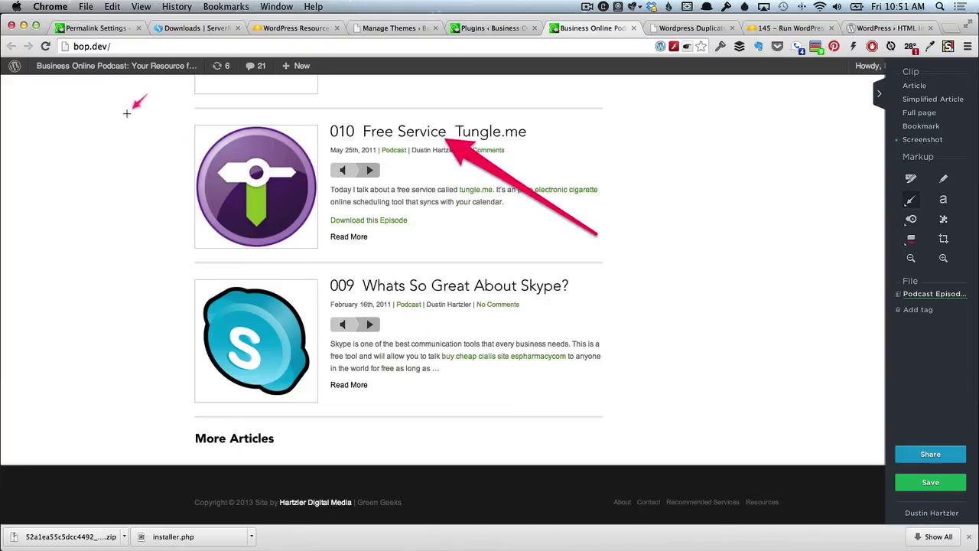
mouse_move(129, 105)
mouse_down()
mouse_move(220, 124)
mouse_move(223, 157)
mouse_up()
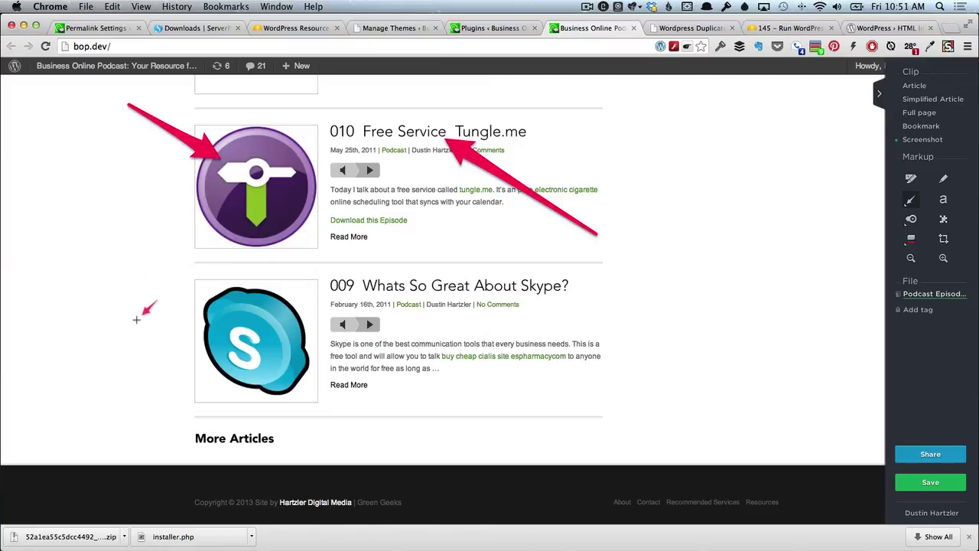
drag(141, 318, 335, 273)
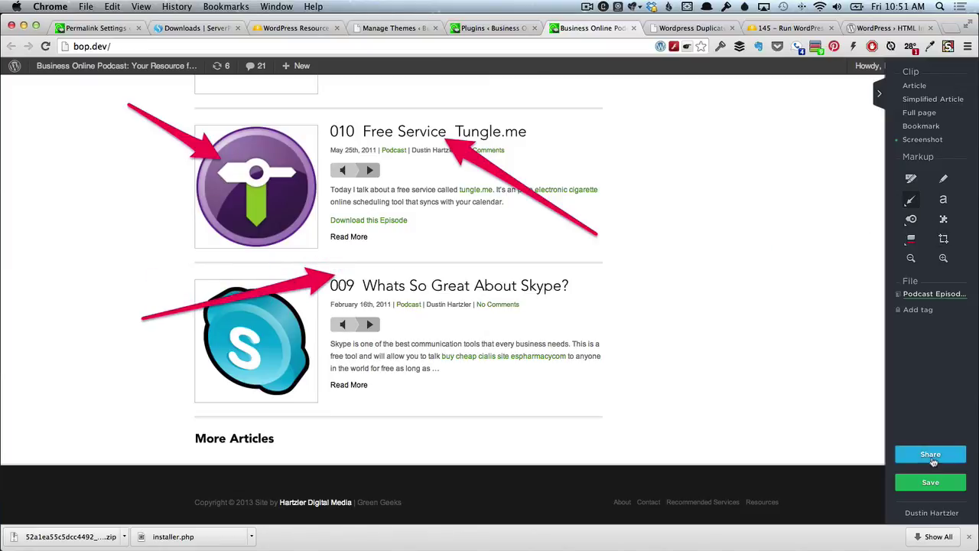
click(932, 458)
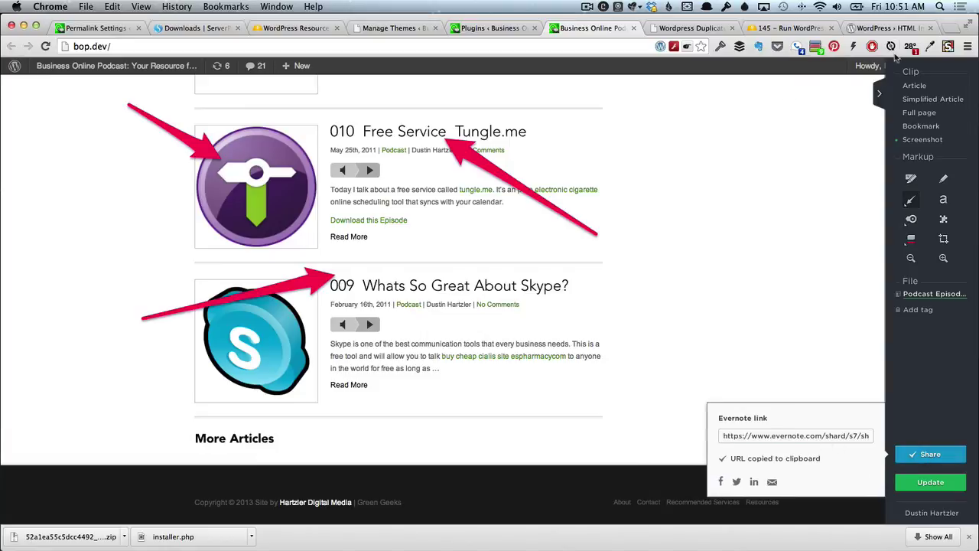
click(958, 29)
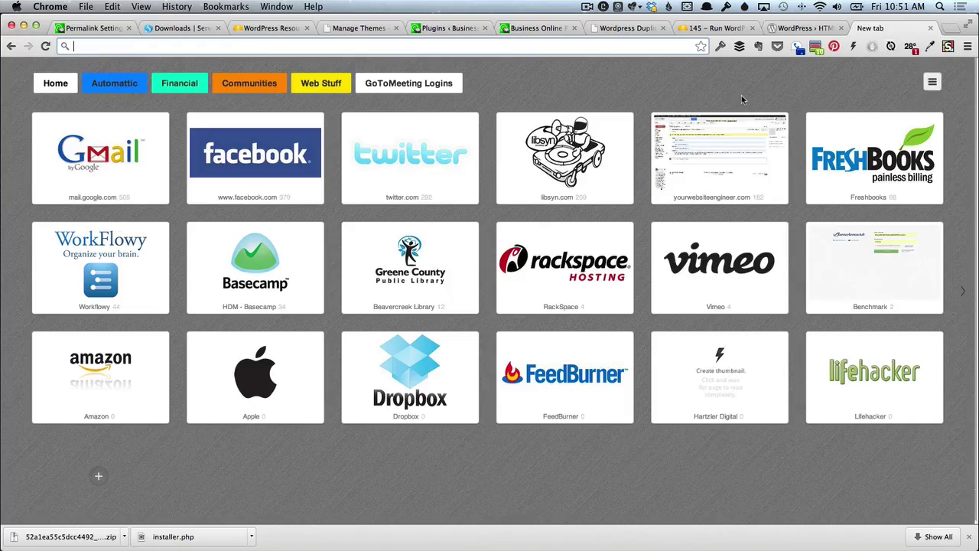
Load the copied Evernote share link in the new Chrome tab.
key(Return)
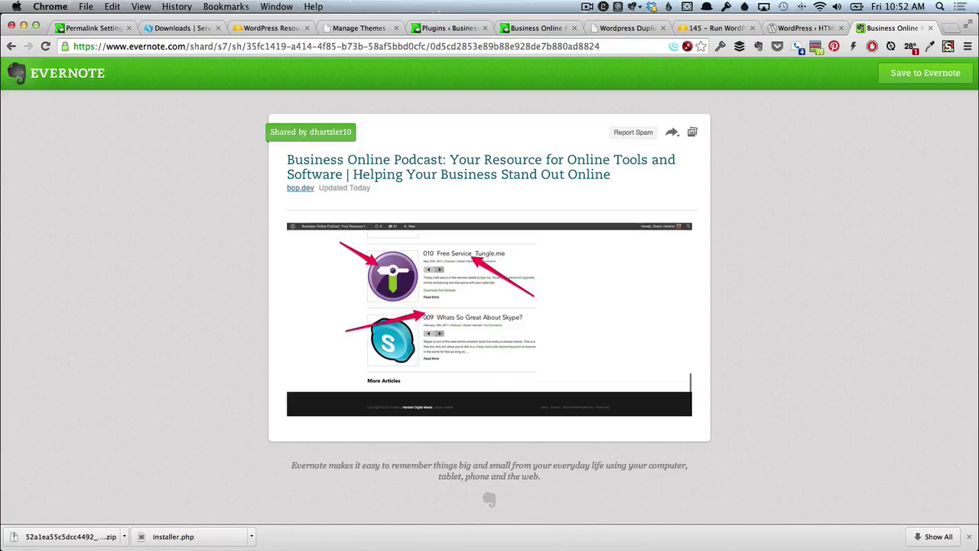
Switch from the shared Evernote note over to GoToMeeting.
key(super+Tab)
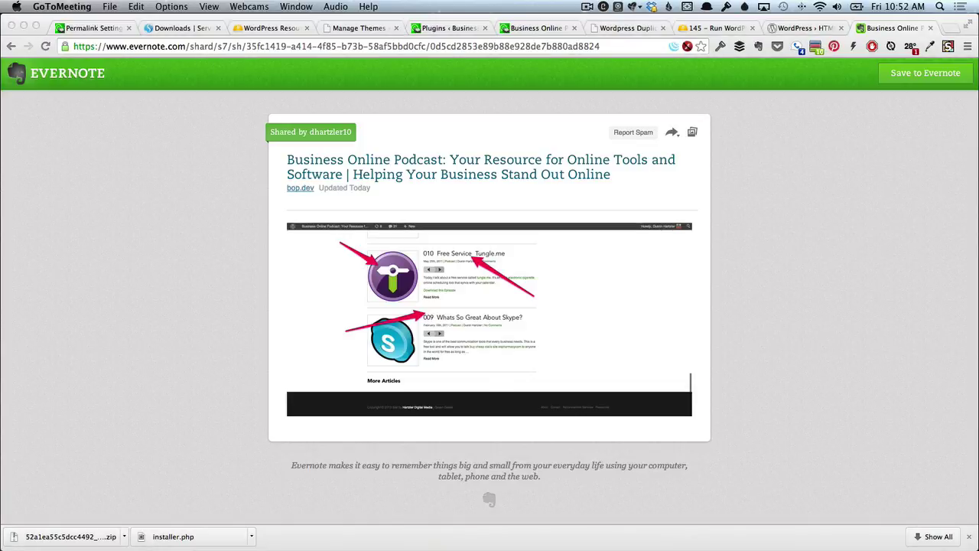